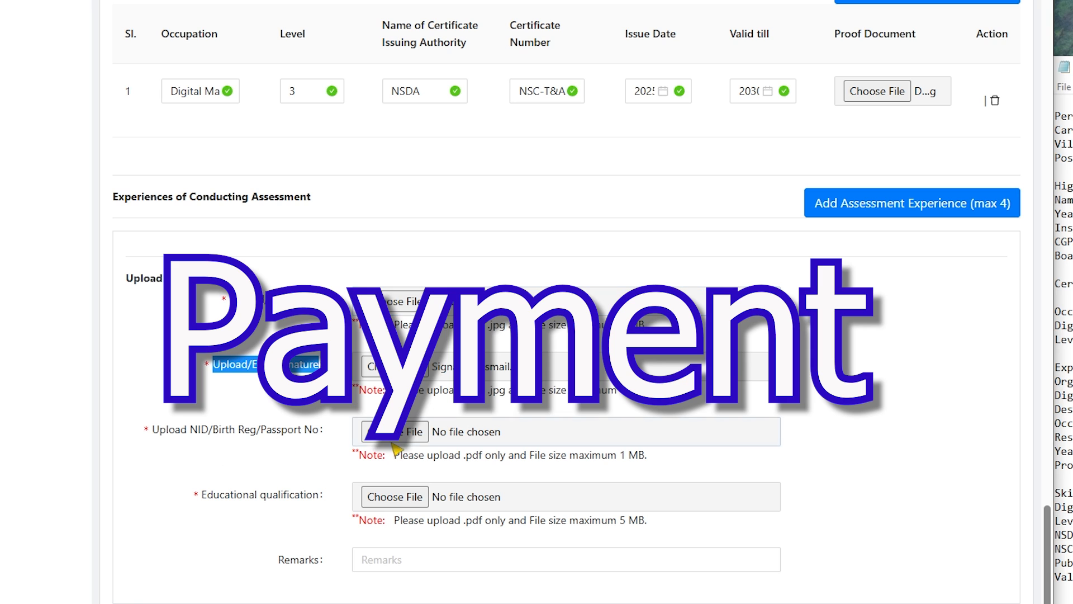
# Step: Attach the NID card PDF as the NID document
pyautogui.click(393, 438)
pyautogui.doubleClick(67, 145)
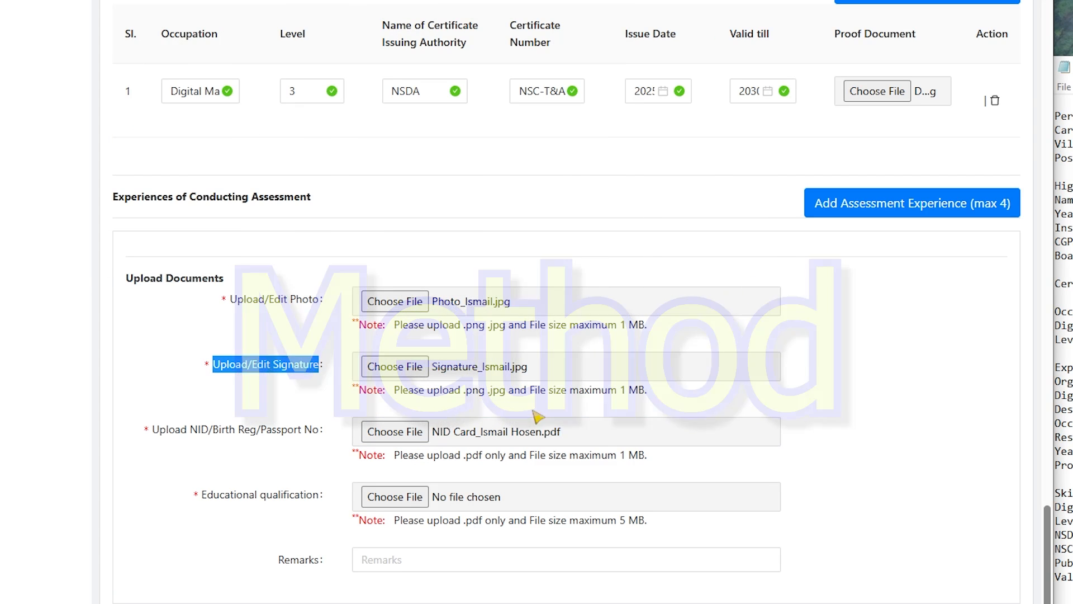
pyautogui.click(385, 496)
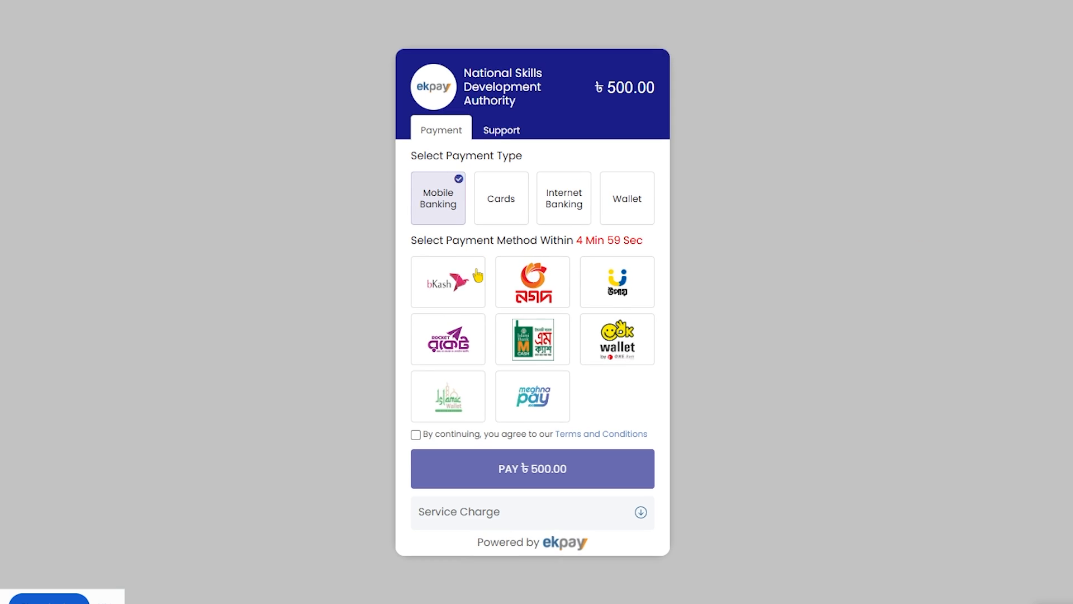
# Step: Pay the ৳500 fee with bKash, up to the account-number step
pyautogui.click(459, 286)
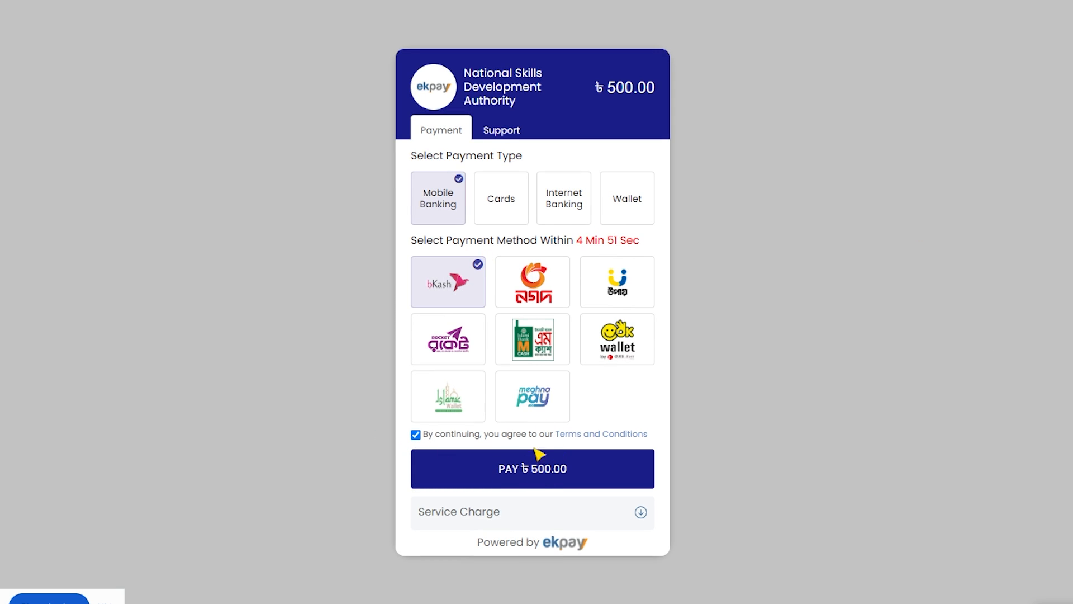
pyautogui.click(510, 472)
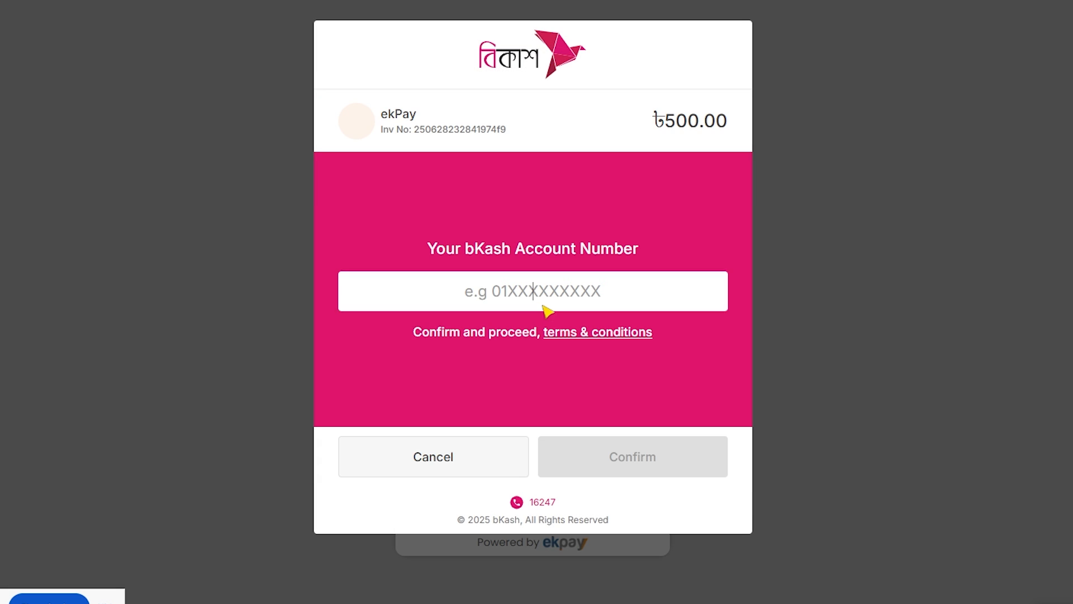
pyautogui.click(545, 295)
# Step: Enter the bKash account number, then go to skillsportal.gov.bd in a new tab
pyautogui.click(415, 24)
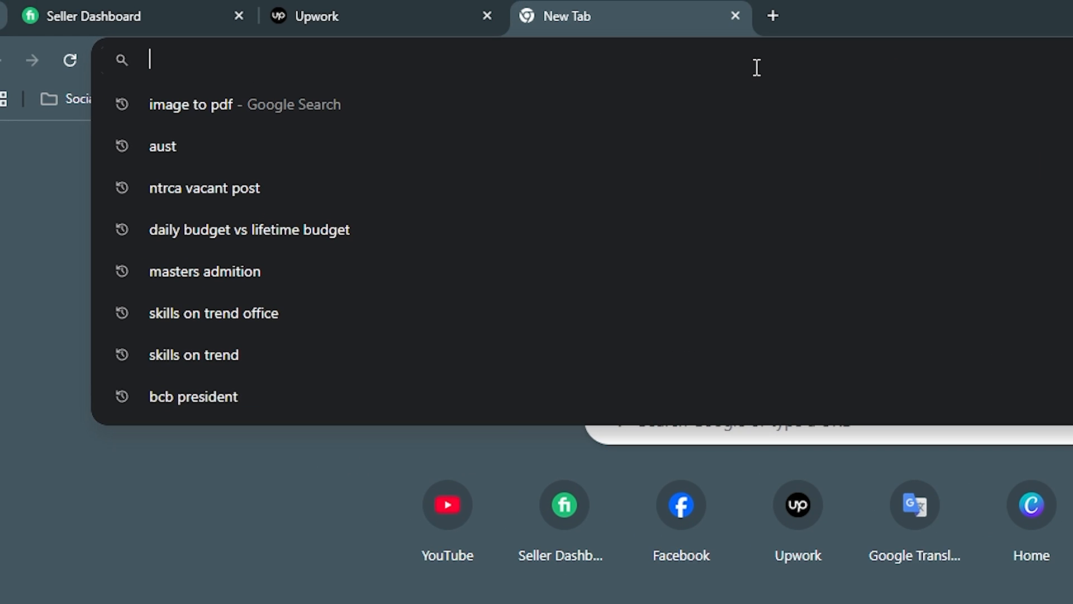
pyautogui.write('s')
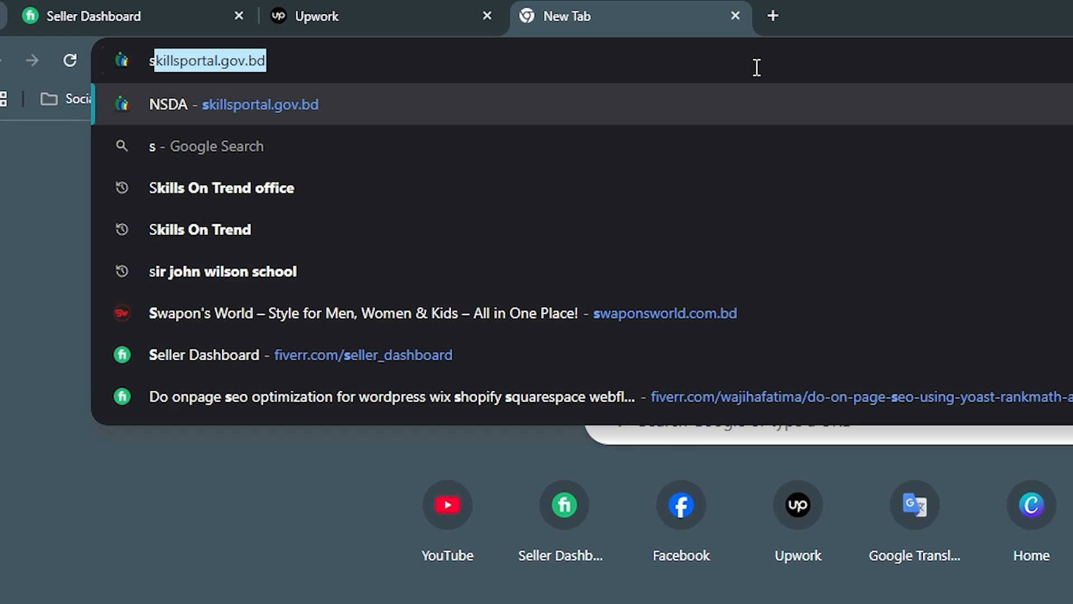
pyautogui.write('killsportal.gov.bd')
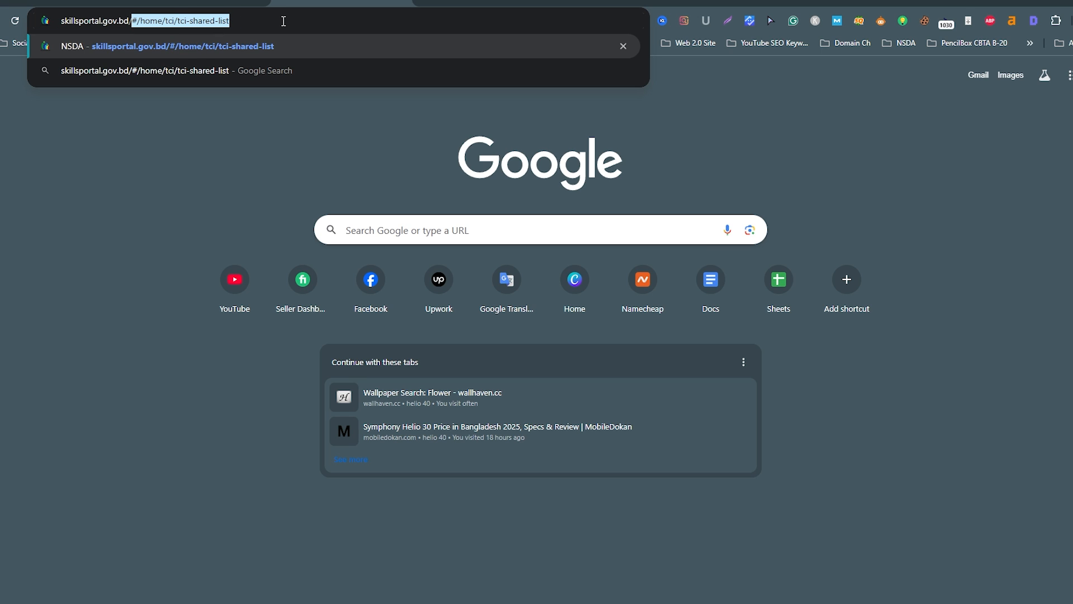
pyautogui.write('/')
pyautogui.press('BackSpace')
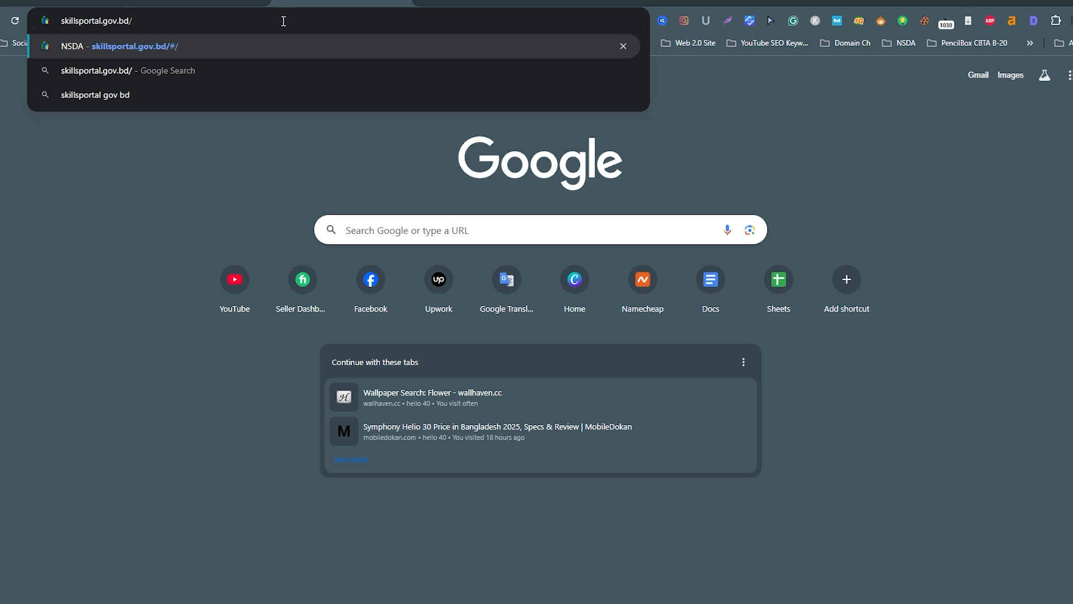
pyautogui.press('Return')
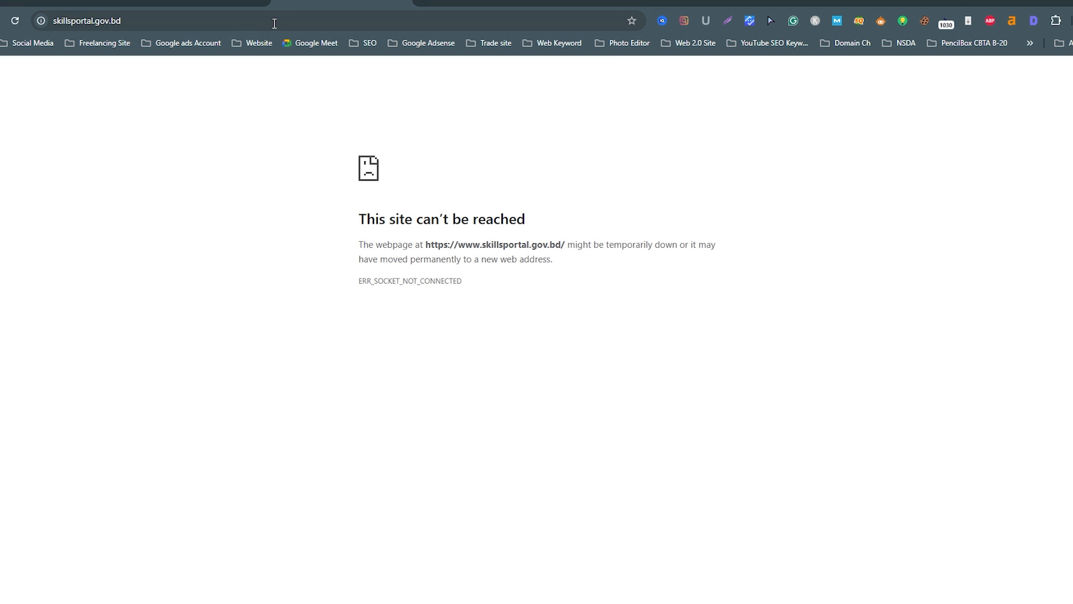
# Step: Reload skillsportal.gov.bd repeatedly until the portal home page loads
pyautogui.click(229, 23)
pyautogui.press('Return')
pyautogui.click(229, 22)
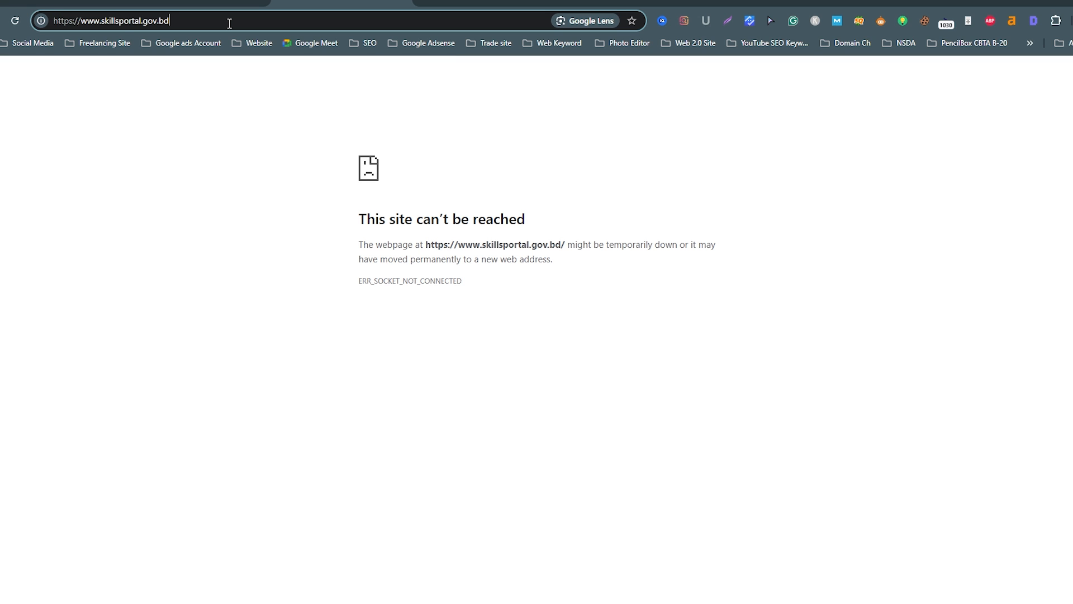
pyautogui.press('Return')
pyautogui.click(229, 23)
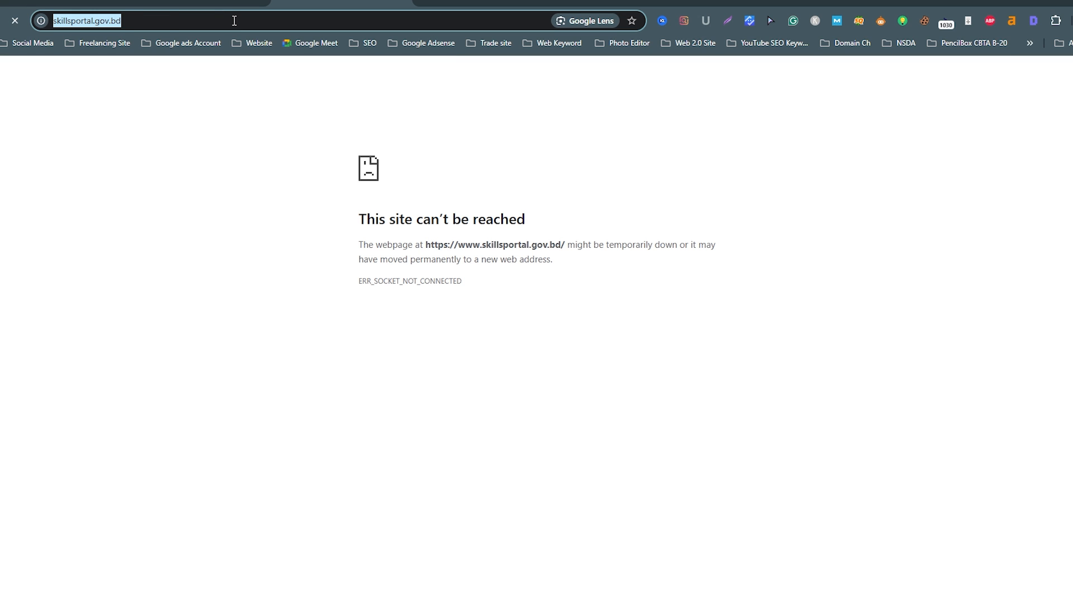
pyautogui.press('Return')
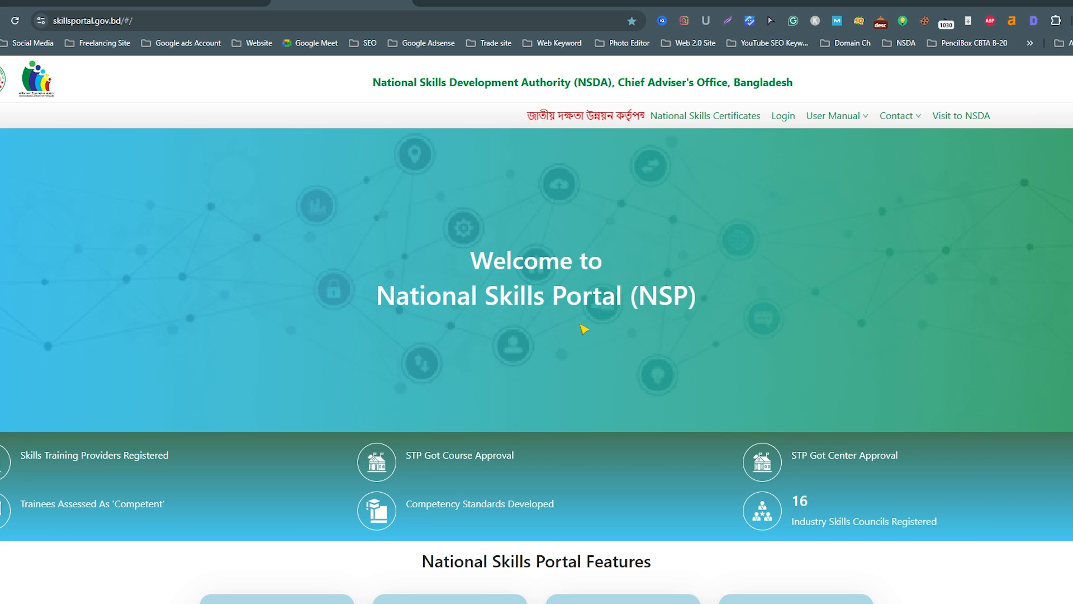
# Step: Scroll down to the feature cards and choose Click To Apply on the Assessor Pool card
pyautogui.moveTo(474, 266); pyautogui.dragTo(570, 268)
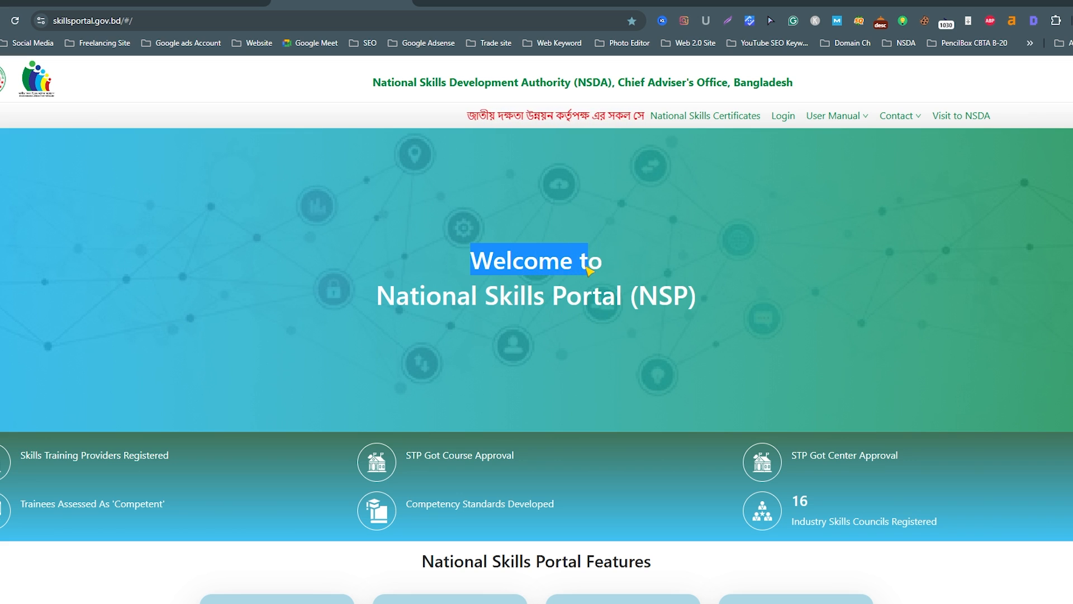
pyautogui.moveTo(375, 301); pyautogui.dragTo(633, 307)
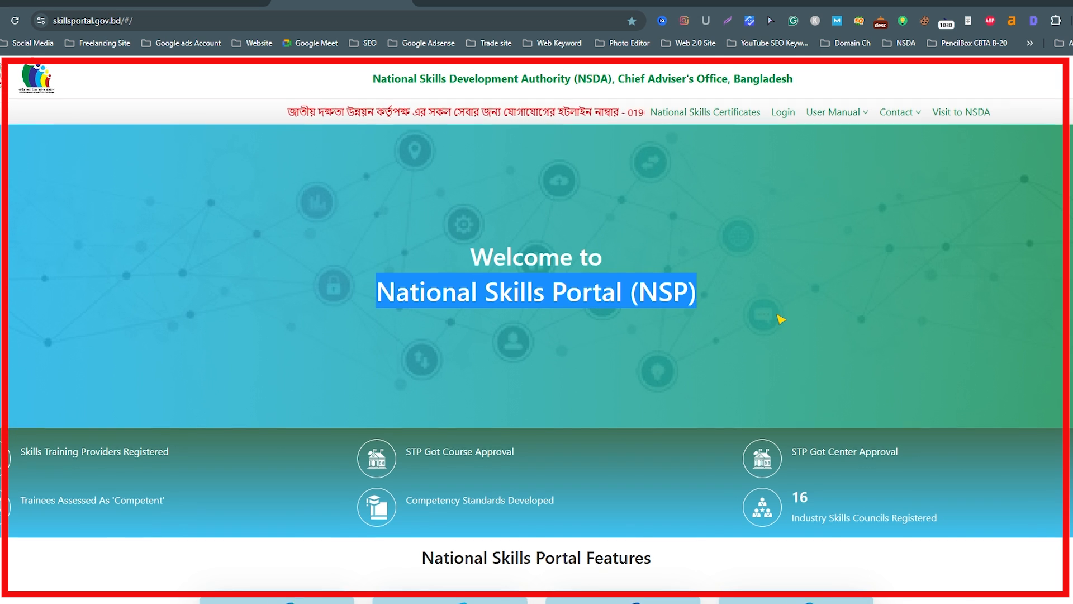
pyautogui.scroll(-2, 780, 319)
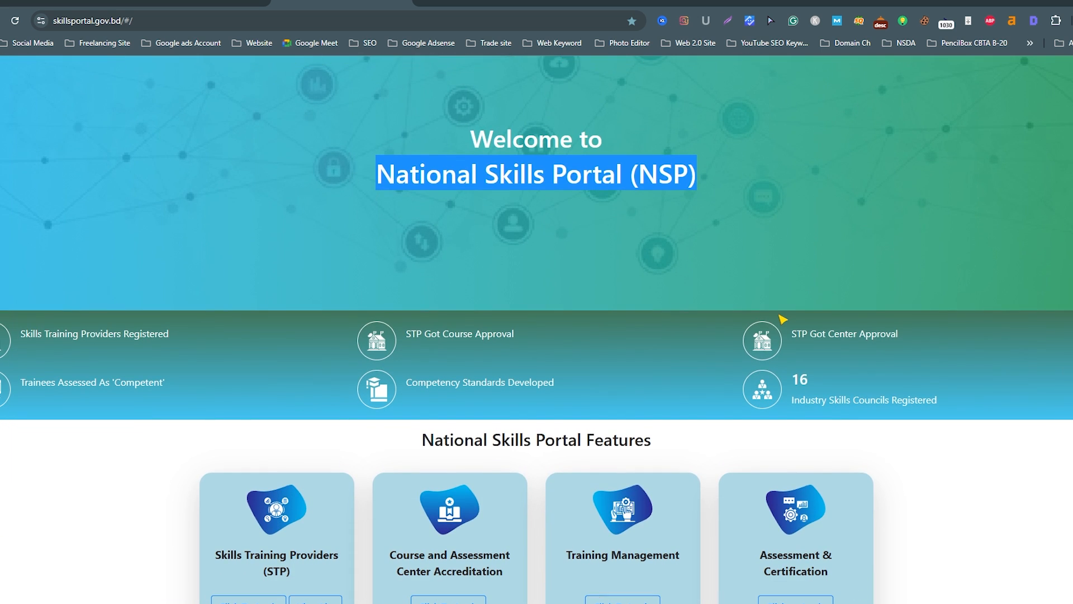
pyautogui.scroll(-5, 781, 319)
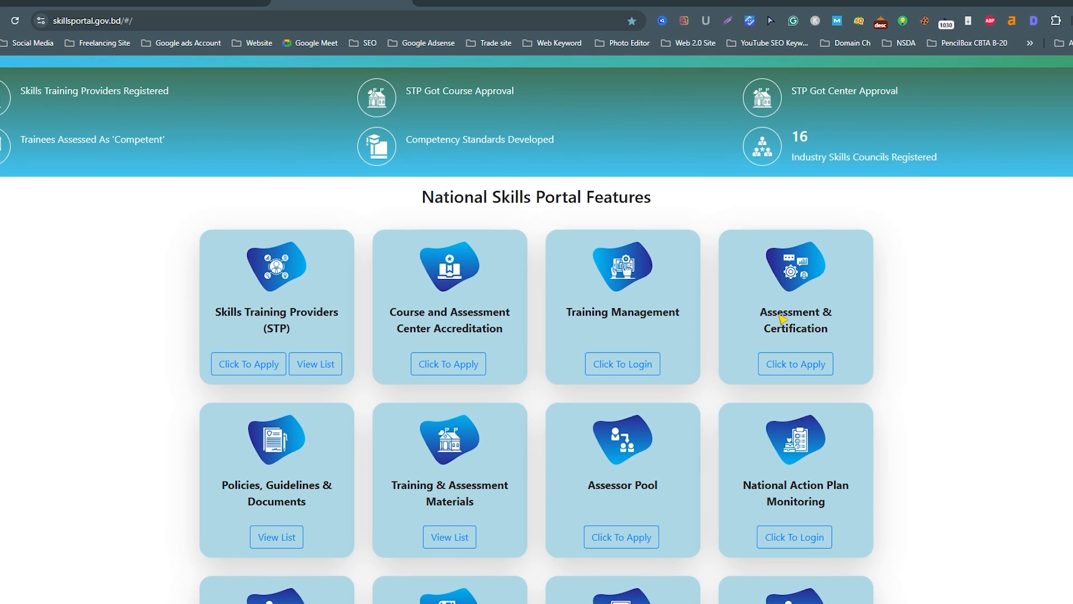
pyautogui.scroll(-2, 781, 319)
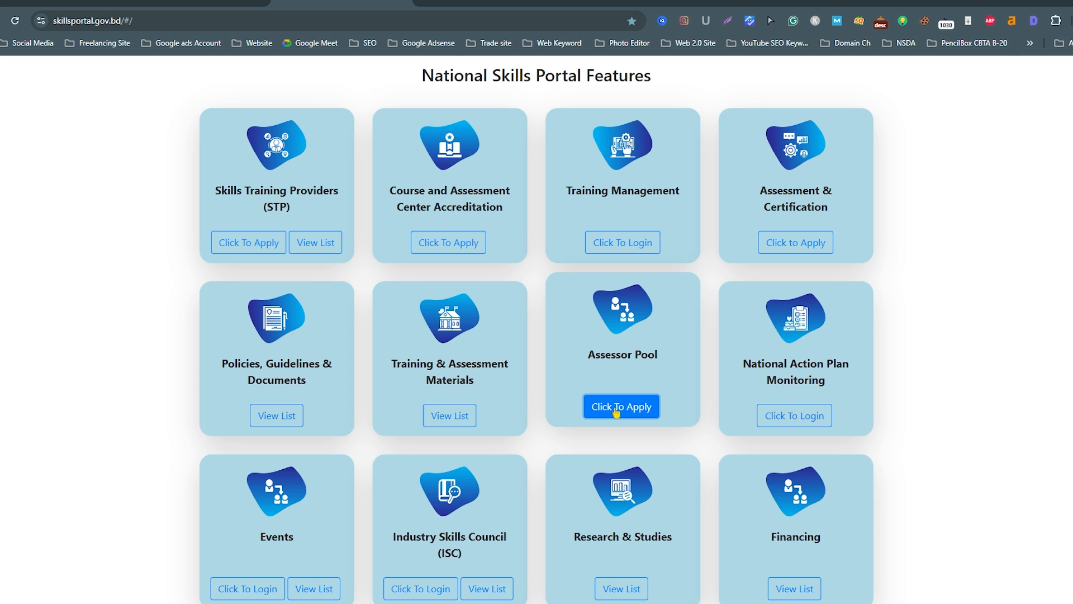
pyautogui.click(615, 407)
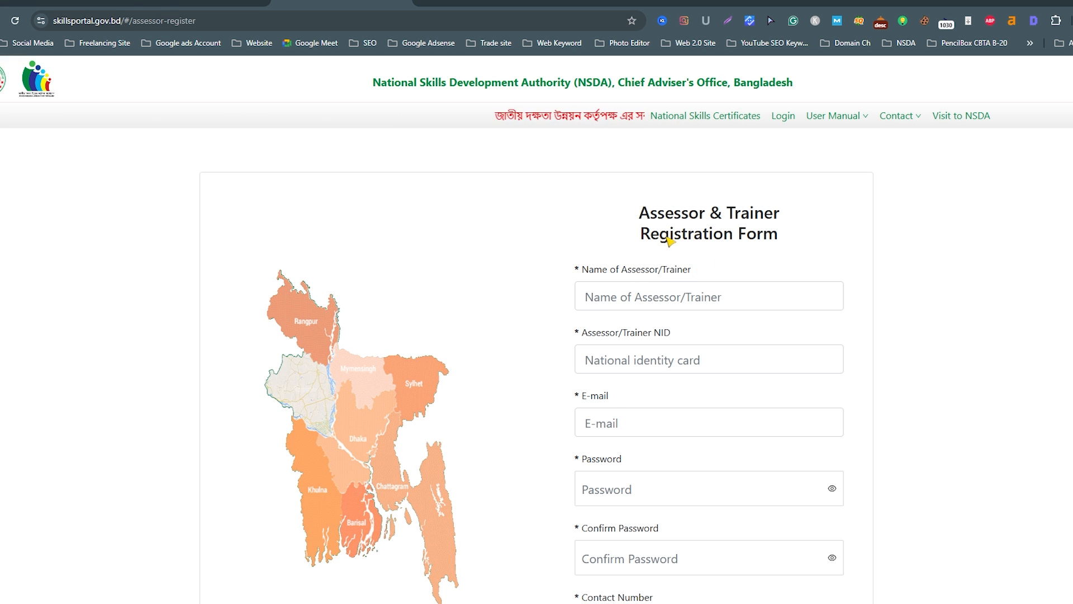
# Step: Bring up the notes file with the applicant's details
pyautogui.moveTo(744, 221); pyautogui.dragTo(782, 235)
pyautogui.click(805, 244)
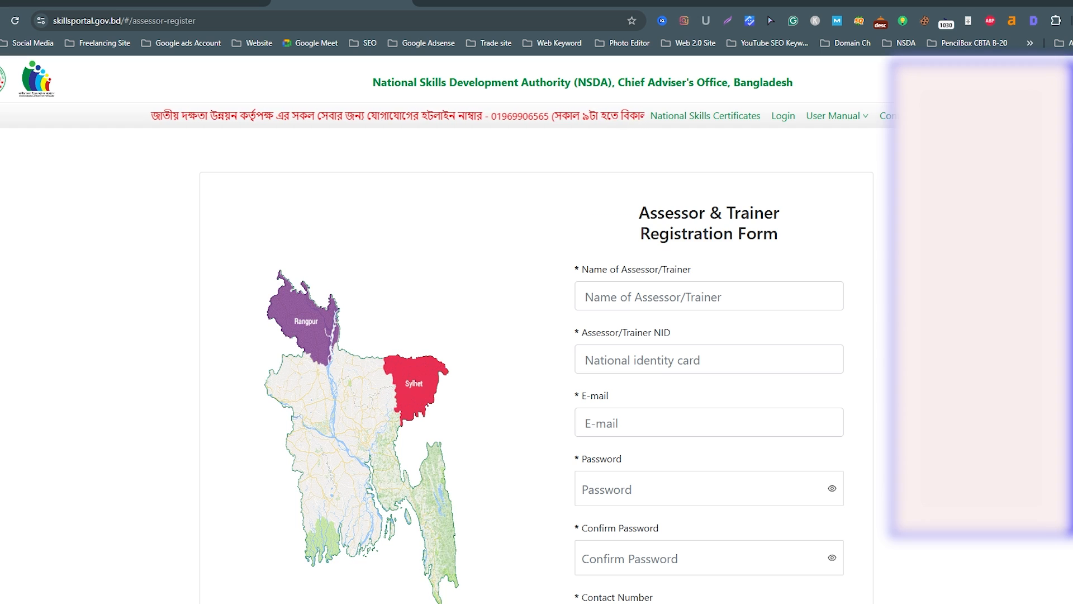
pyautogui.hotkey('alt', 'Tab')
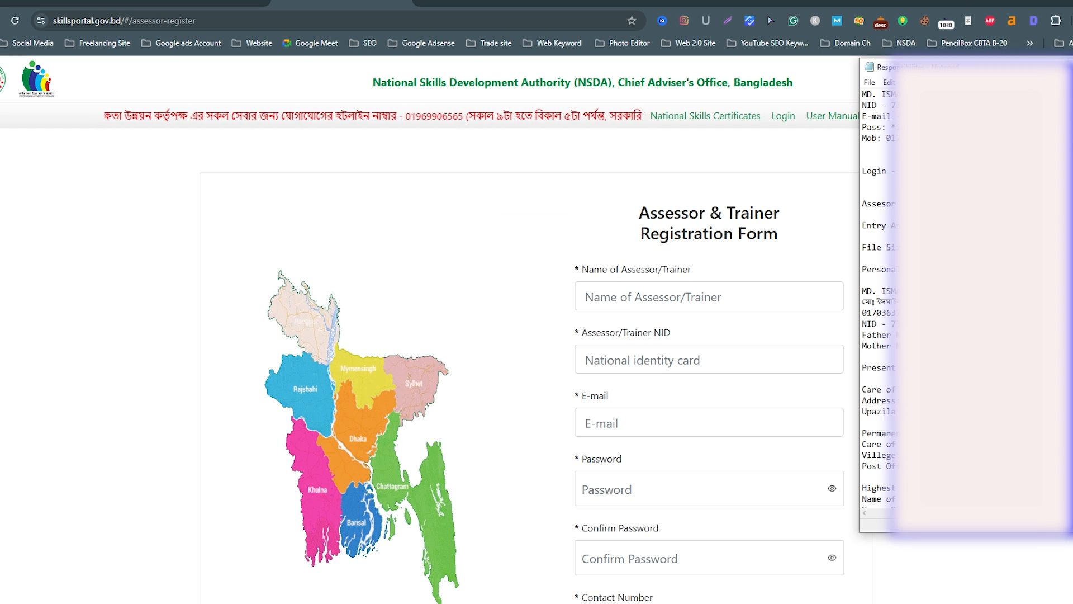
pyautogui.scroll(-9, 877, 296)
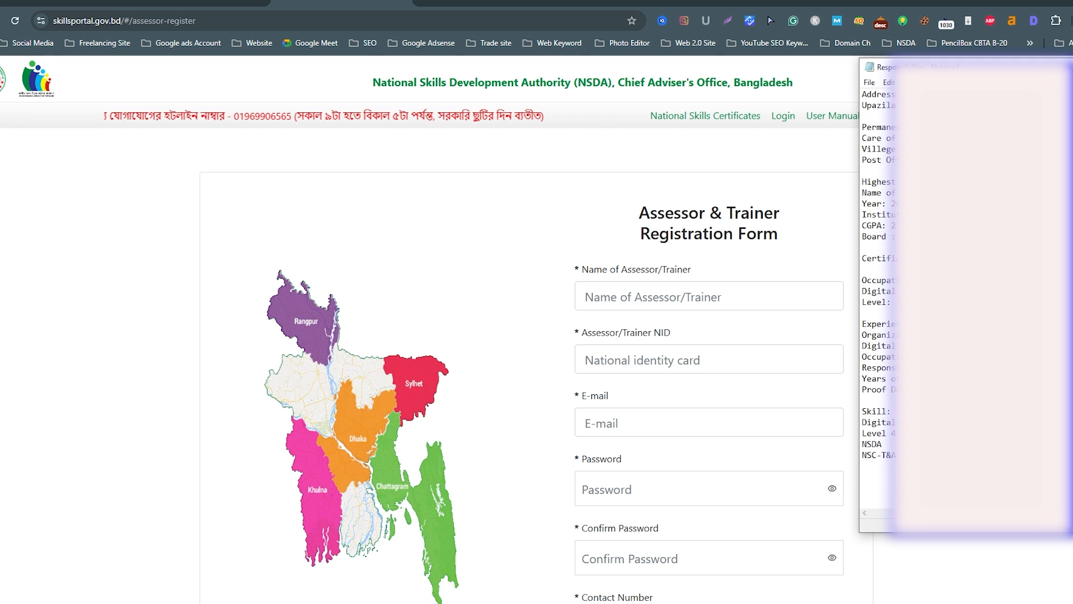
pyautogui.scroll(9, 877, 296)
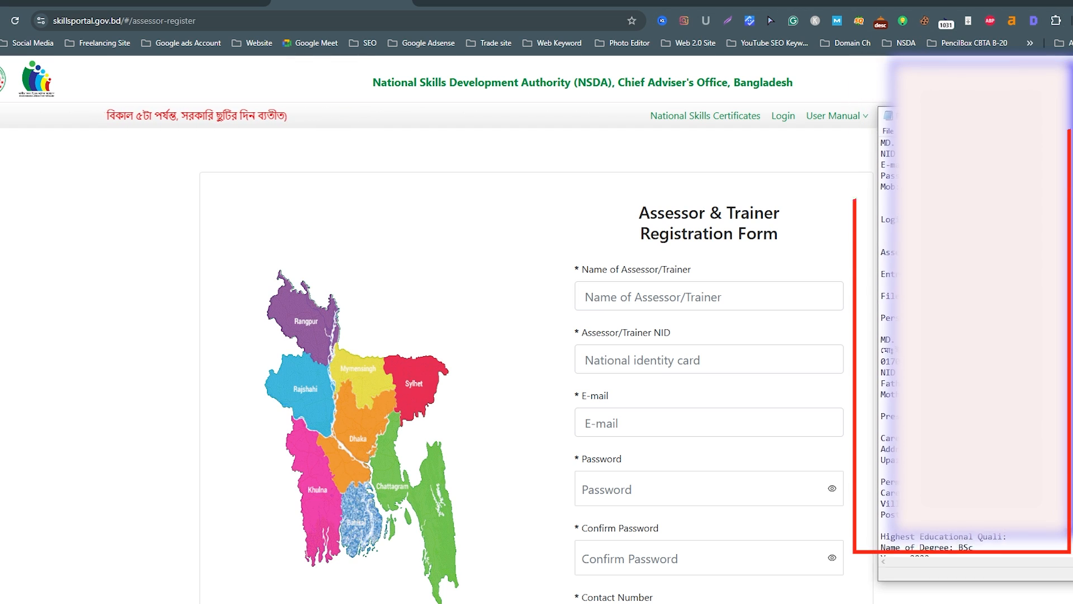
# Step: Restore the browser from full screen and move it to the upper left
pyautogui.click(705, 294)
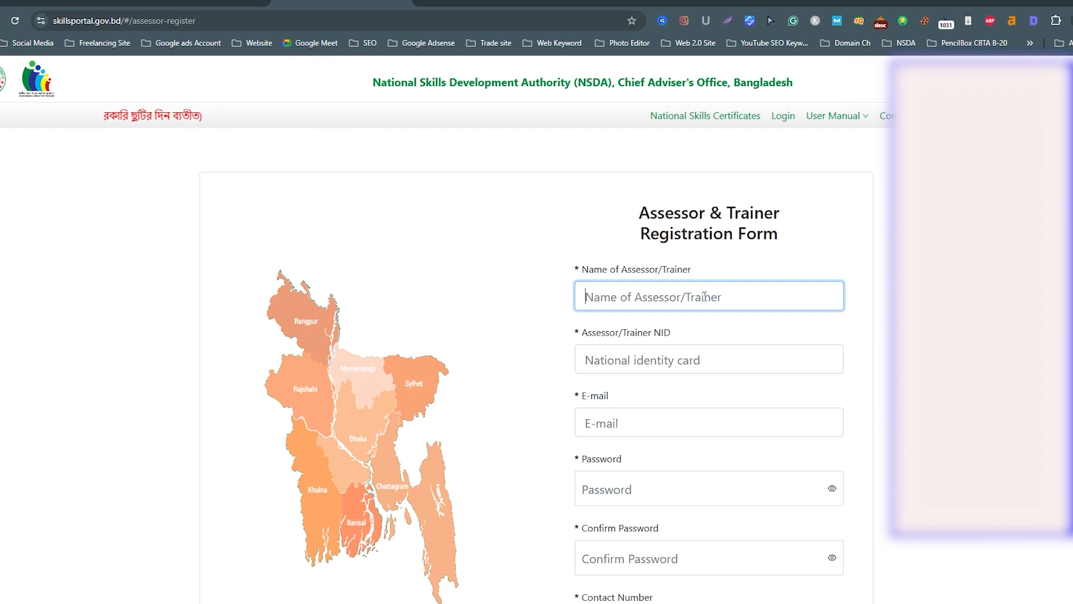
pyautogui.doubleClick(771, 5)
pyautogui.moveTo(771, 5); pyautogui.dragTo(445, 0)
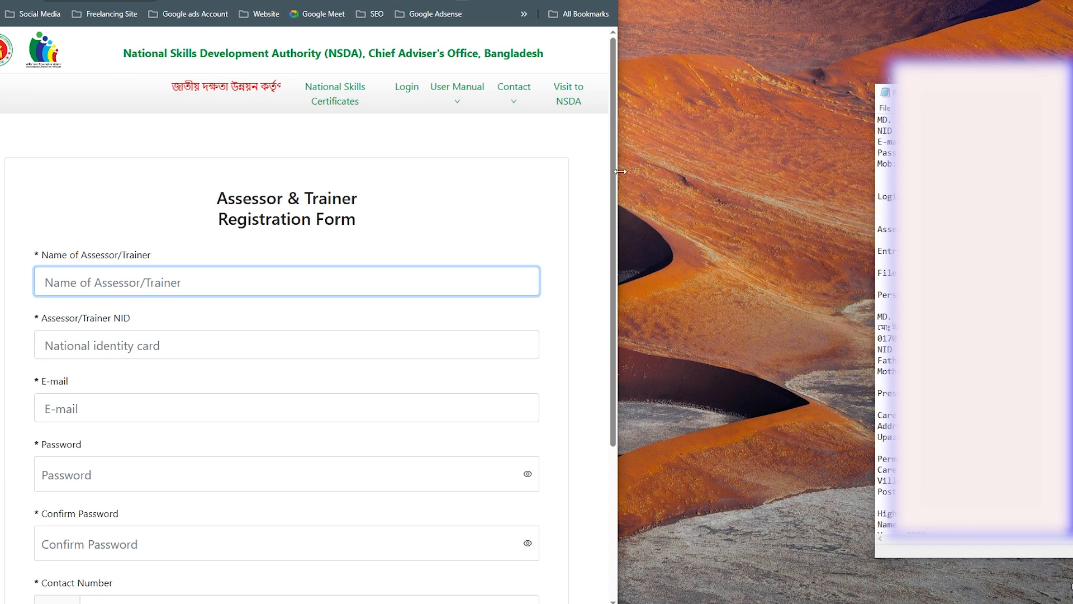
# Step: Widen the Chrome window so the full registration form shows beside the notes
pyautogui.moveTo(620, 171); pyautogui.dragTo(879, 195)
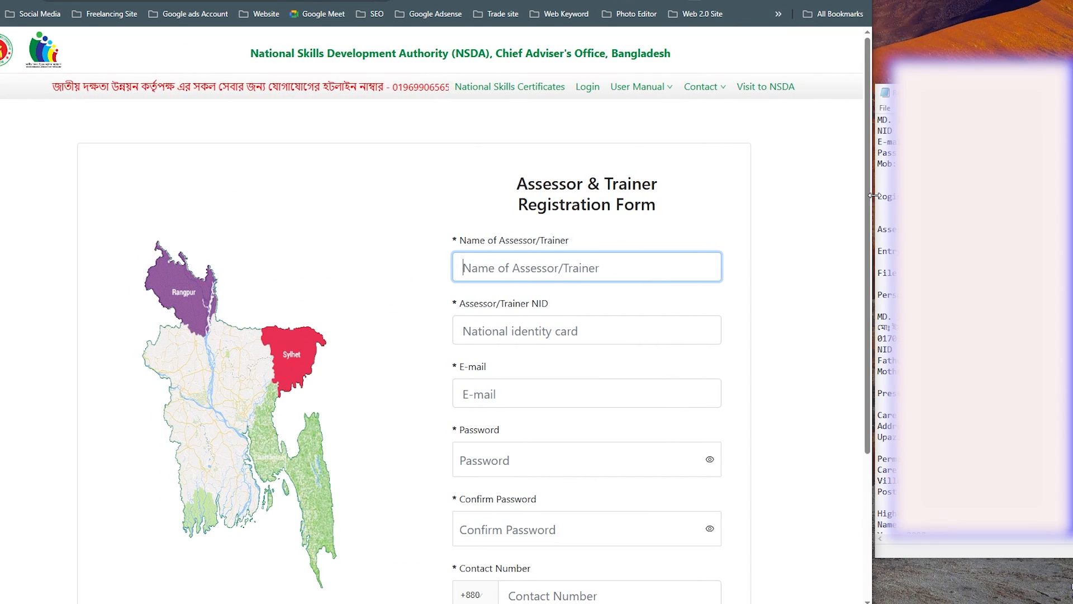
pyautogui.click(437, 600)
pyautogui.click(443, 598)
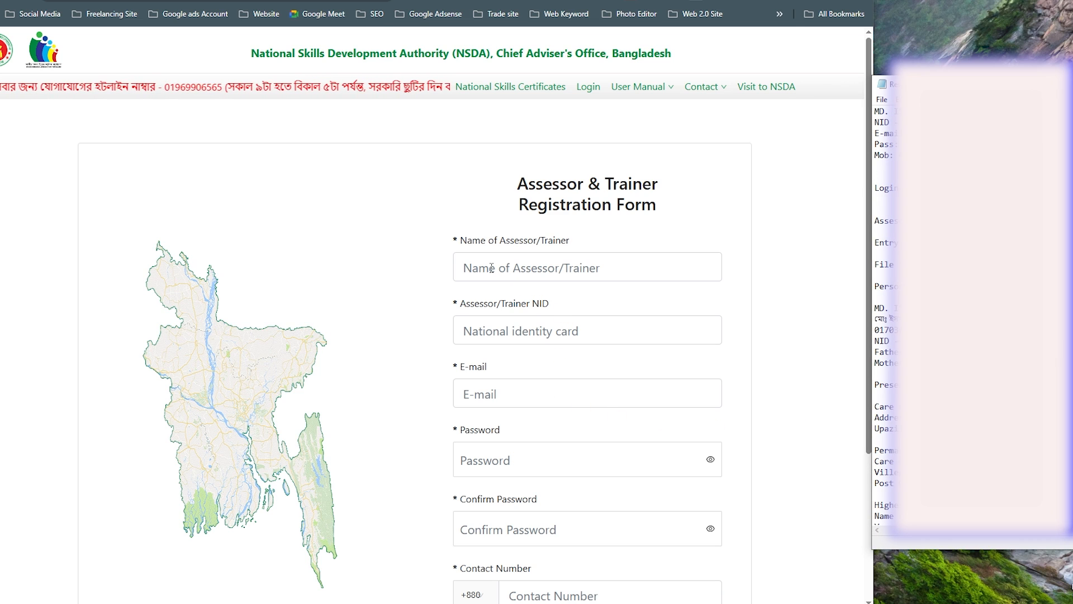
pyautogui.moveTo(472, 250); pyautogui.dragTo(575, 246)
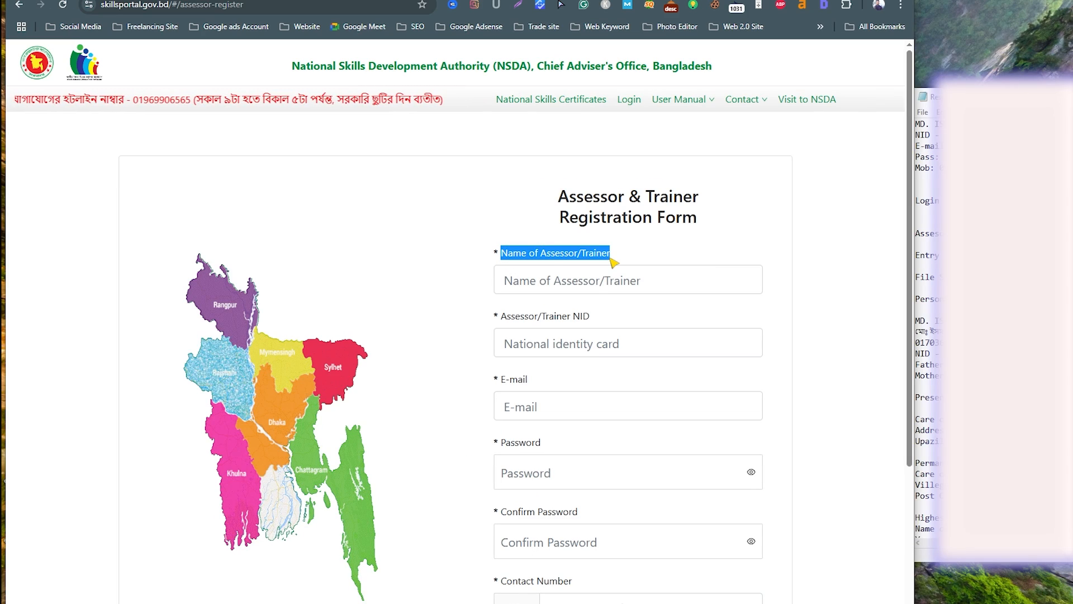
# Step: Paste the assessor's full name and NID number from the notes into the form
pyautogui.click(565, 267)
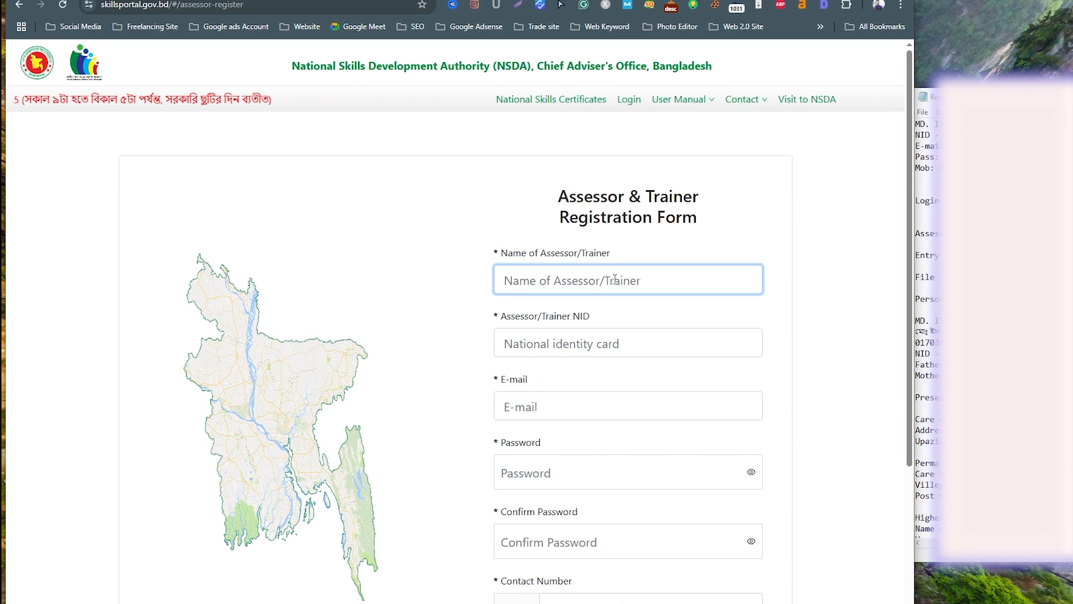
pyautogui.doubleClick(921, 123)
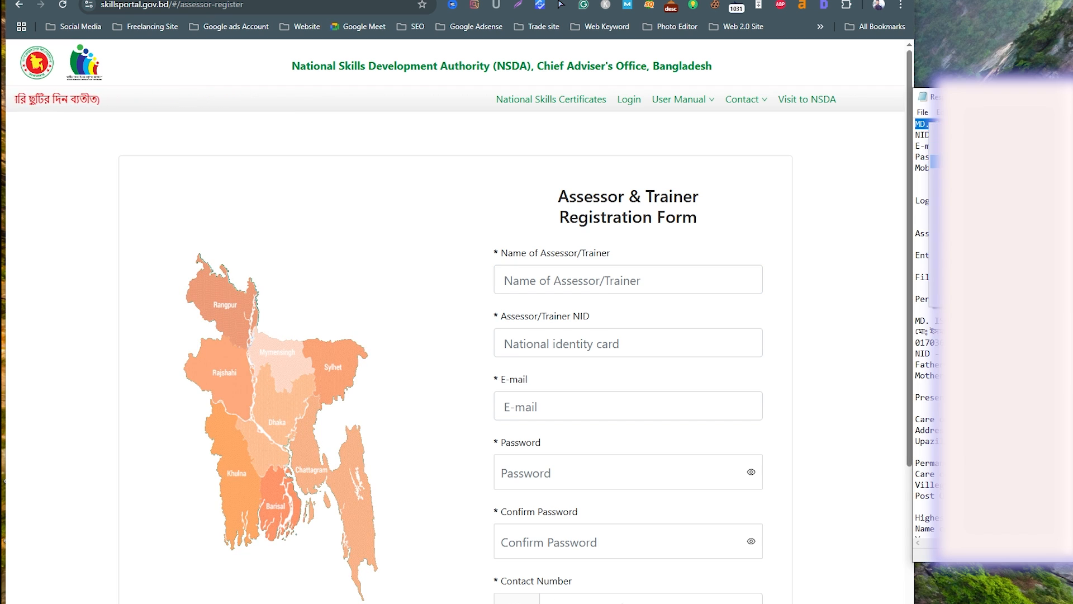
pyautogui.click(710, 279)
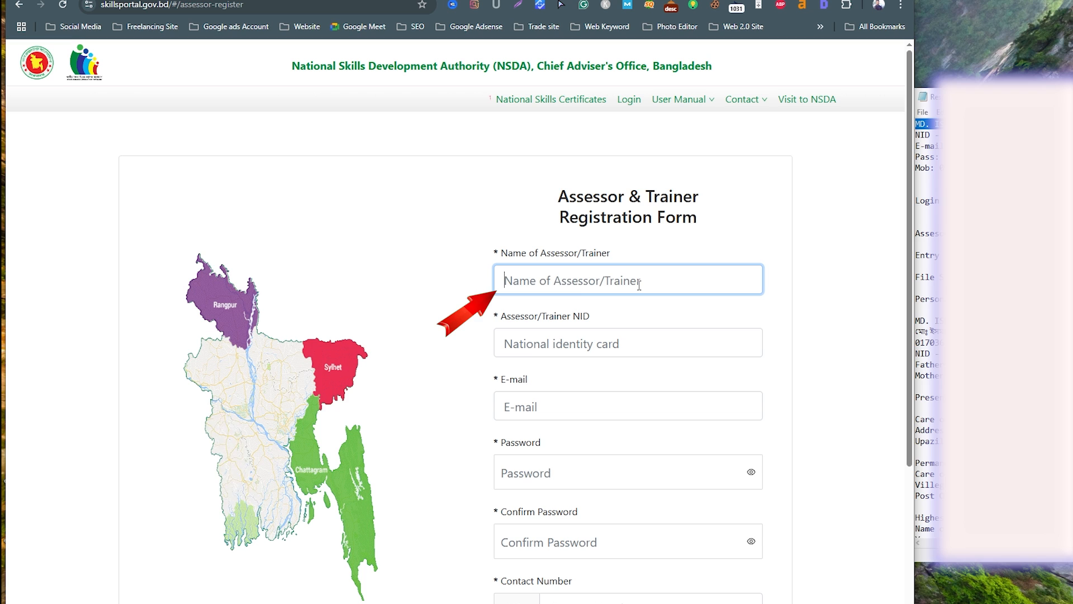
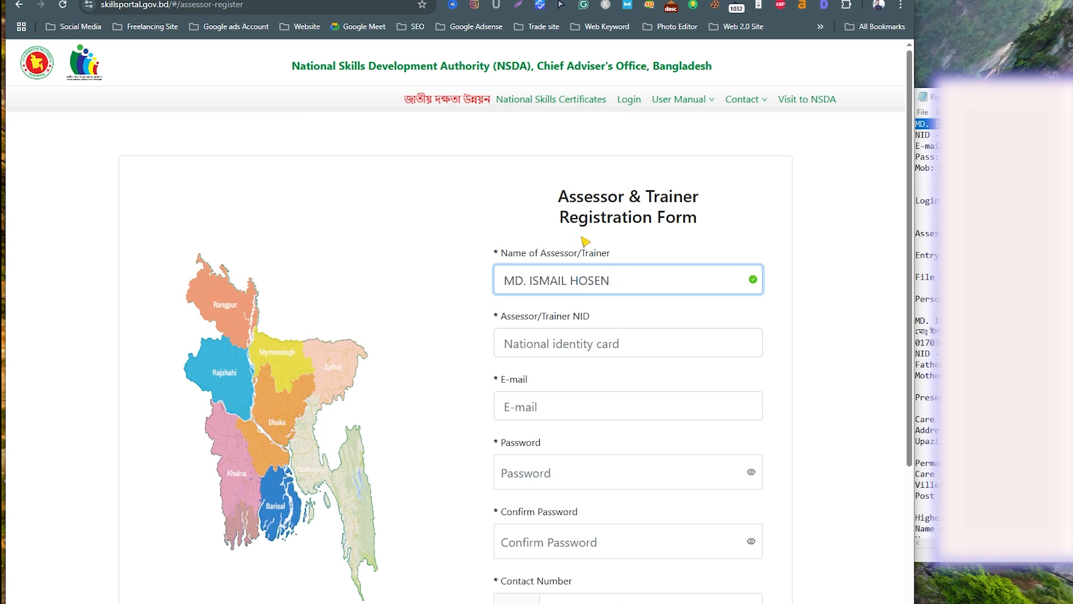
pyautogui.click(637, 345)
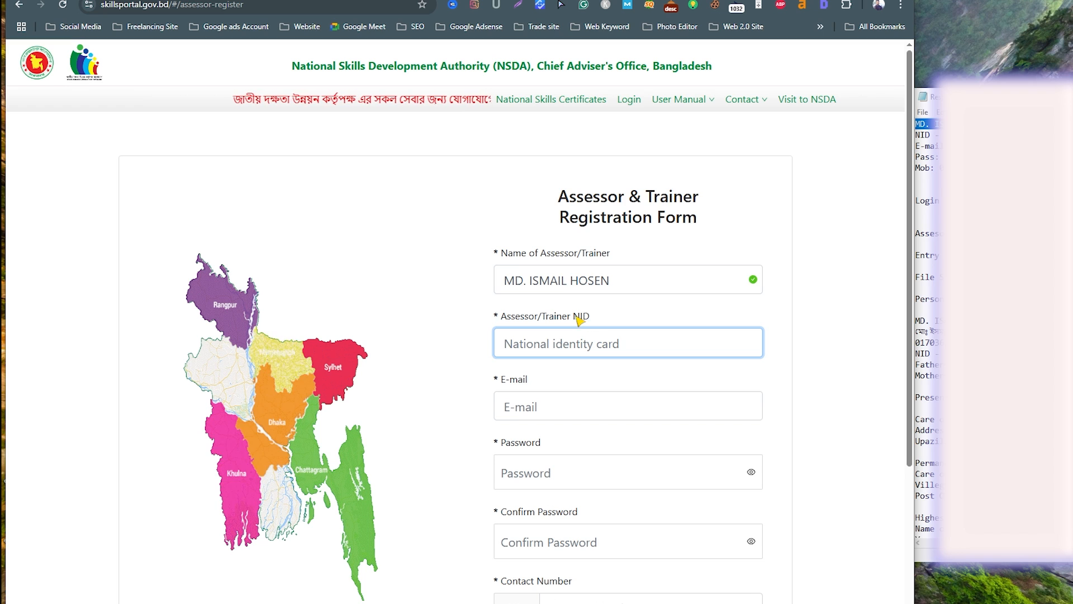
pyautogui.moveTo(505, 317); pyautogui.dragTo(598, 317)
pyautogui.click(601, 345)
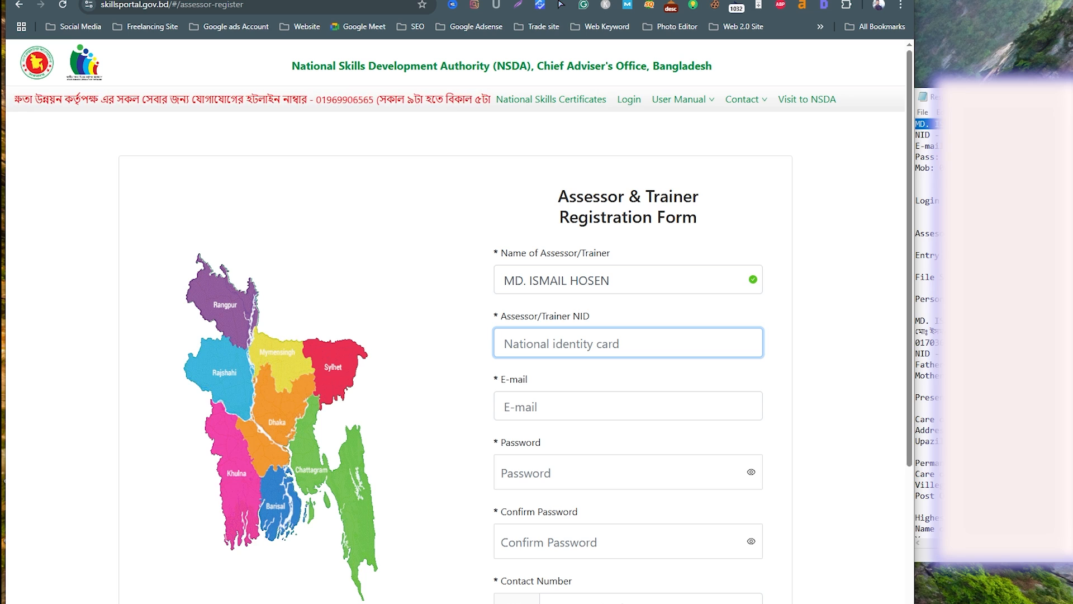
pyautogui.click(984, 135)
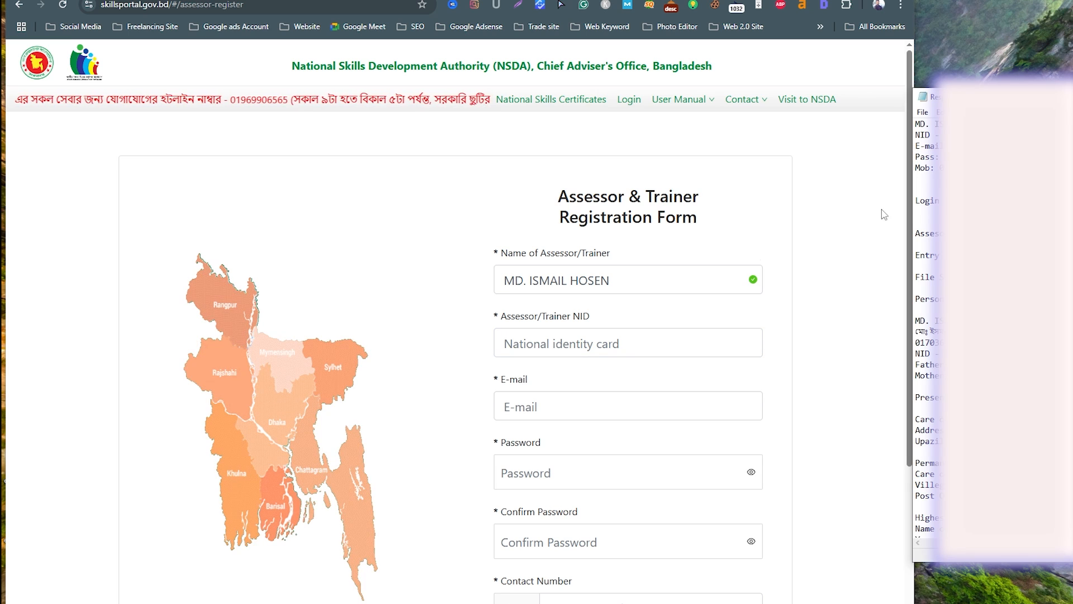
pyautogui.click(639, 341)
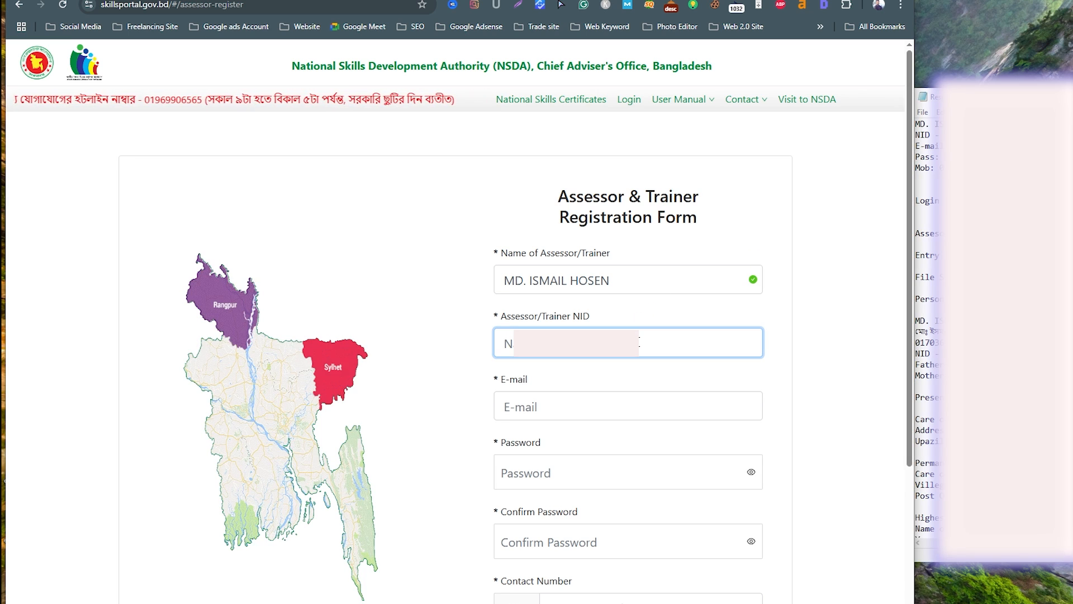
pyautogui.hotkey('ctrl', 'v')
# Step: Paste the e-mail address and password, checking the password with the eye icon
pyautogui.click(615, 402)
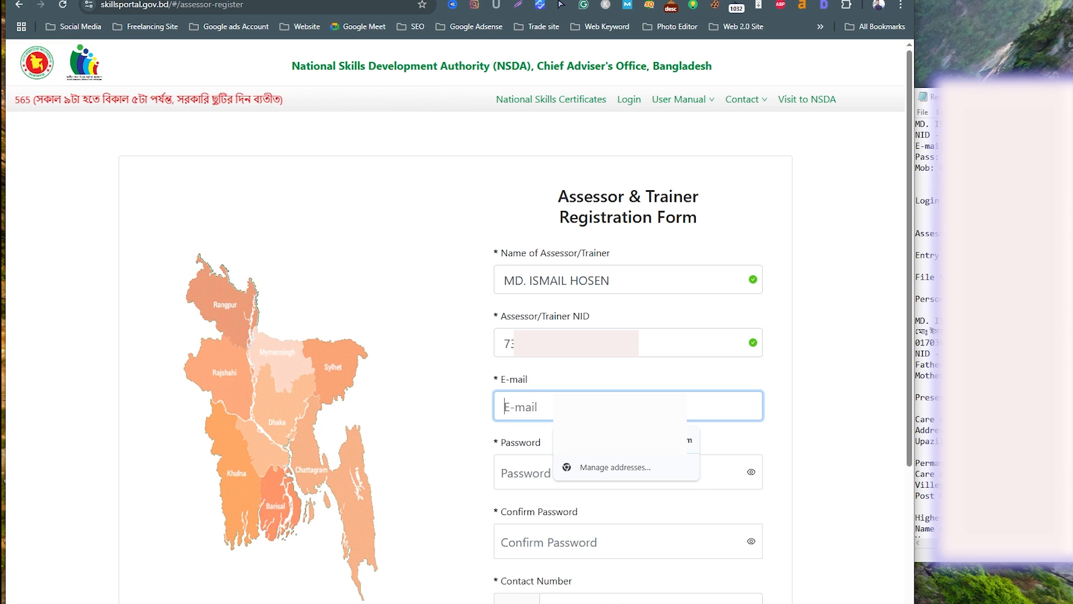
pyautogui.click(979, 146)
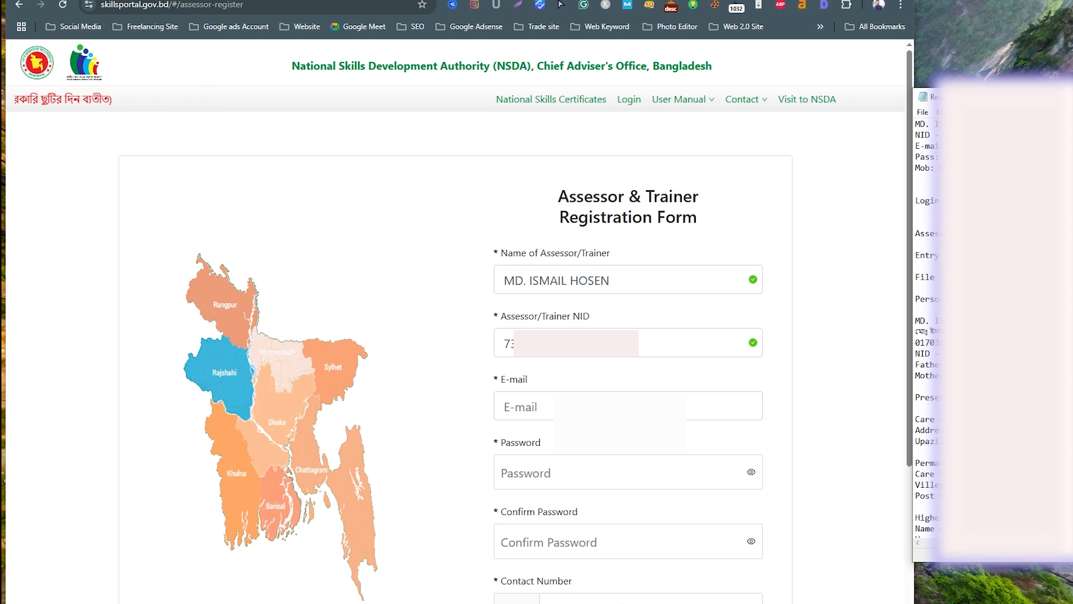
pyautogui.click(726, 406)
pyautogui.hotkey('ctrl', 'v')
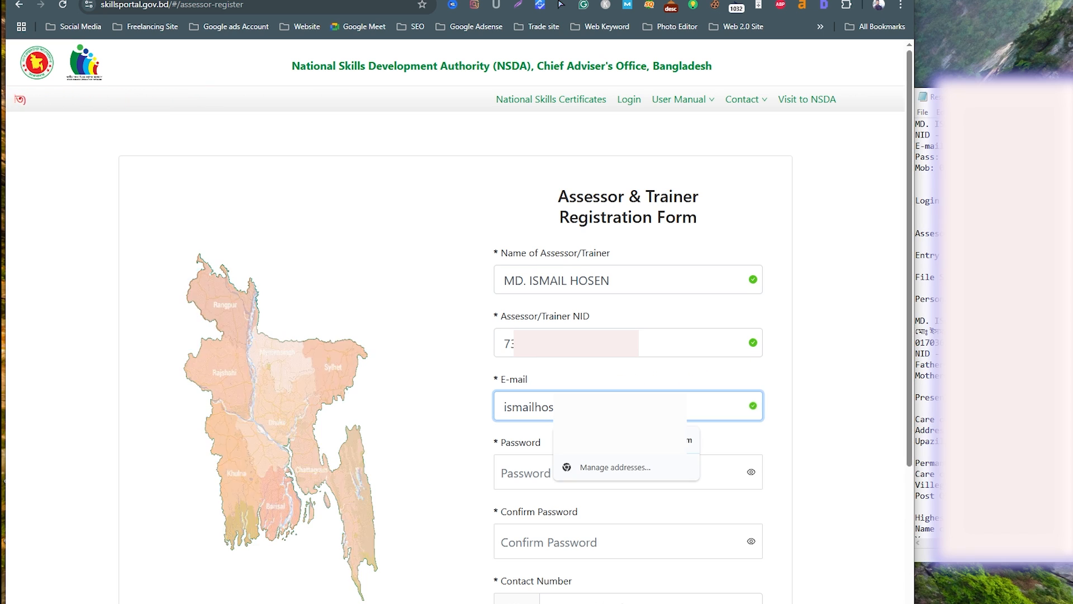
pyautogui.click(799, 396)
pyautogui.click(634, 467)
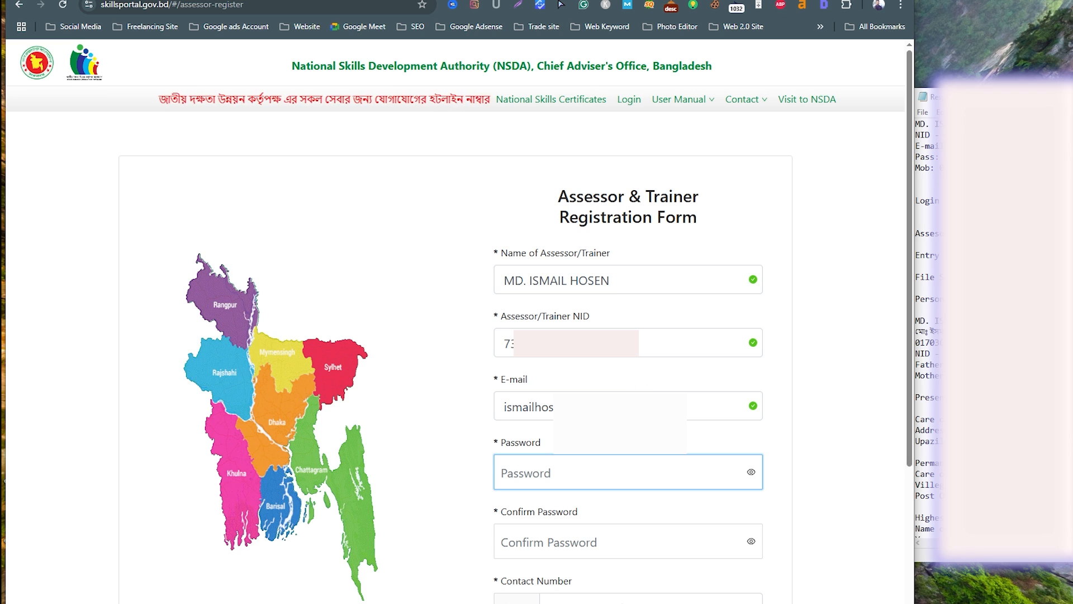
pyautogui.click(984, 157)
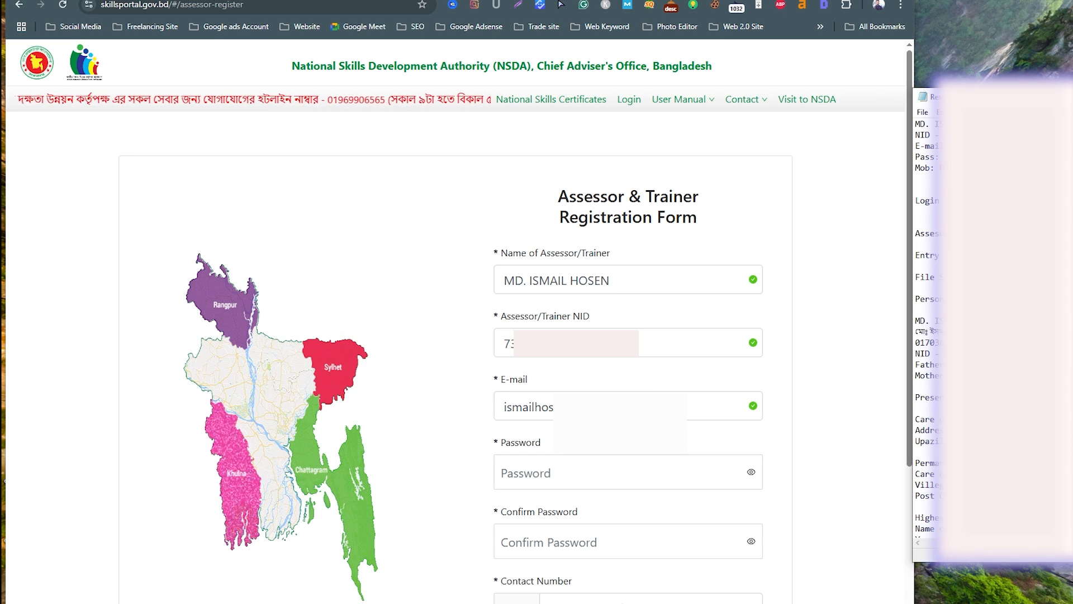
pyautogui.click(592, 472)
pyautogui.hotkey('ctrl', 'v')
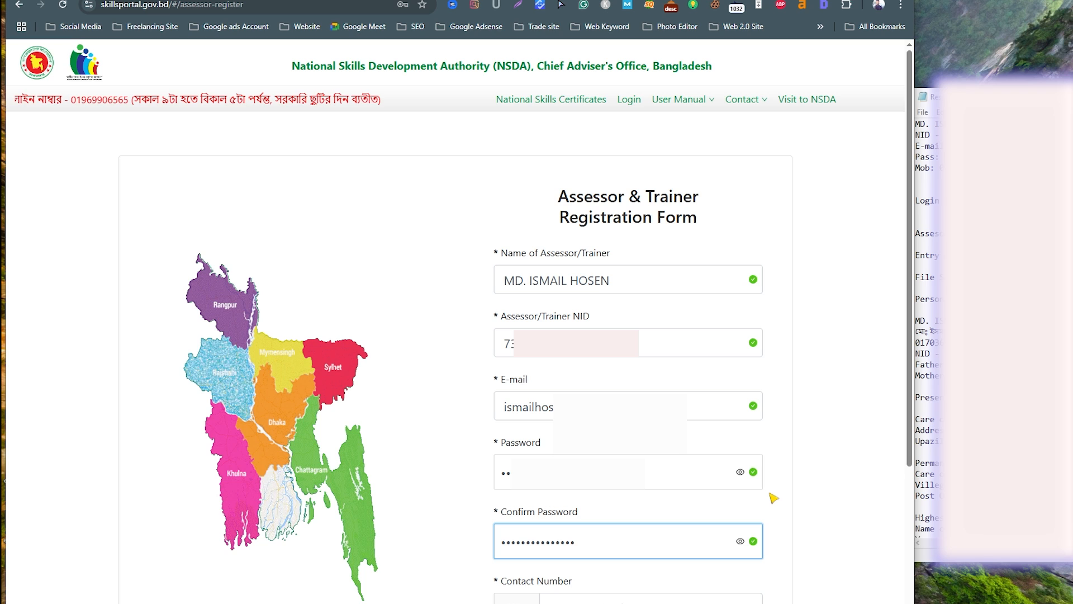
pyautogui.click(740, 472)
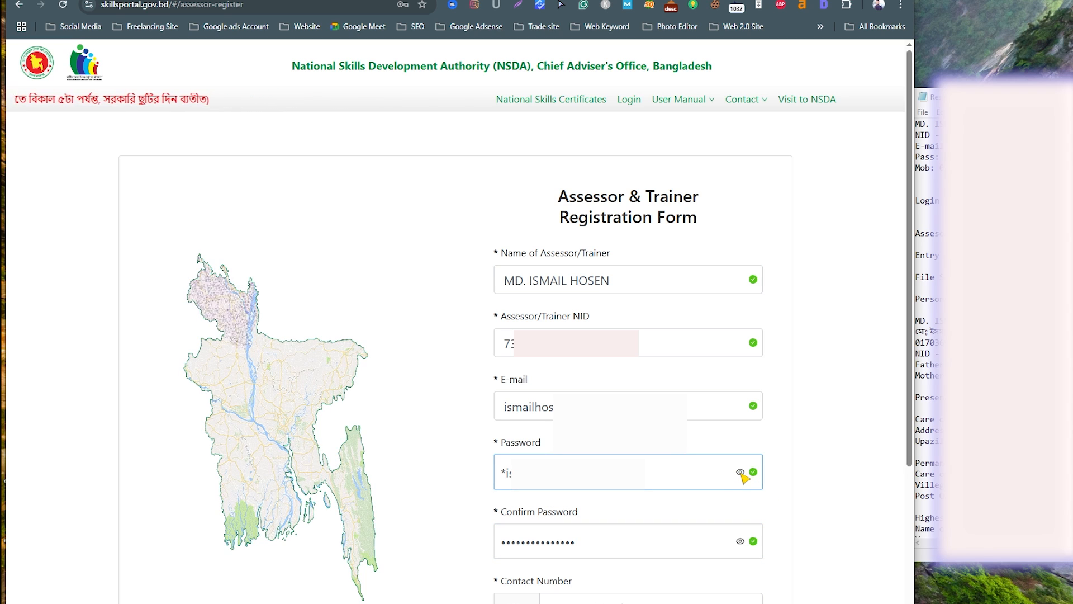
pyautogui.click(740, 473)
# Step: Paste the contact phone number from the notes into the Contact Number field
pyautogui.scroll(-3, 816, 535)
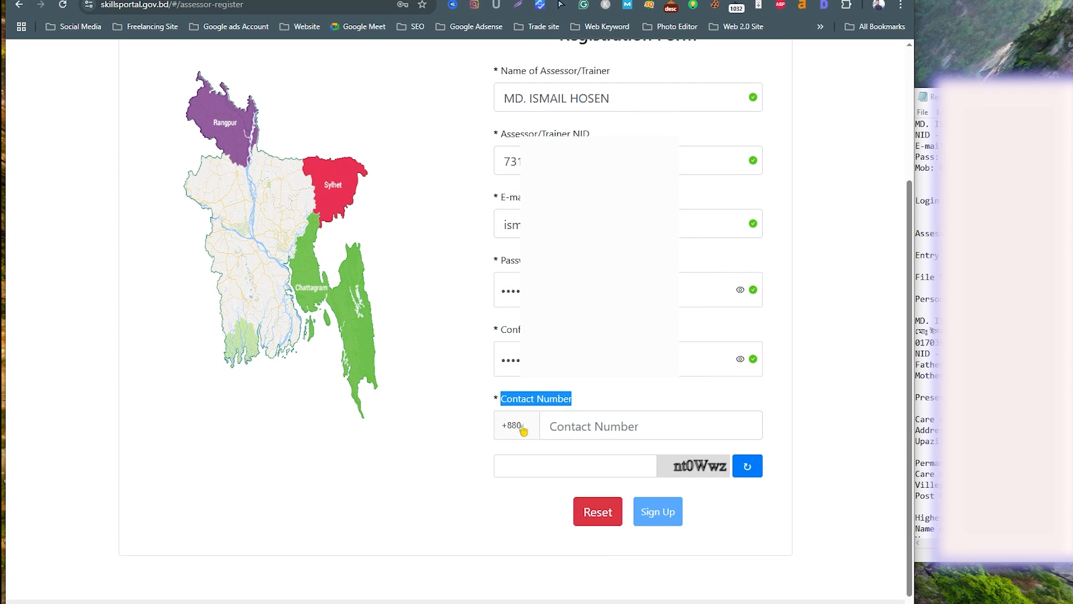
pyautogui.click(575, 427)
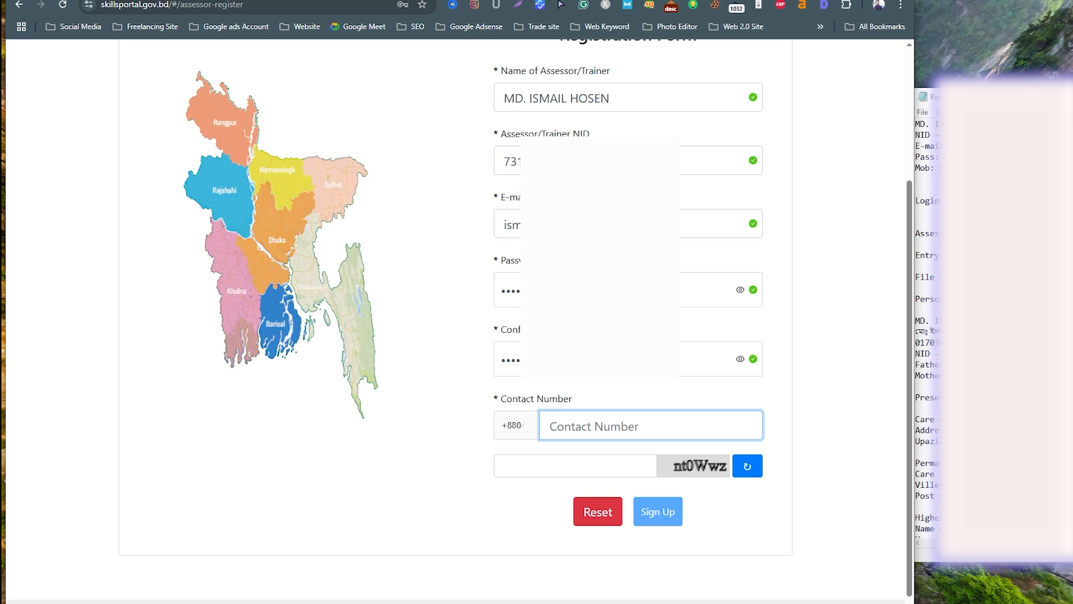
pyautogui.click(962, 168)
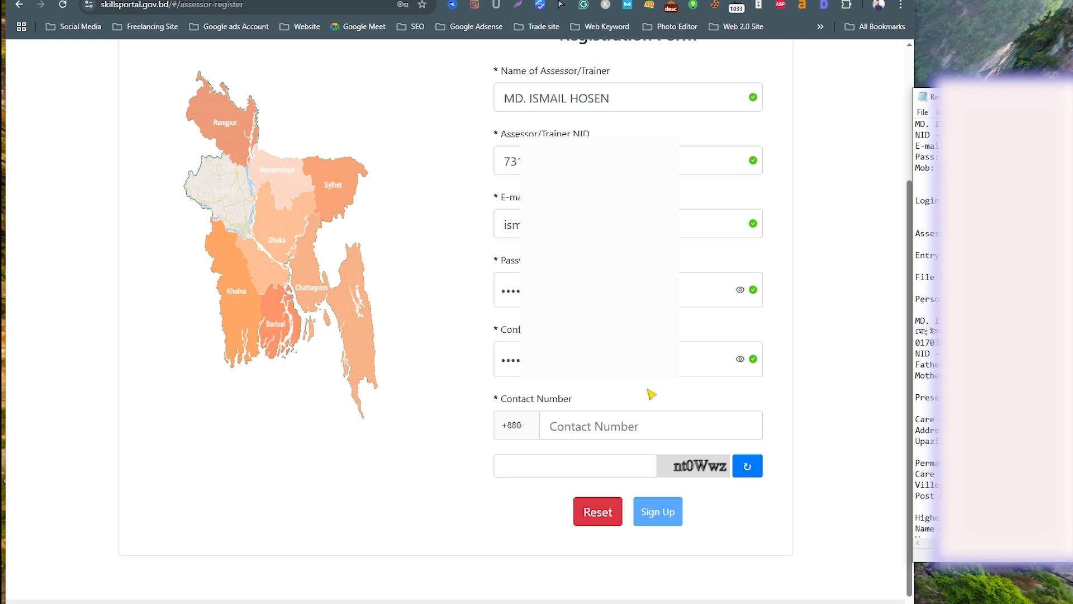
pyautogui.click(640, 428)
pyautogui.hotkey('ctrl', 'v')
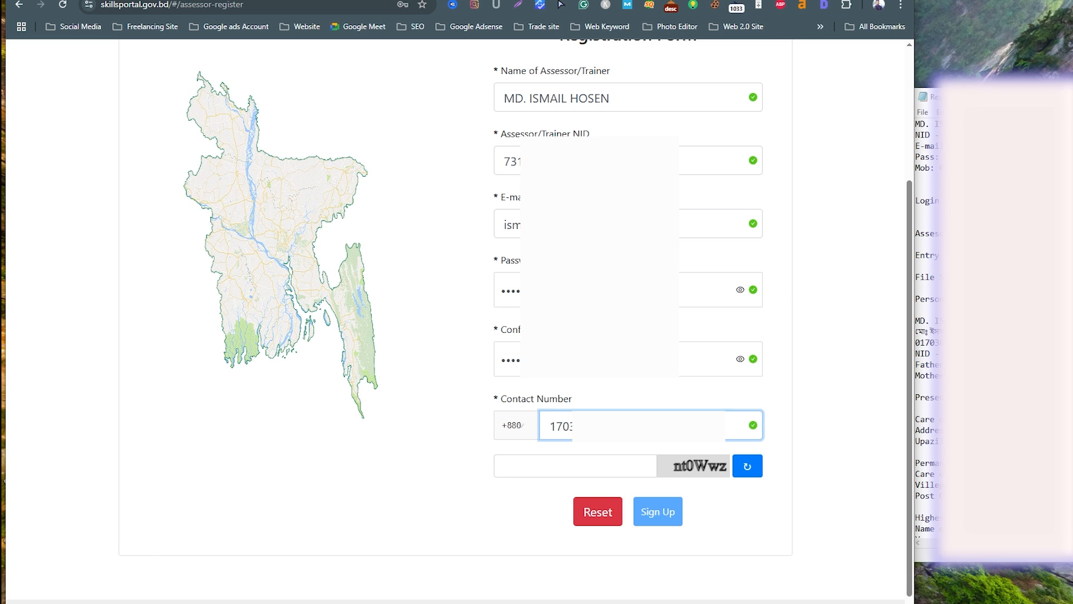
# Step: Type the CAPTCHA characters shown and submit the form with Sign Up
pyautogui.click(550, 468)
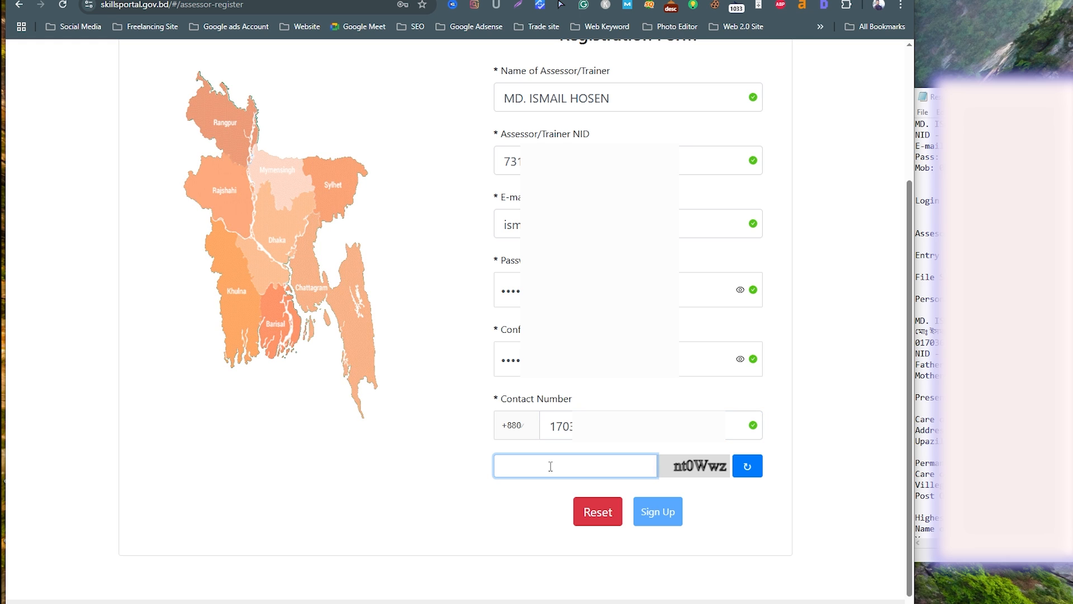
pyautogui.write('nt0')
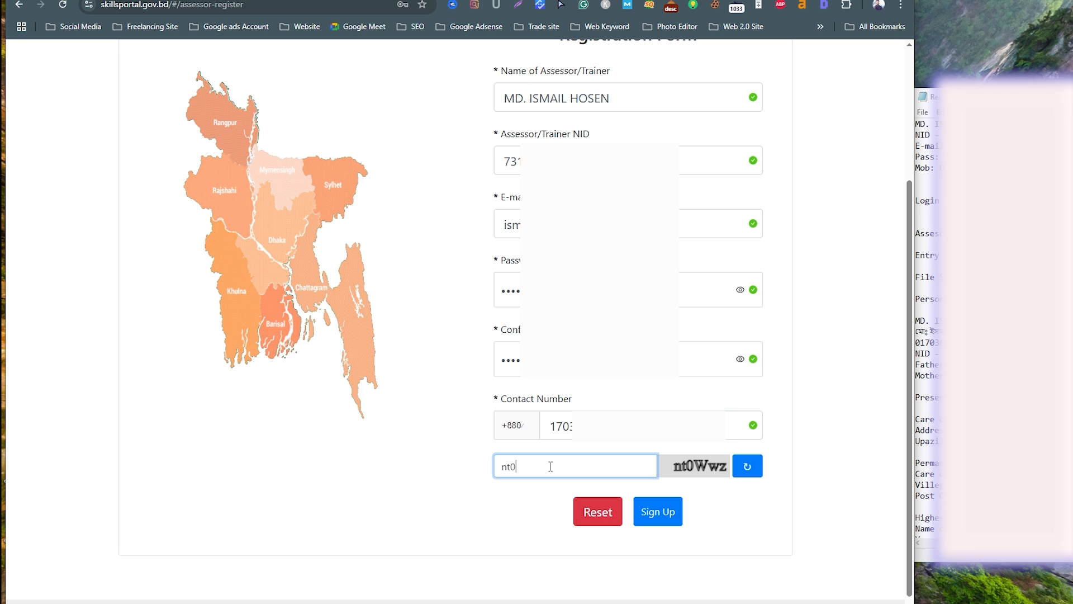
pyautogui.write('W')
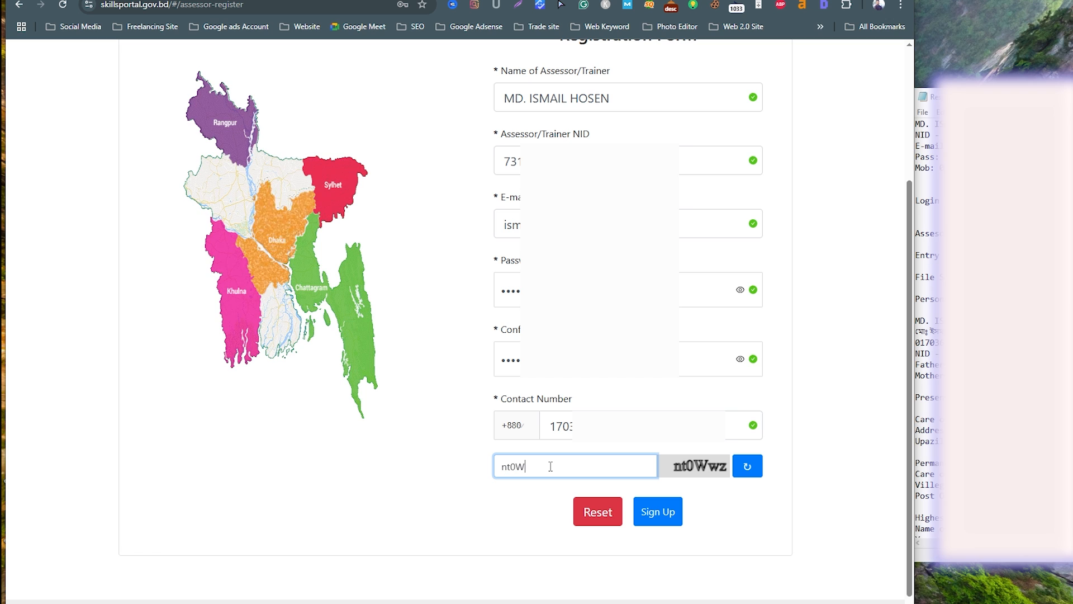
pyautogui.write('wz')
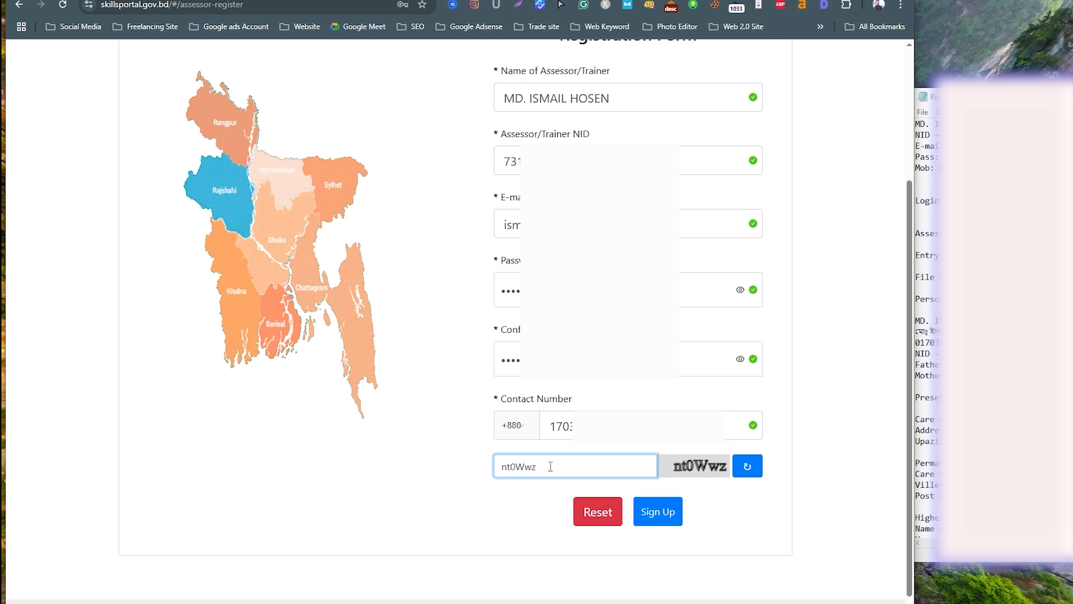
pyautogui.click(647, 519)
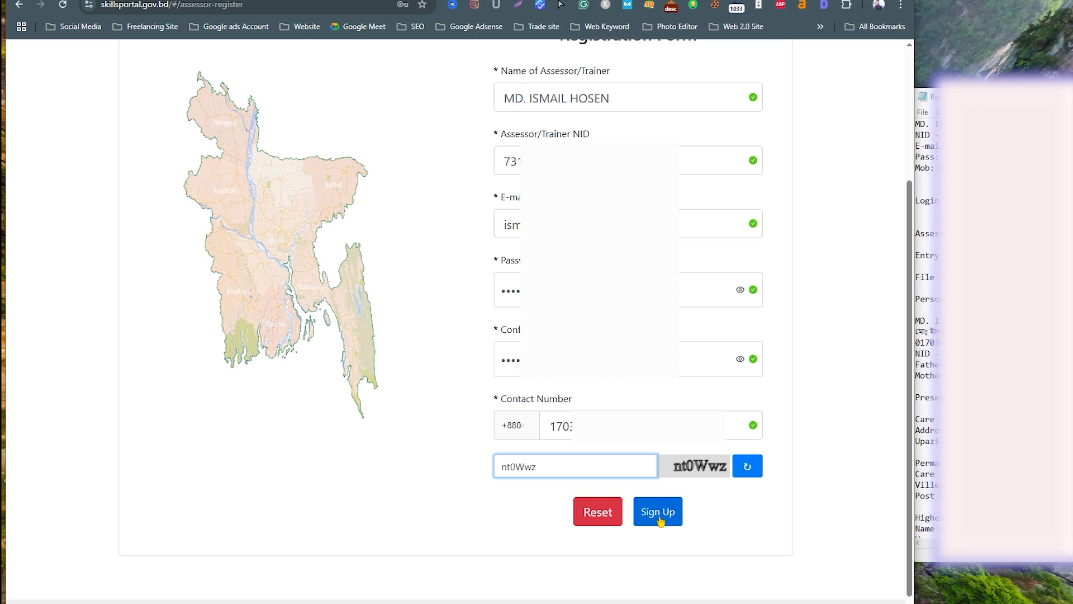
pyautogui.scroll(2, 598, 357)
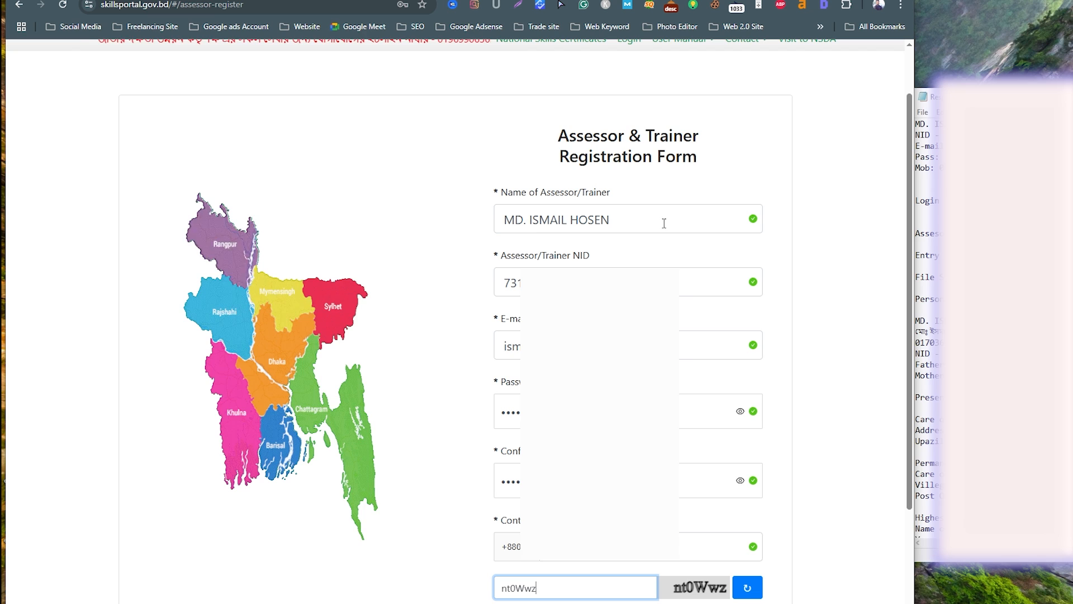
pyautogui.scroll(-3, 593, 266)
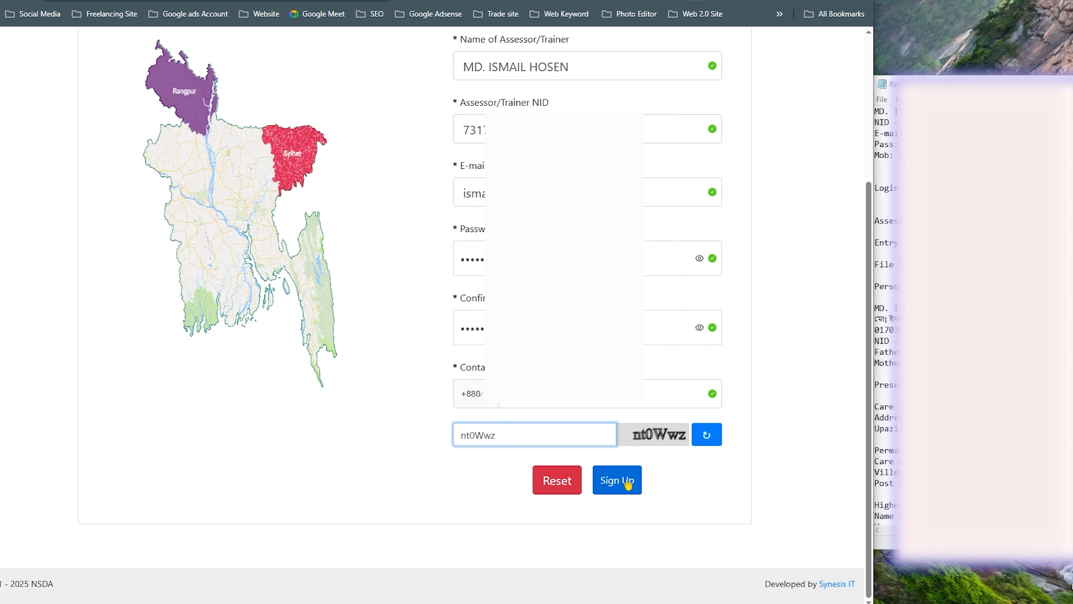
# Step: Retry Sign Up, then replace the outdated CAPTCHA answer with the new characters
pyautogui.click(620, 484)
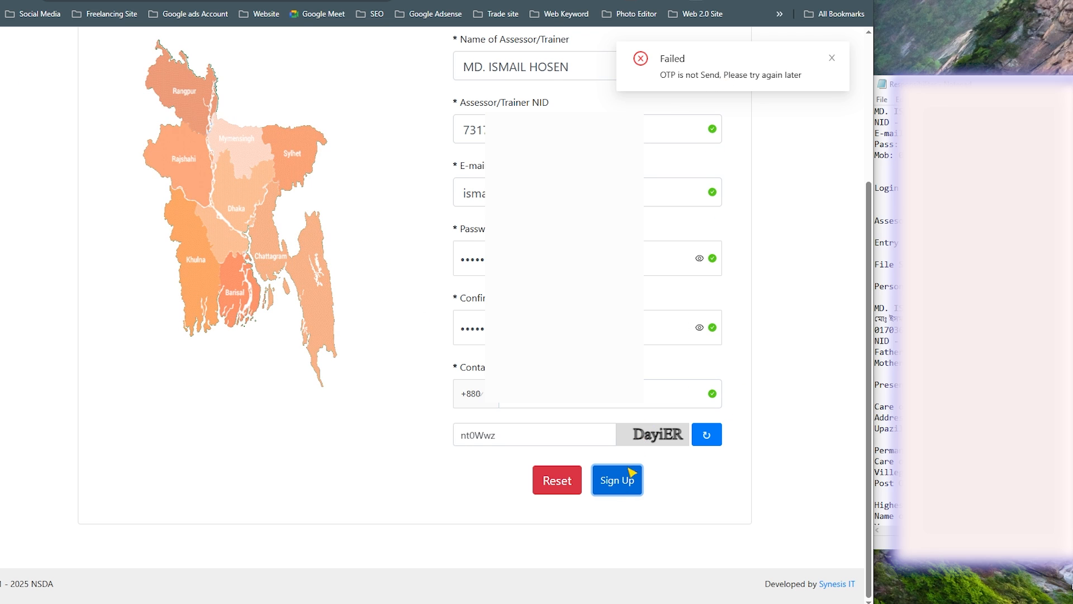
pyautogui.click(620, 482)
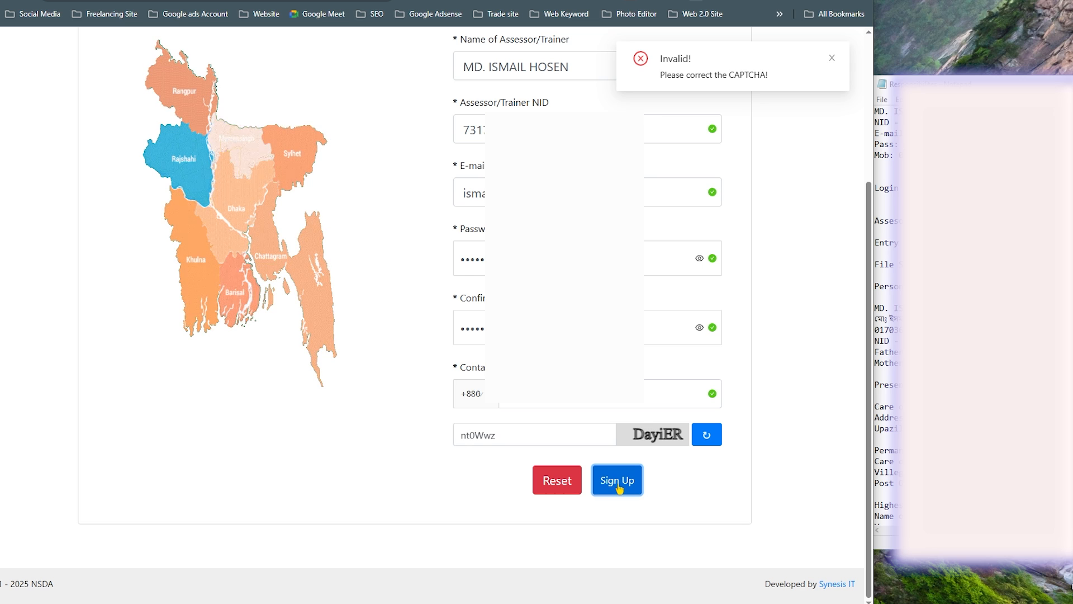
pyautogui.moveTo(546, 441); pyautogui.dragTo(427, 447)
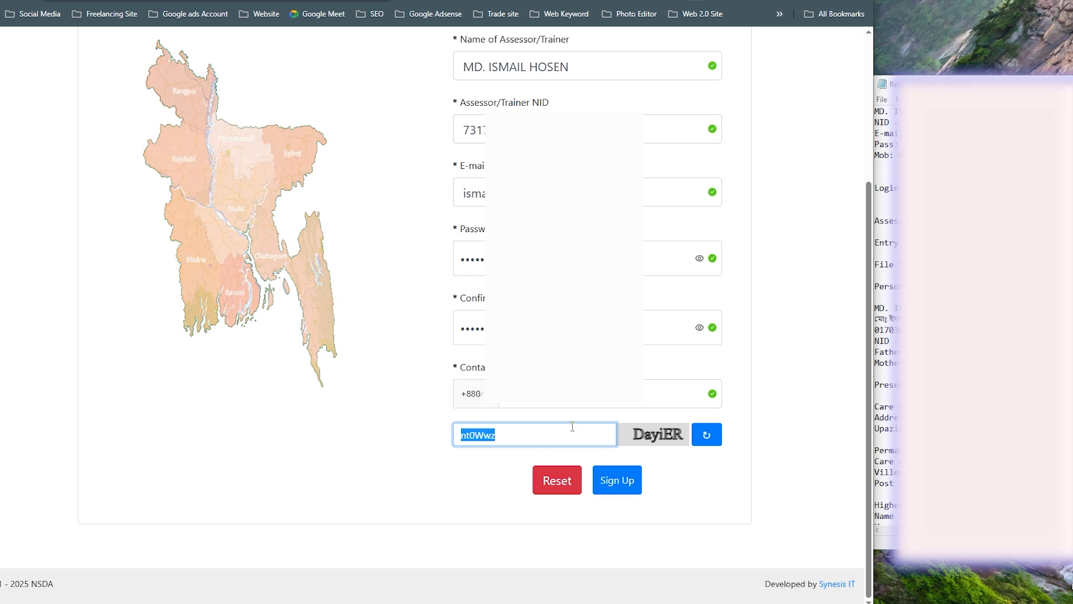
pyautogui.write('Day')
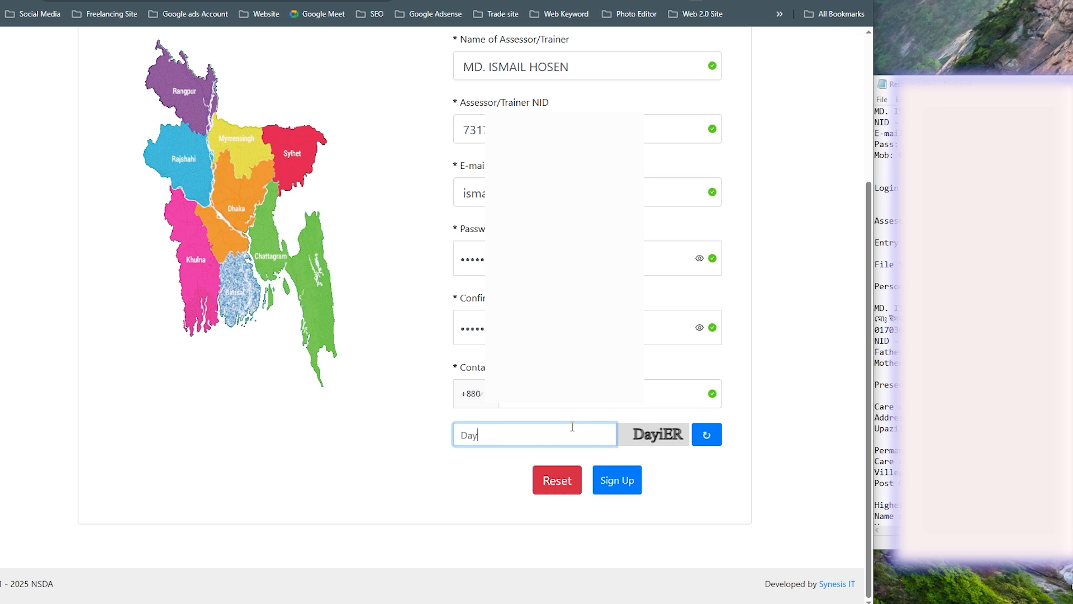
pyautogui.write('iER')
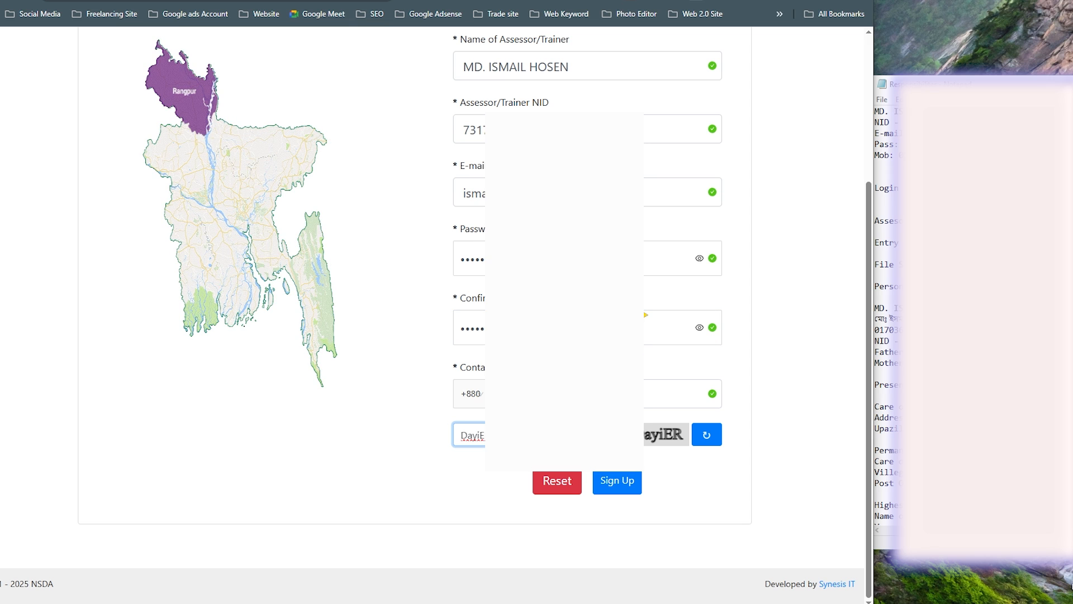
# Step: Submit again and, after the OTP failure, enter the next fresh CAPTCHA answer
pyautogui.scroll(1, 642, 311)
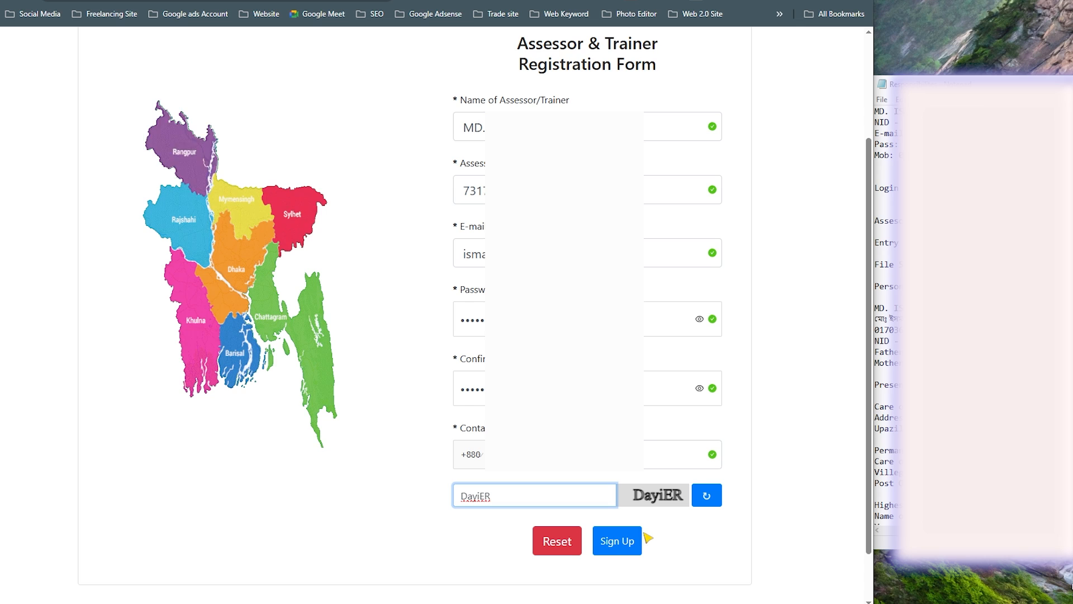
pyautogui.click(632, 540)
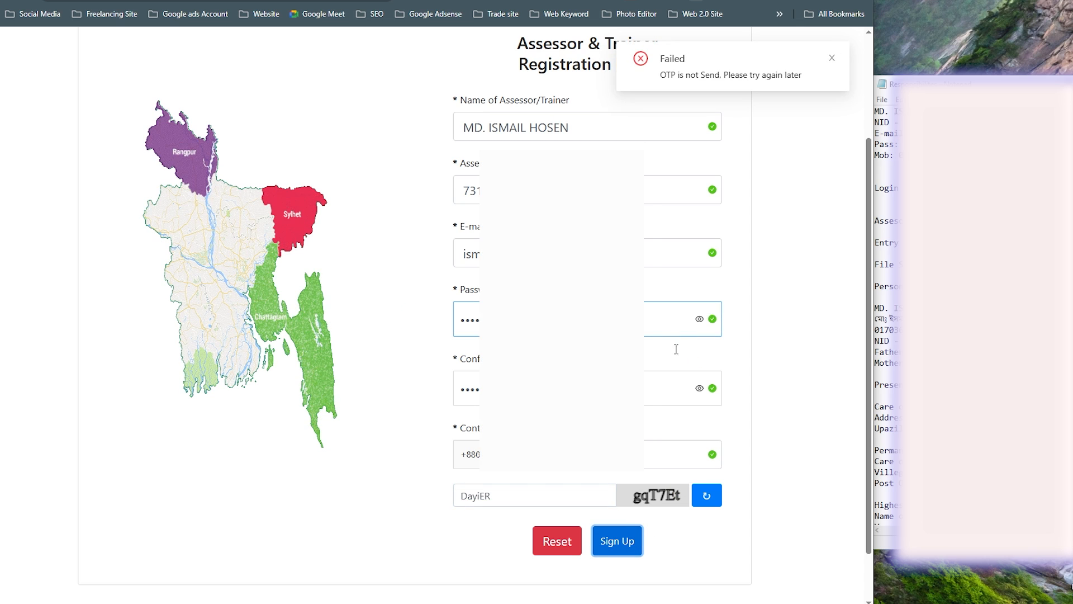
pyautogui.click(618, 553)
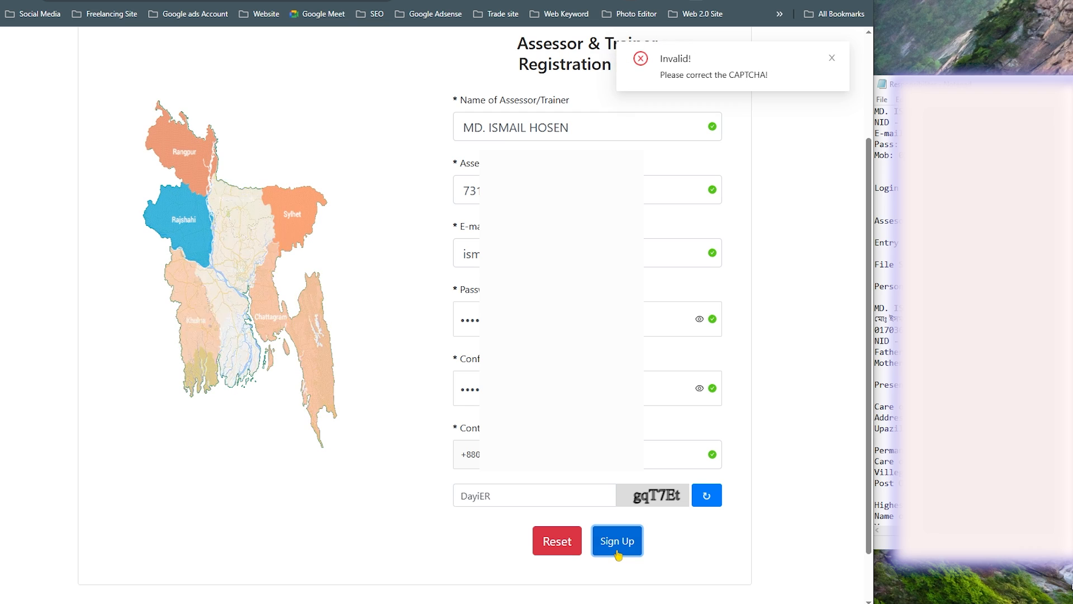
pyautogui.scroll(-1, 618, 551)
pyautogui.click(464, 451)
pyautogui.write('Ddq')
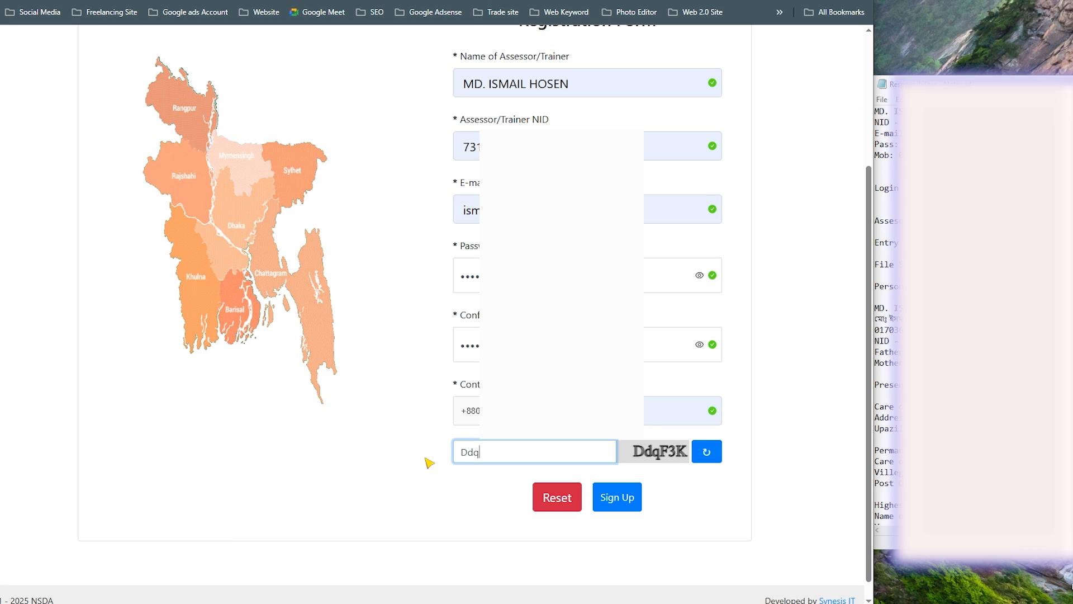
pyautogui.write('F3K')
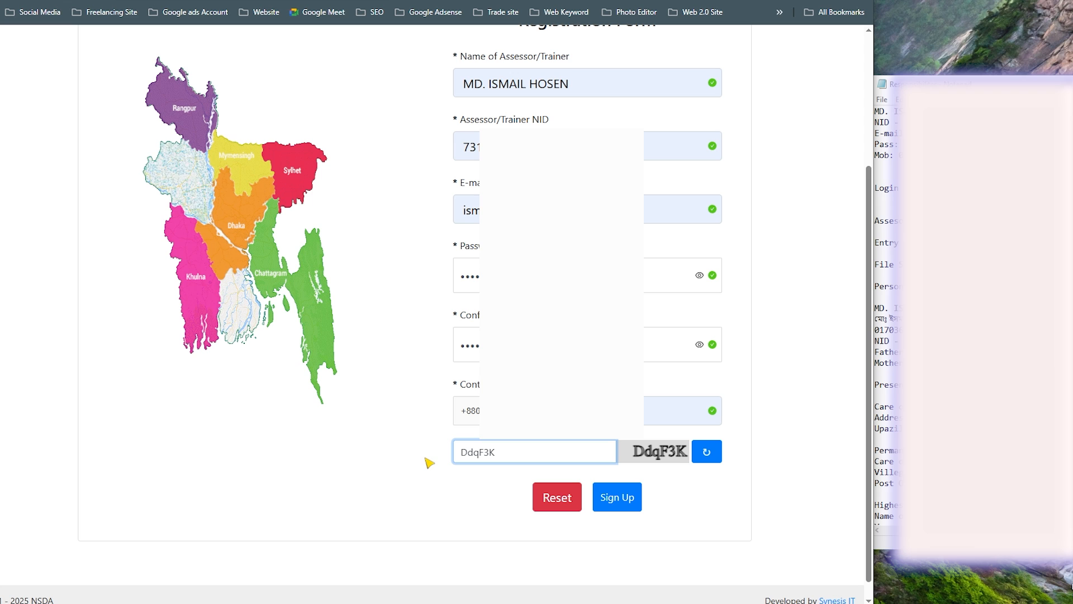
# Step: Sign up, then enter and submit the 5-digit OTP sent to the applicant
pyautogui.click(621, 489)
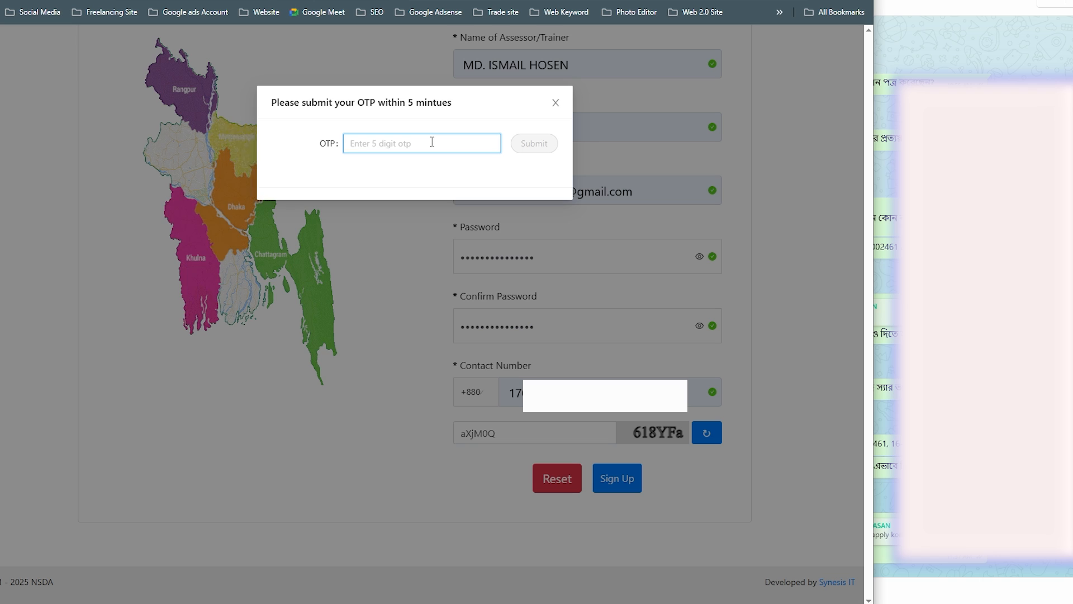
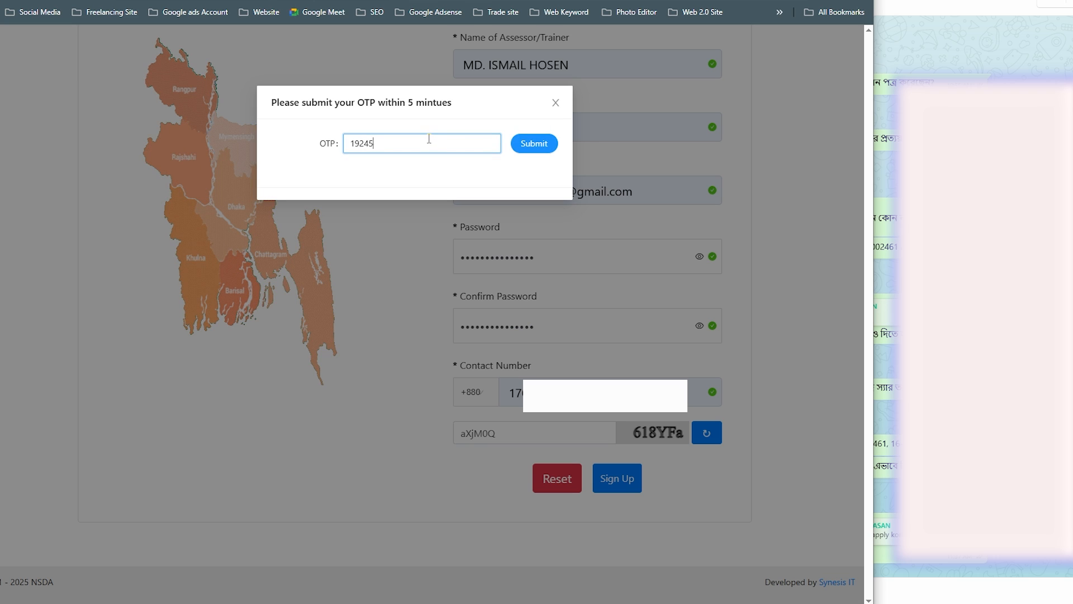
pyautogui.click(542, 145)
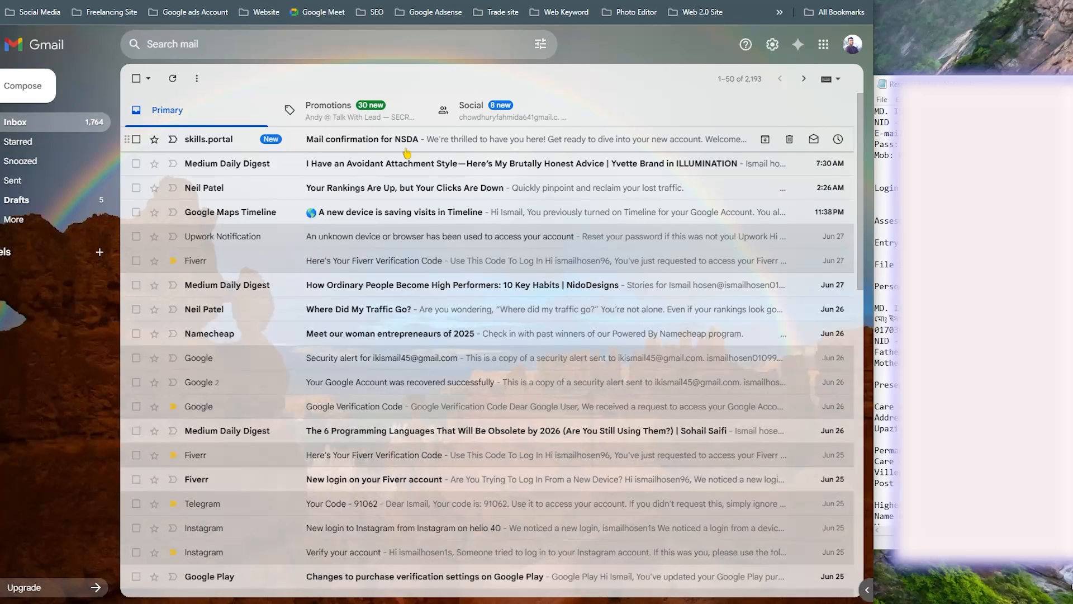
# Step: Open the 'Mail confirmation for NSDA' email and use its Confirm Account button
pyautogui.click(406, 143)
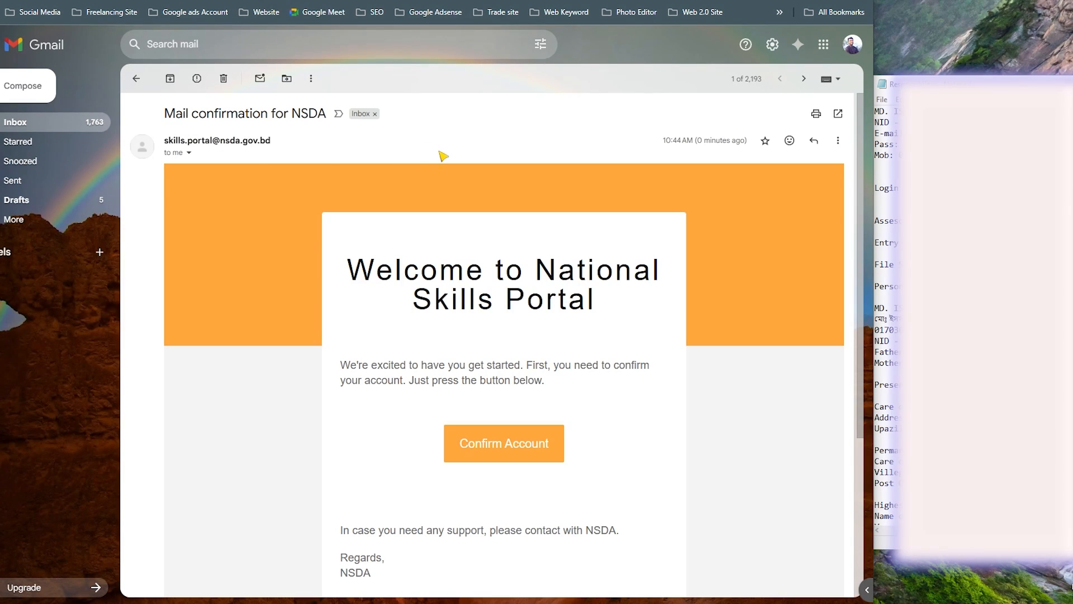
pyautogui.click(507, 451)
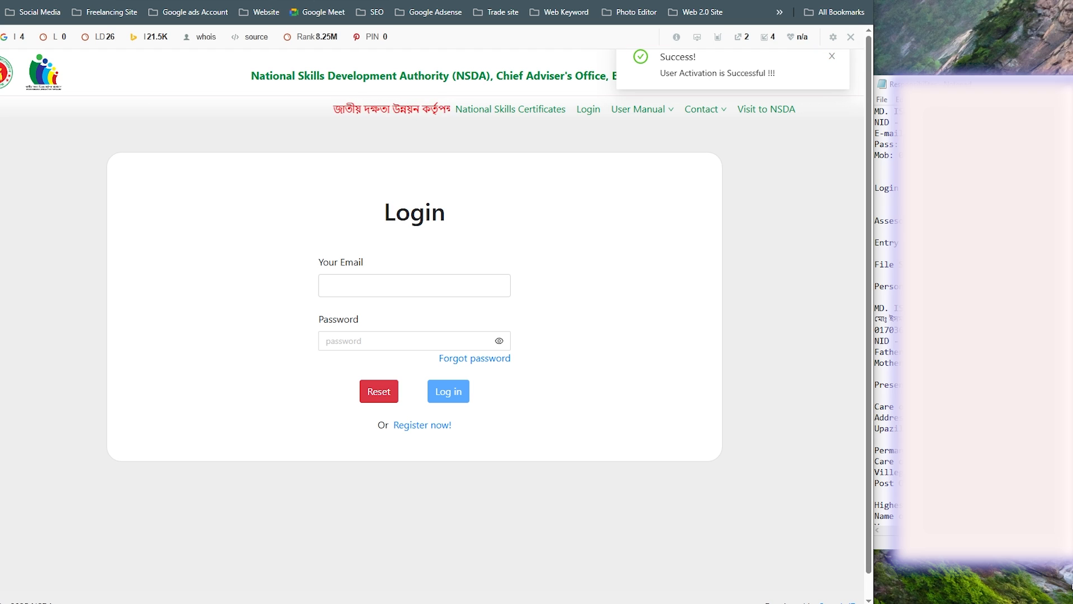
# Step: Fill the login form's Your Email field with the applicant's saved e-mail address from autofill
pyautogui.click(469, 286)
pyautogui.click(474, 323)
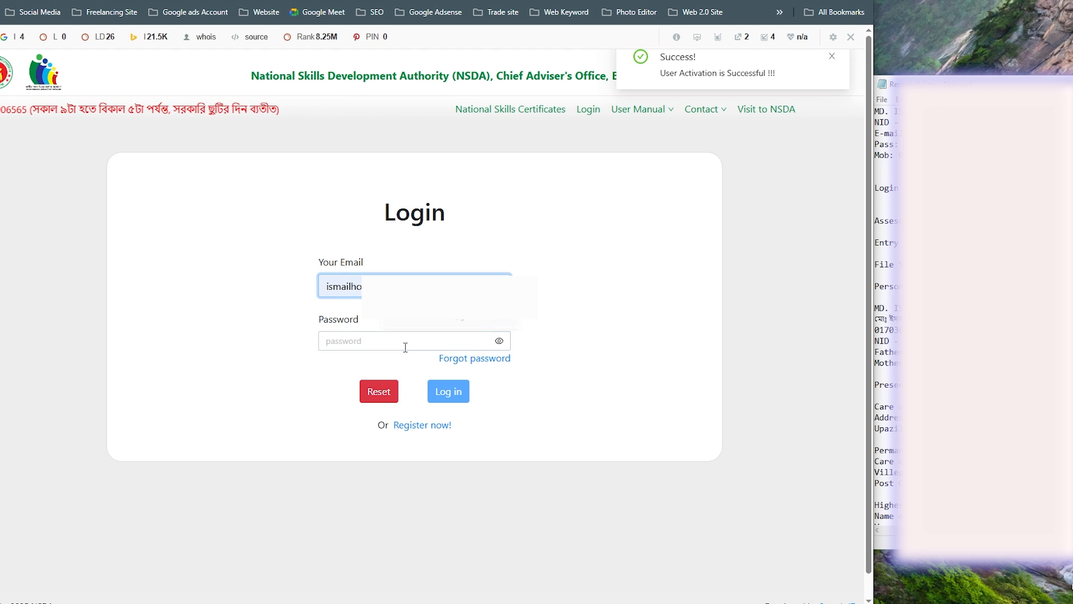
pyautogui.click(405, 342)
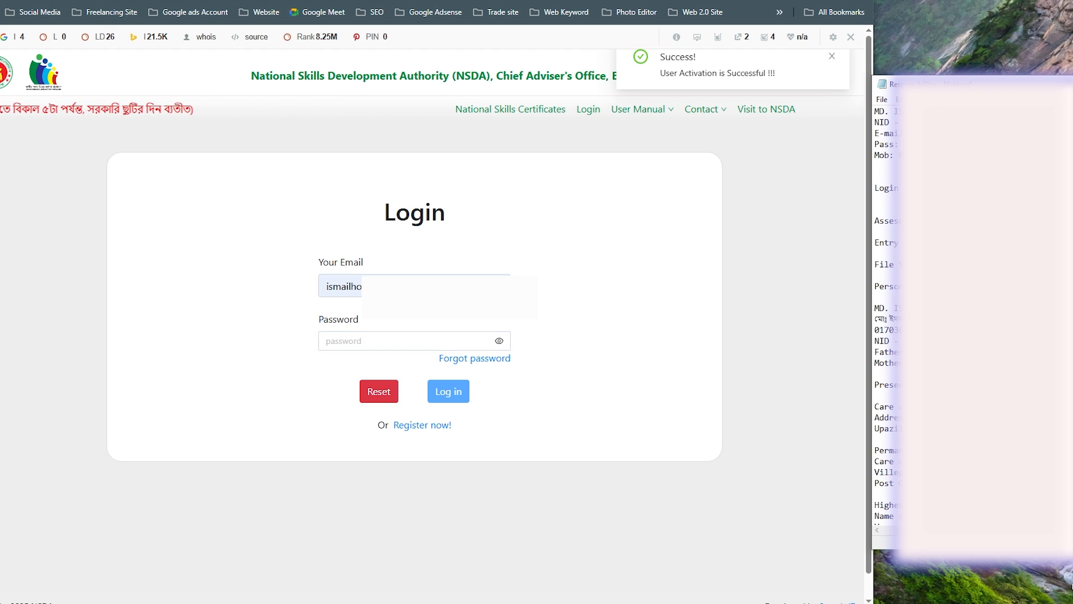
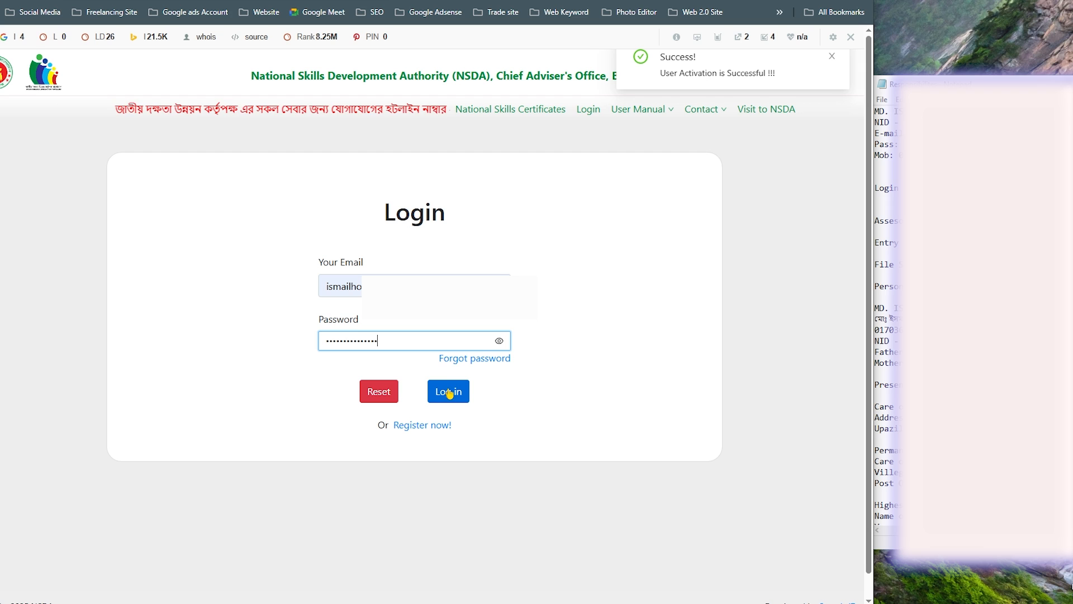
# Step: Log in with the activated account's email and password
pyautogui.click(448, 392)
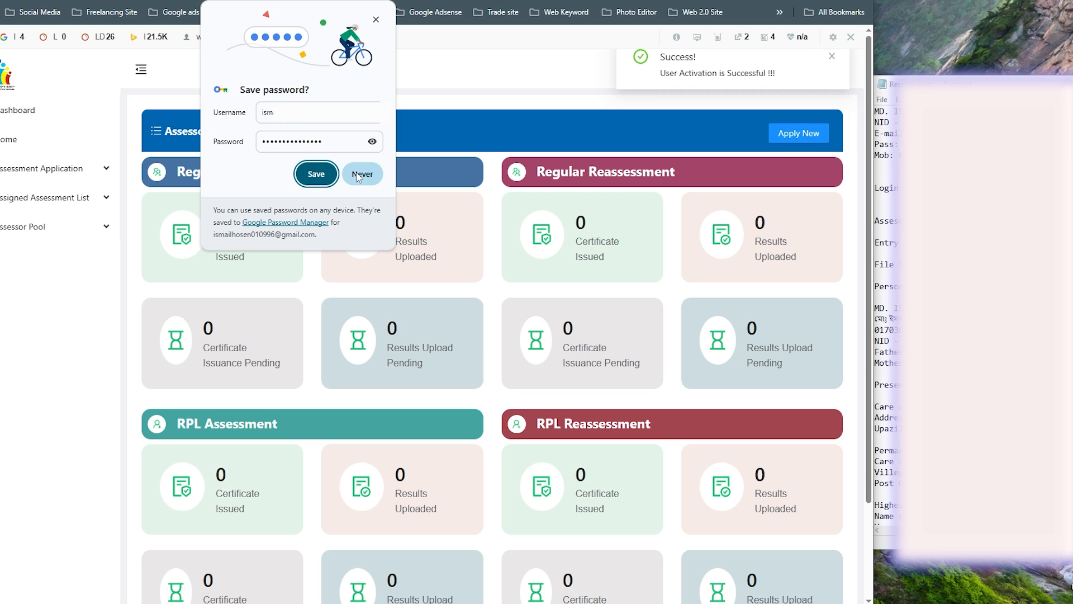
# Step: Save the login password in Chrome, disable SEObar for this site, and maximize the window
pyautogui.click(316, 175)
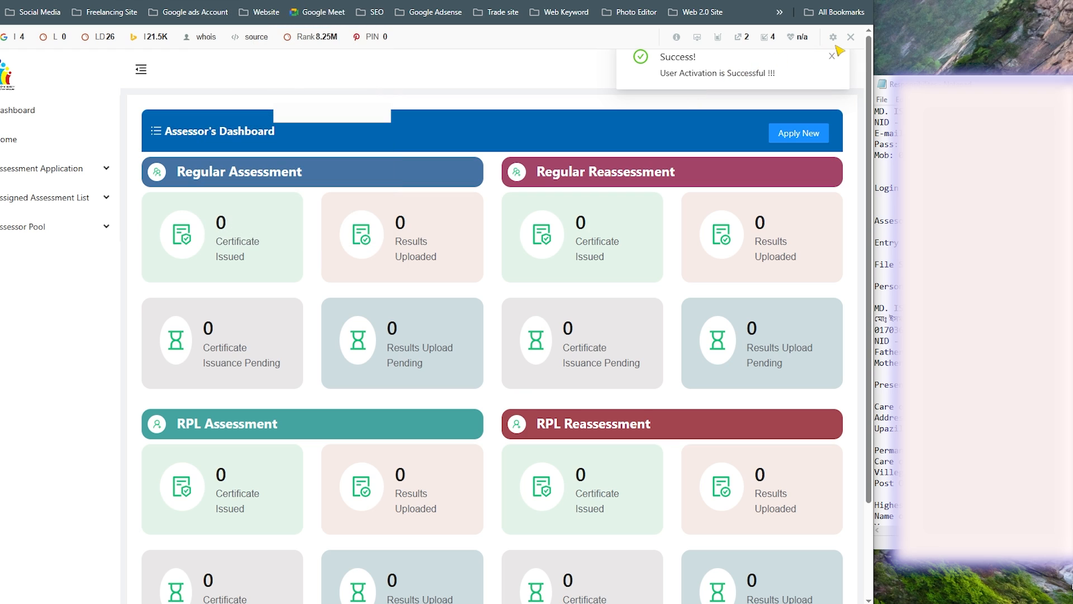
pyautogui.click(851, 37)
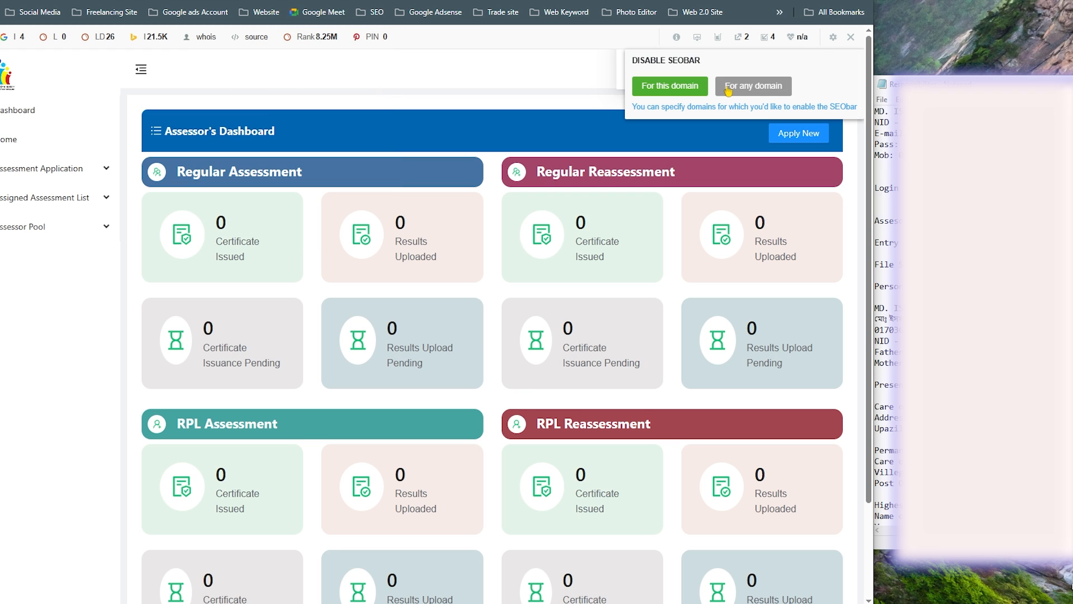
pyautogui.click(685, 89)
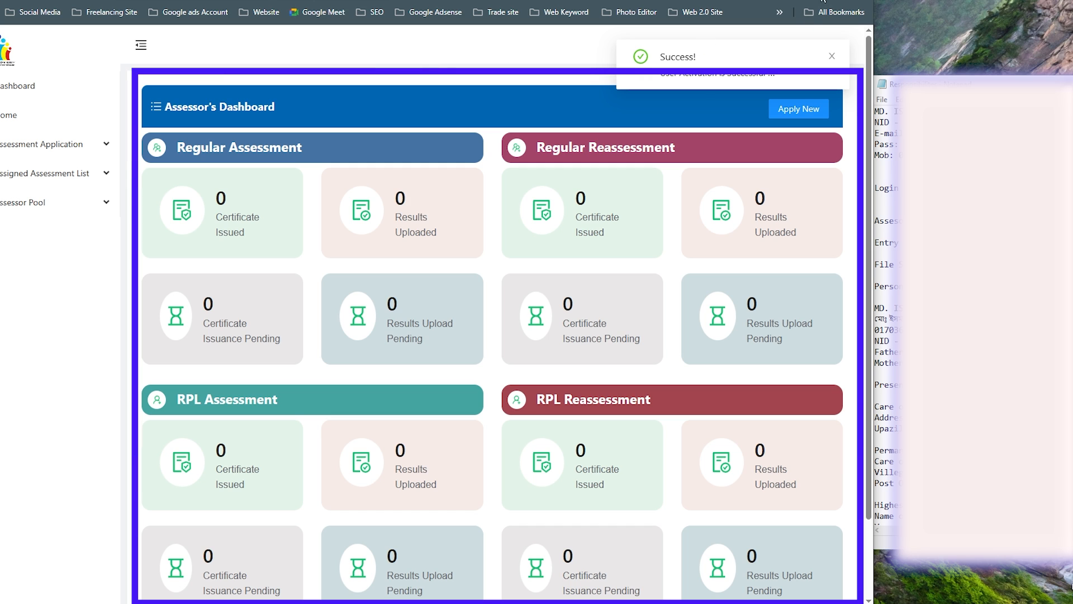
pyautogui.press('super+Up')
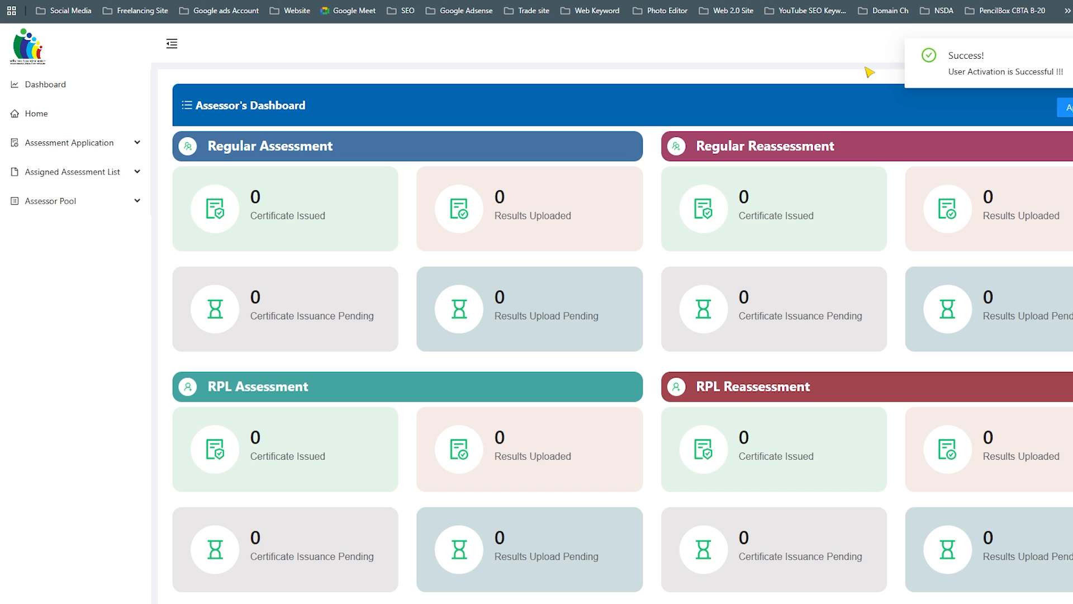
# Step: Expand Assessor Pool in the sidebar to show Assessor Access View and Entry Assessor Pool
pyautogui.moveTo(944, 73); pyautogui.dragTo(1044, 75)
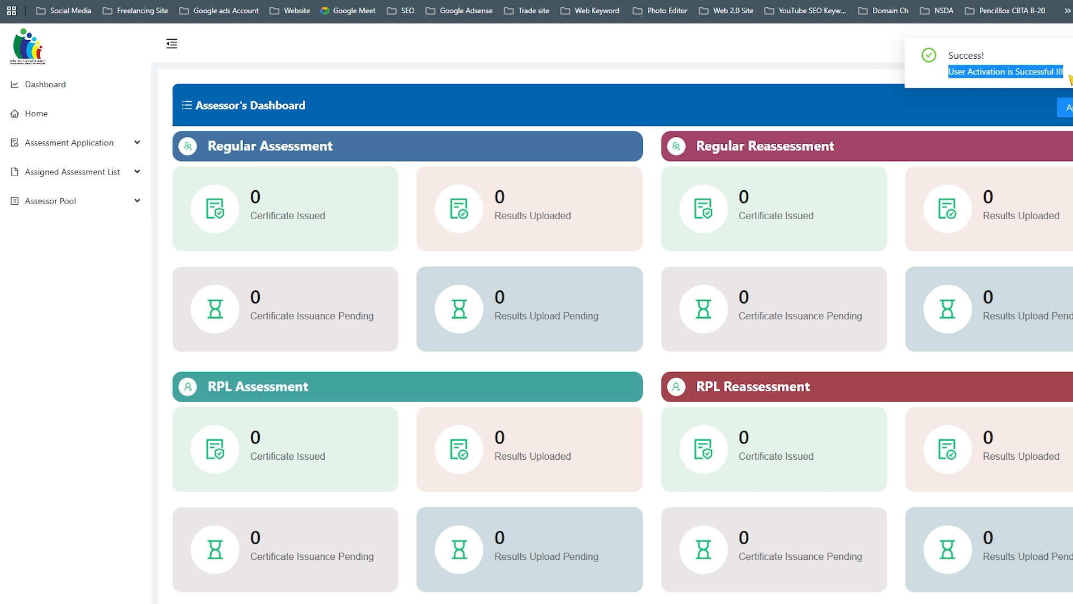
pyautogui.click(1068, 77)
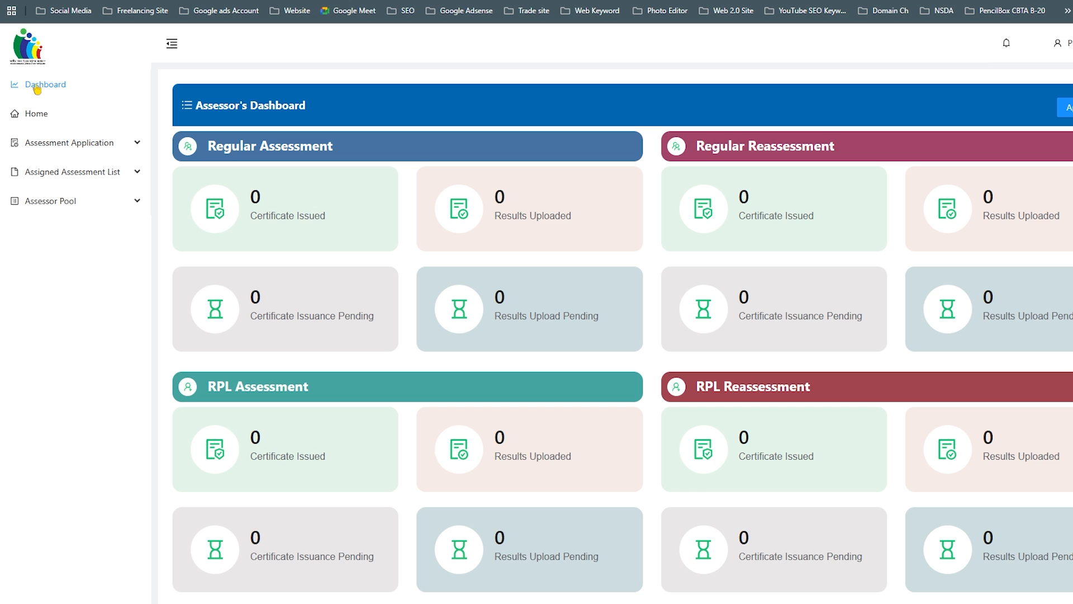
pyautogui.scroll(-3, 850, 376)
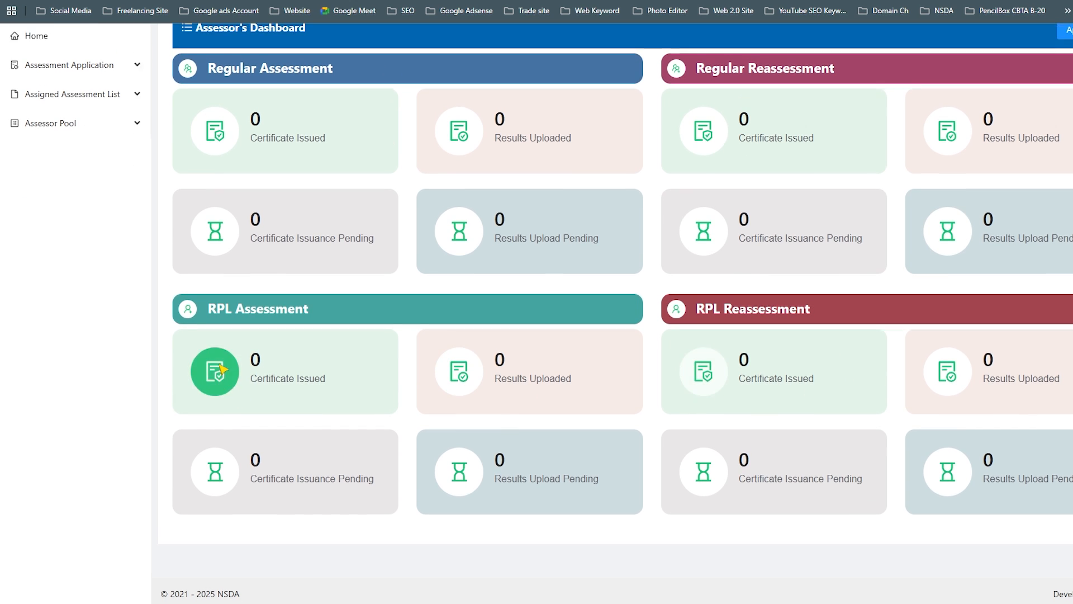
pyautogui.scroll(3, 240, 363)
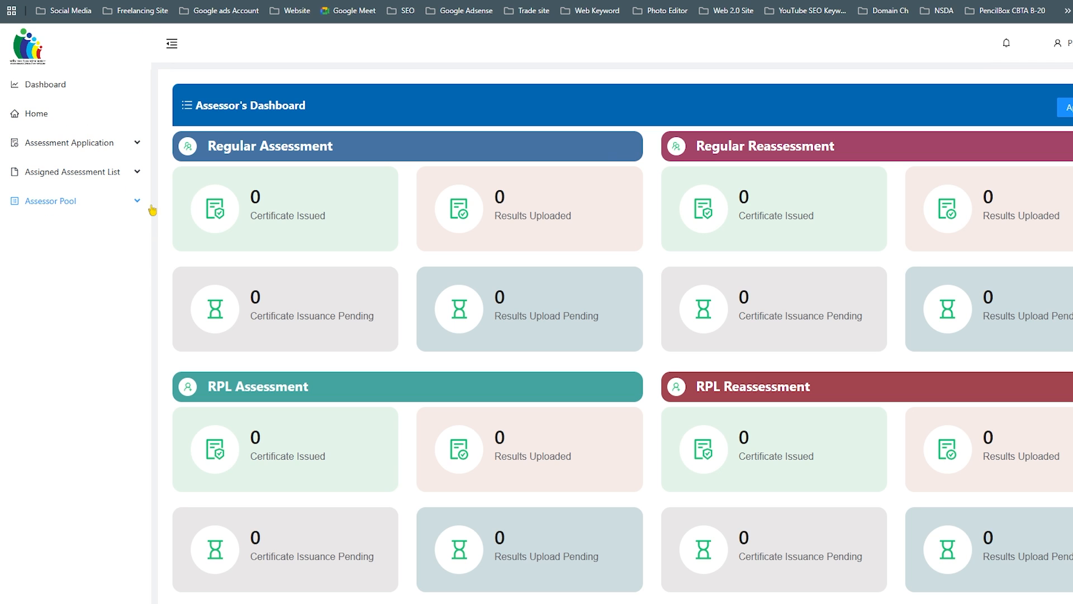
pyautogui.click(135, 200)
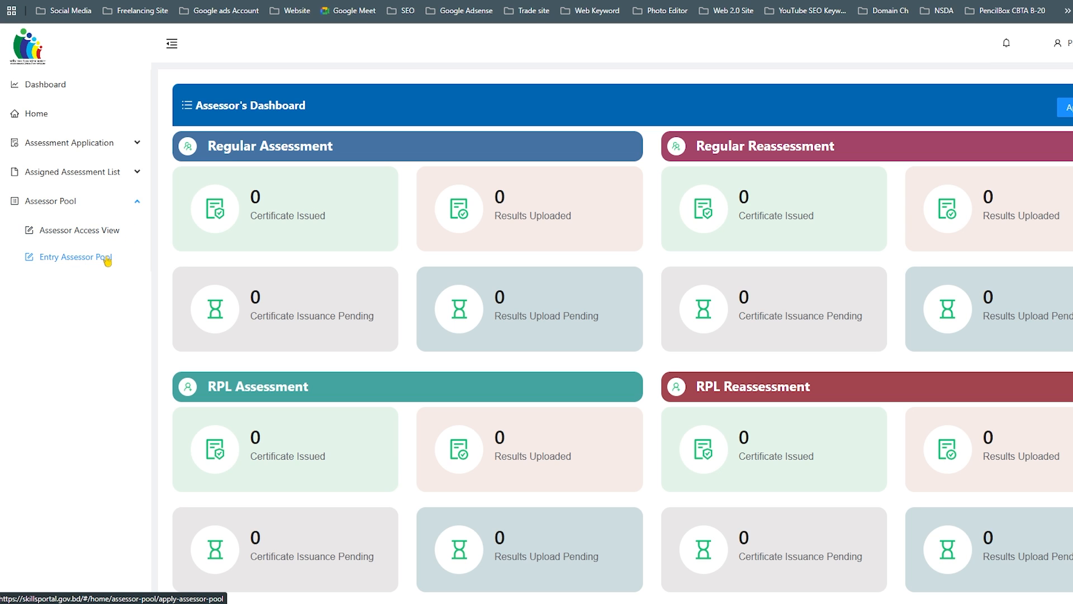
# Step: Open Entry Assessor Pool to load the Apply for Enlistment into Assessors' Pool form
pyautogui.click(58, 258)
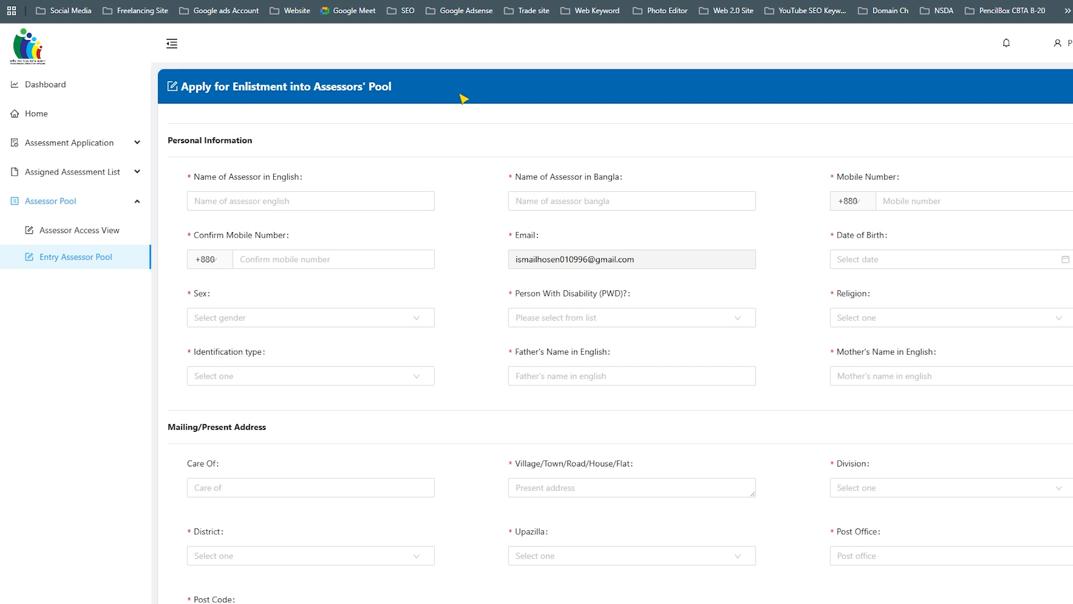
pyautogui.moveTo(462, 98); pyautogui.dragTo(193, 94)
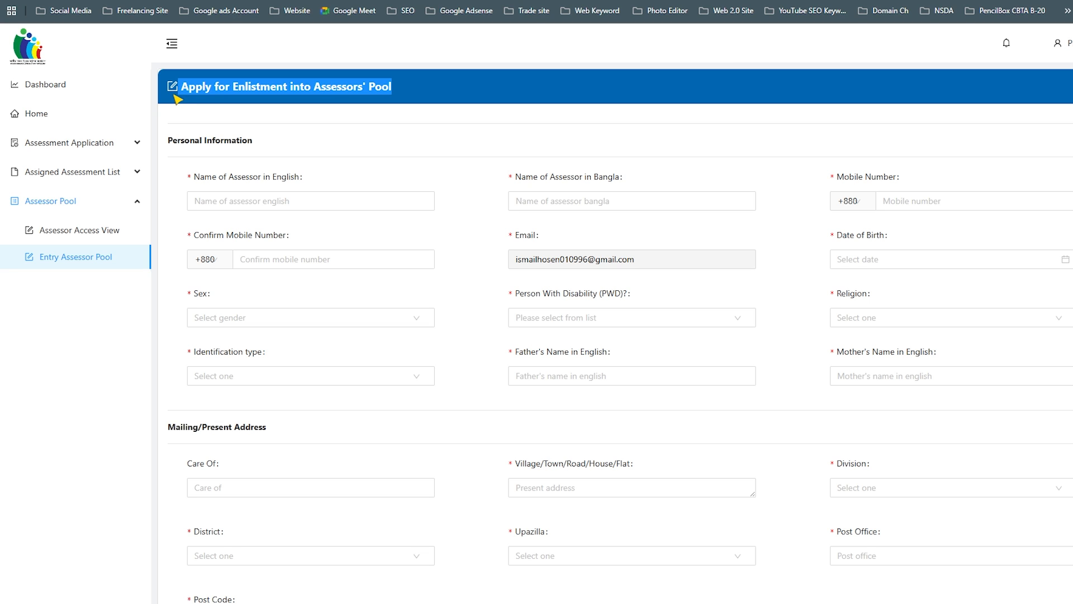
pyautogui.click(271, 144)
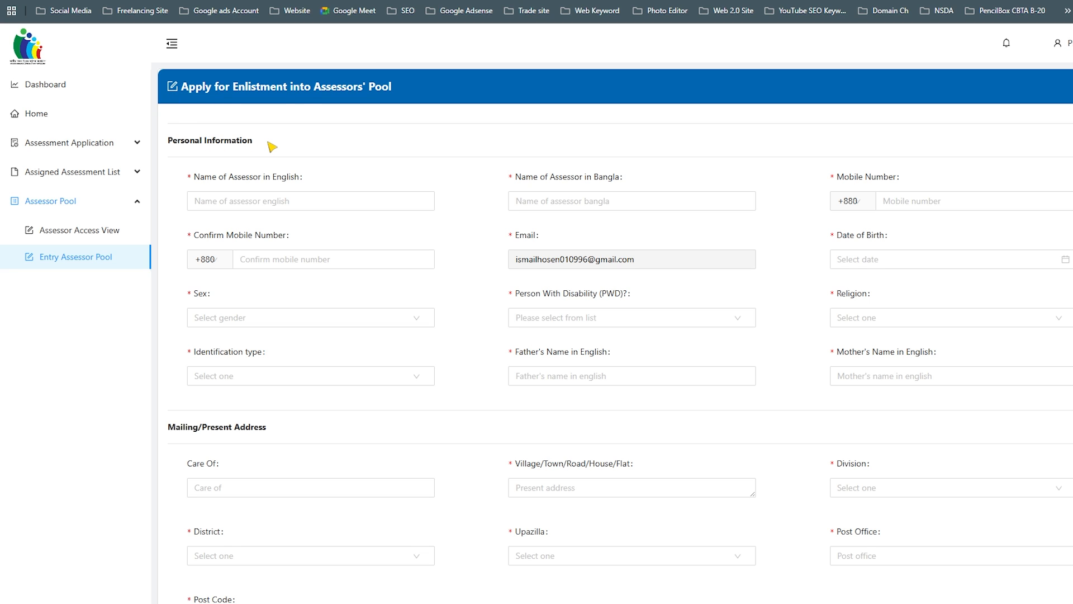
pyautogui.moveTo(1062, 44)
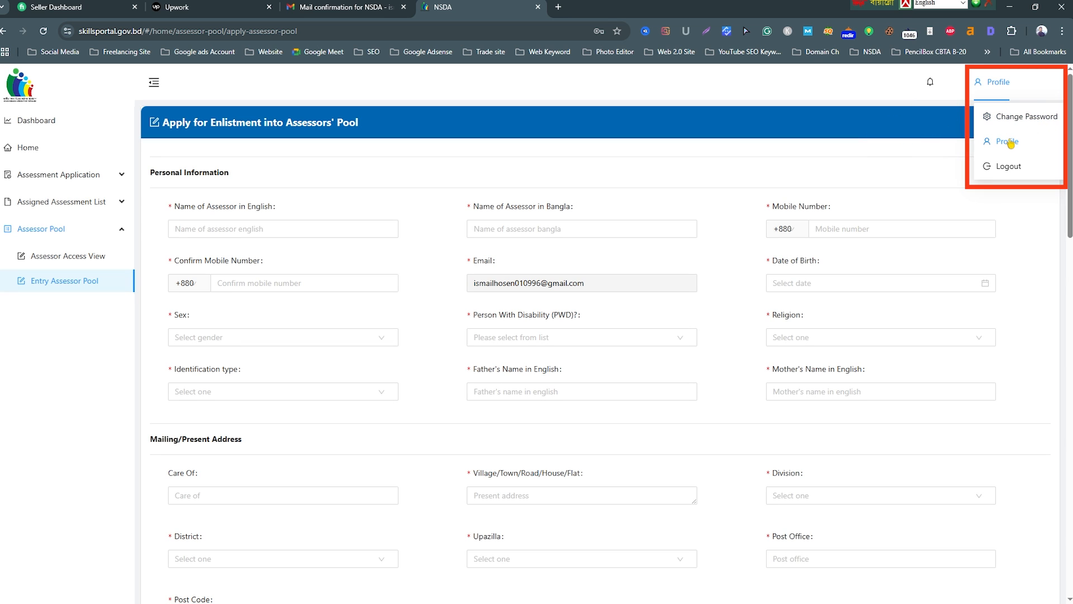
pyautogui.click(1008, 172)
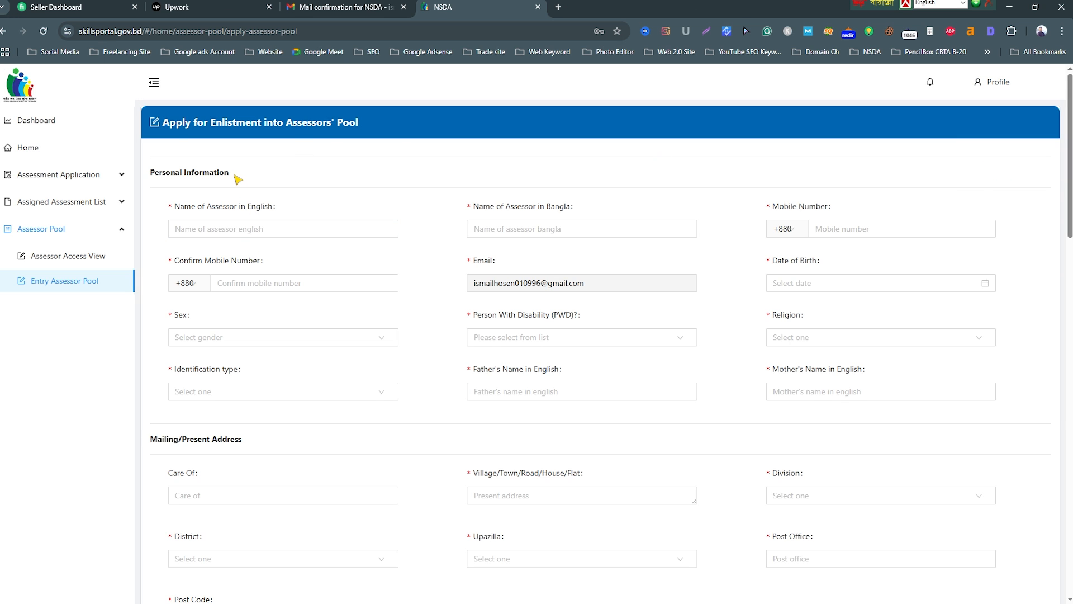
# Step: Scroll through the blank form, attempt a save, then restore the browser window size
pyautogui.scroll(-12, 243, 221)
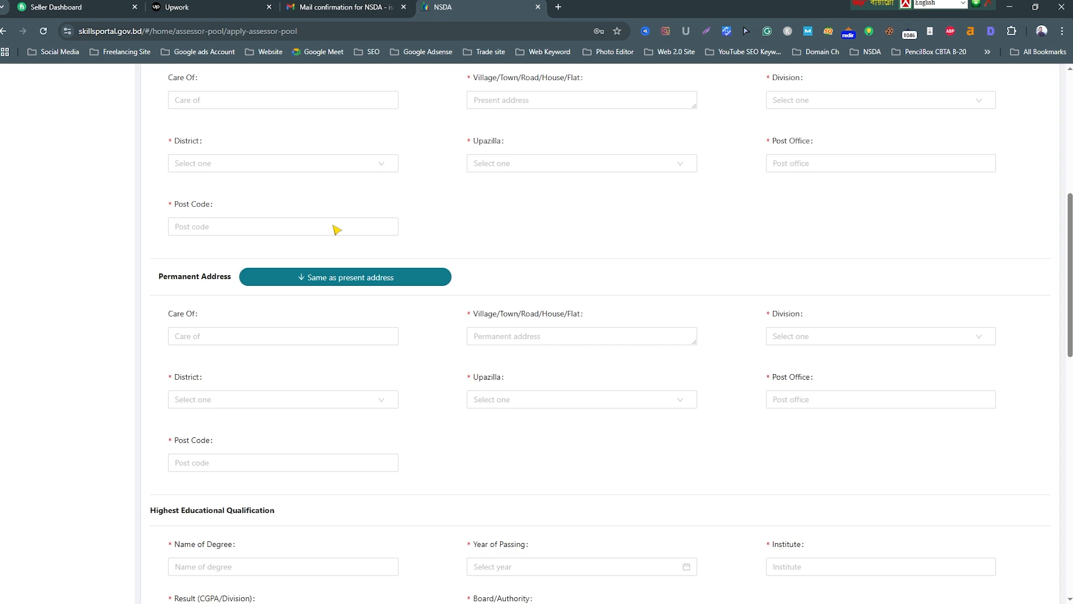
pyautogui.scroll(-4, 333, 229)
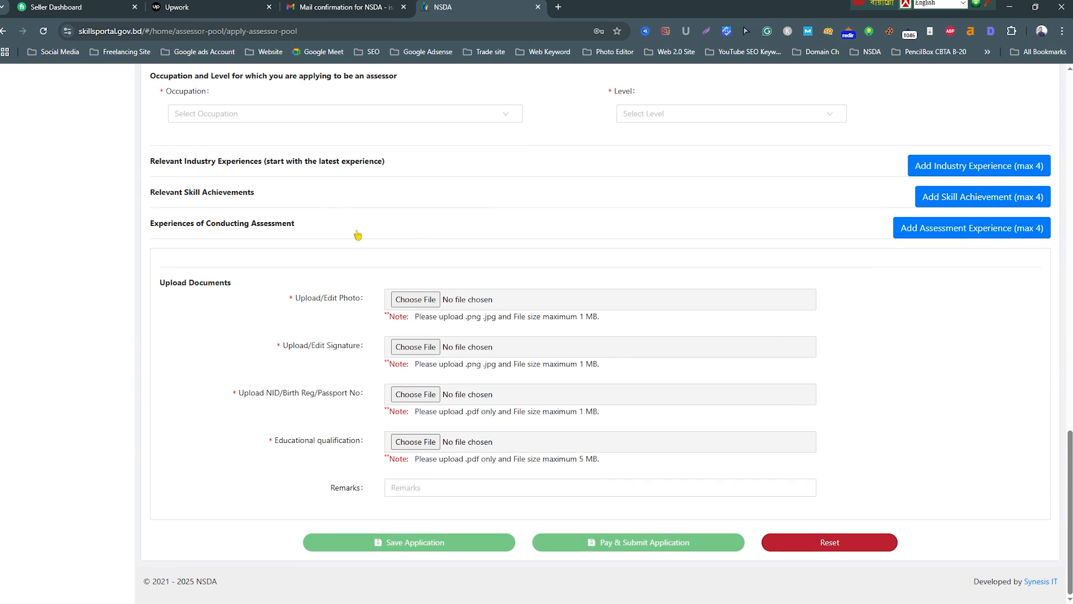
pyautogui.click(468, 546)
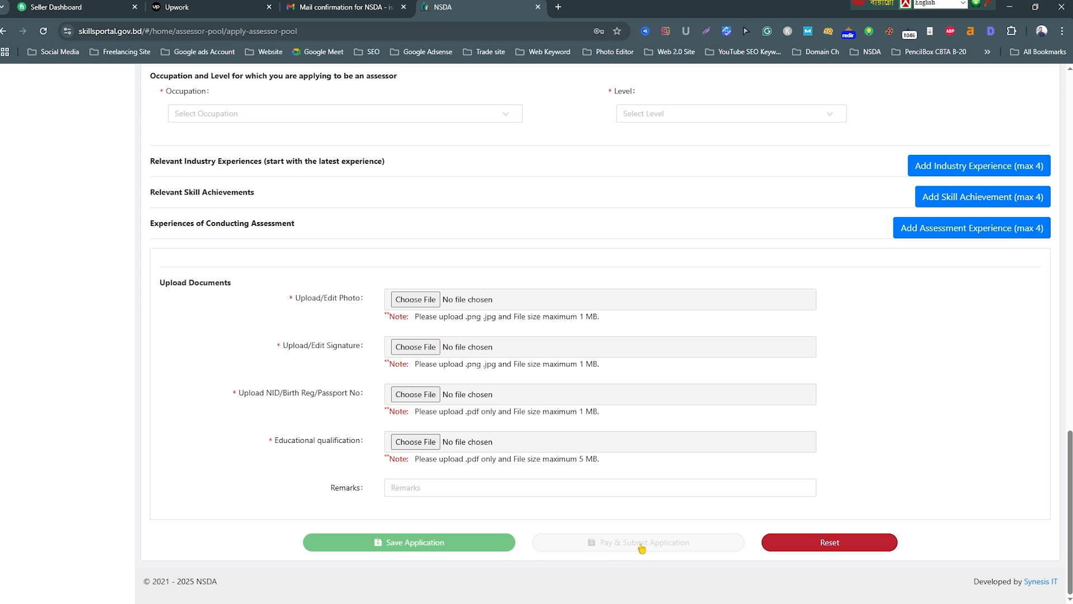
pyautogui.scroll(1, 683, 436)
pyautogui.scroll(20, 702, 434)
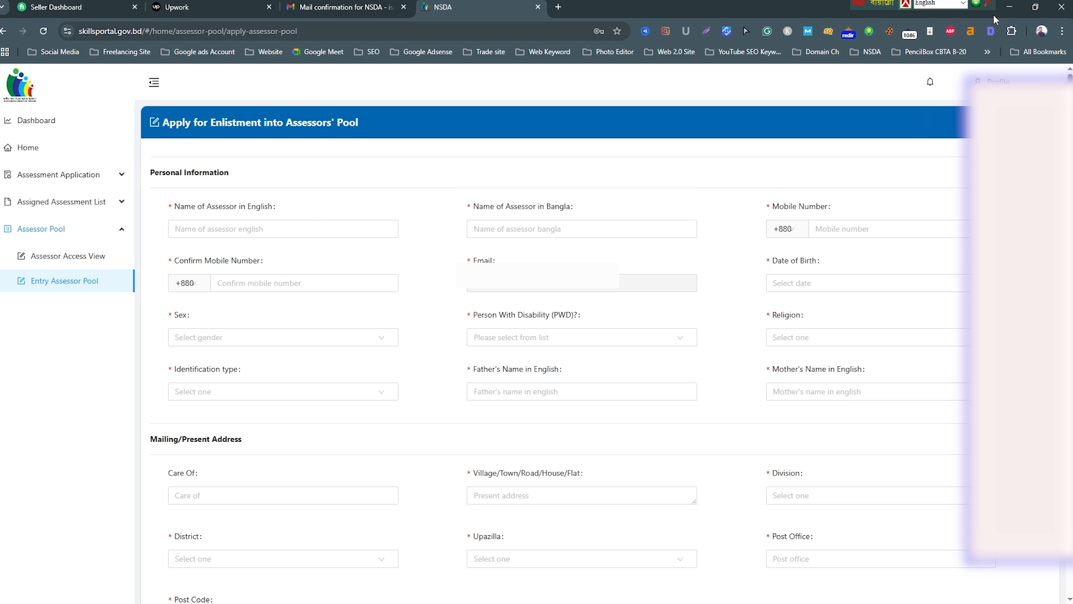
pyautogui.click(1031, 6)
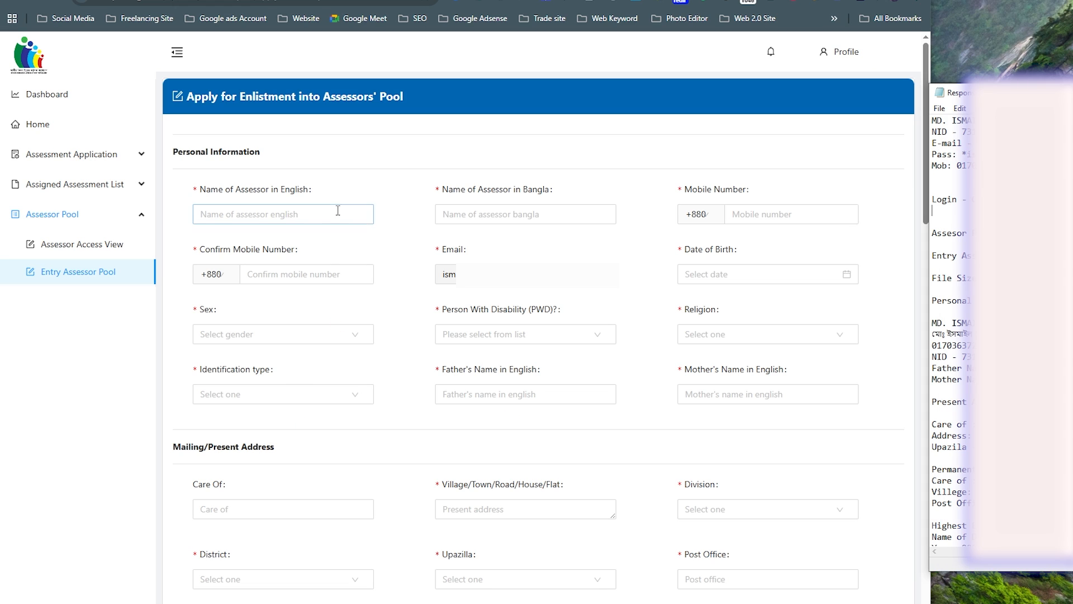
# Step: Paste the assessor's English name from the notes into Name of Assessor in English
pyautogui.click(363, 160)
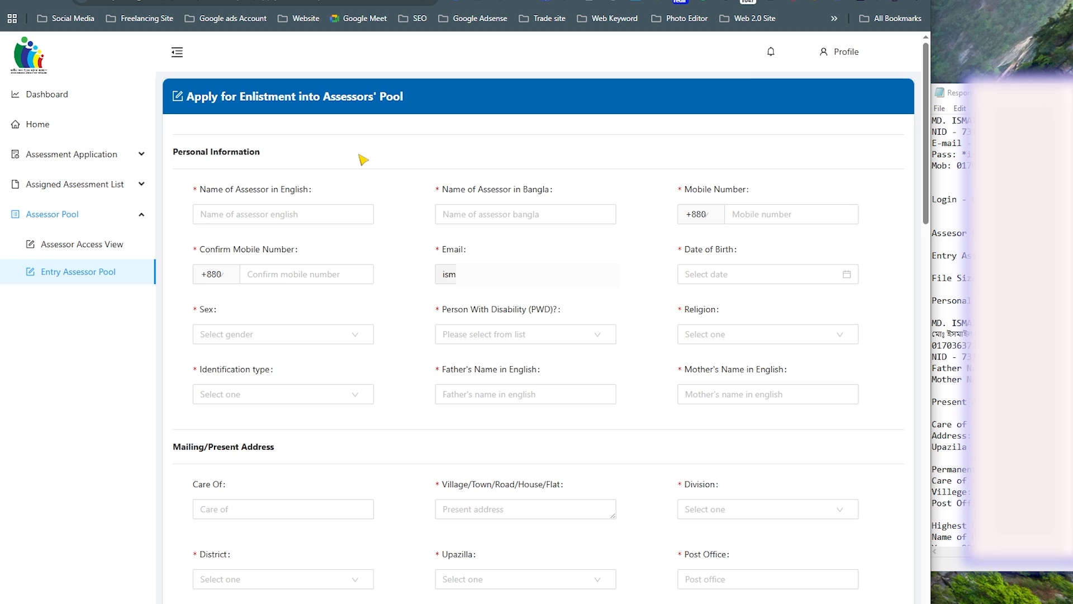
pyautogui.click(222, 211)
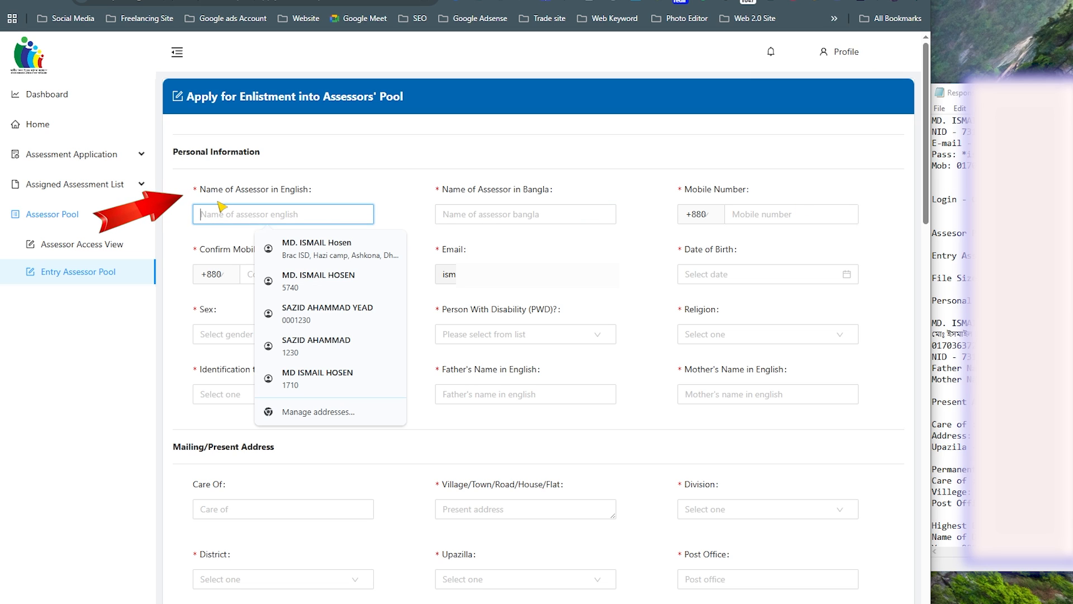
pyautogui.click(204, 193)
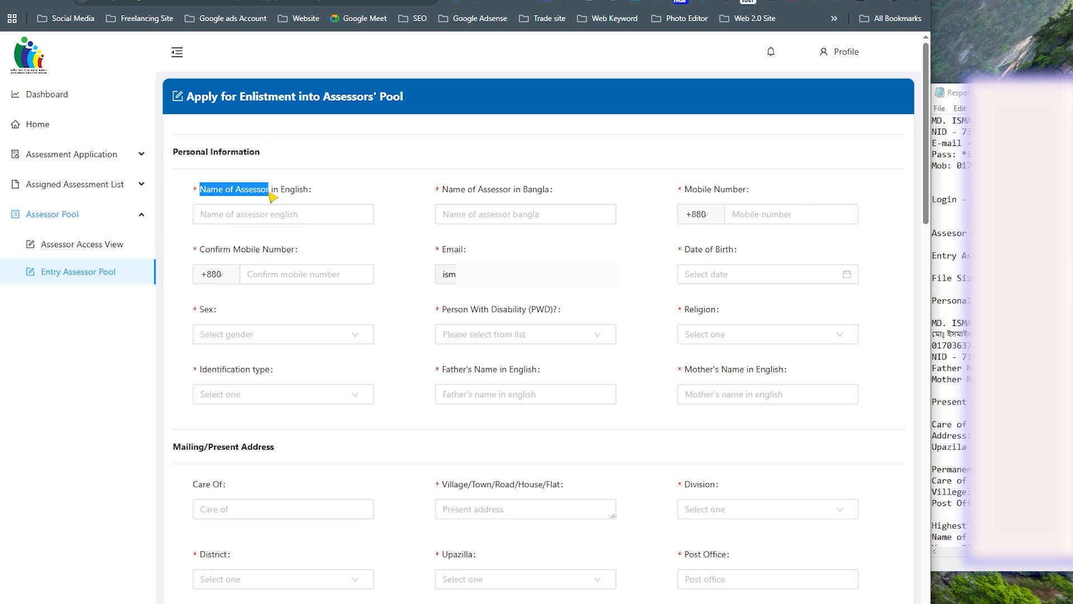
pyautogui.moveTo(272, 196); pyautogui.dragTo(314, 195)
pyautogui.click(1012, 324)
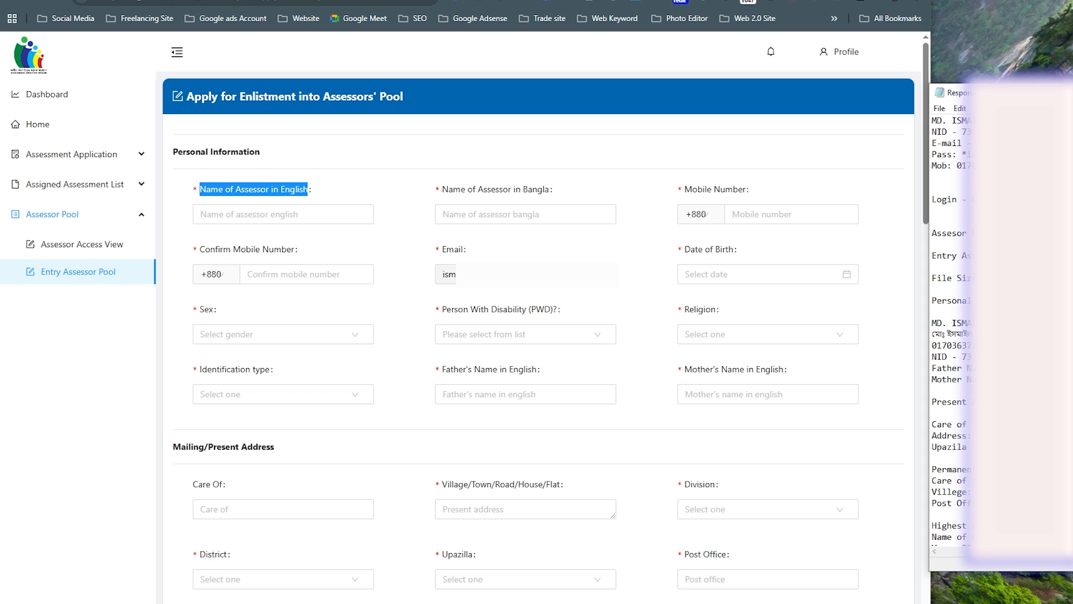
pyautogui.moveTo(932, 120); pyautogui.dragTo(962, 165)
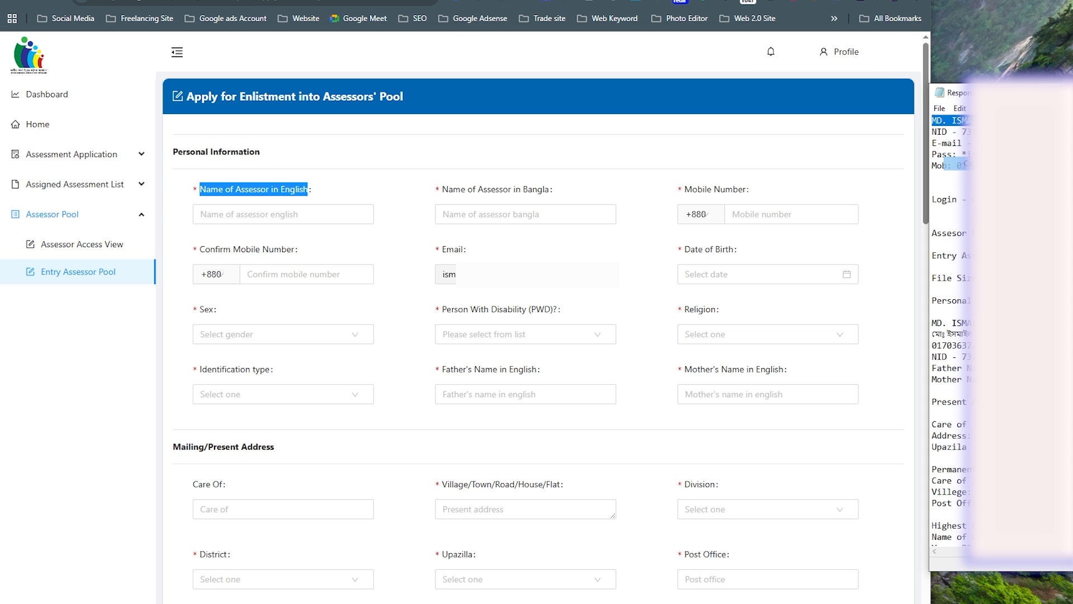
pyautogui.click(309, 214)
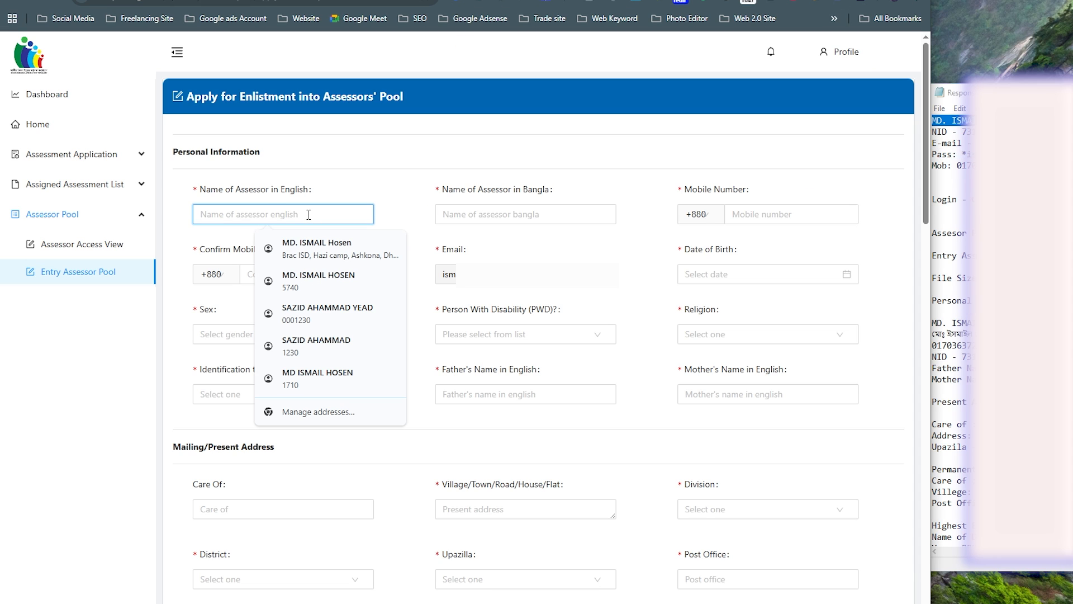
# Step: Copy the assessor's Bangla name from the notes into the Bangla name field
pyautogui.click(483, 214)
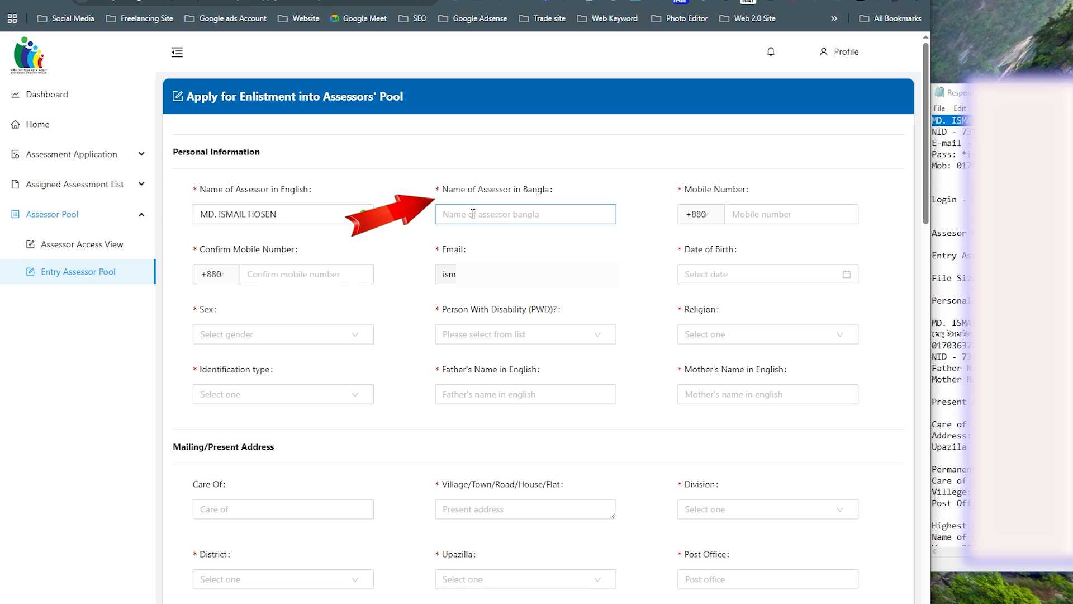
pyautogui.click(999, 334)
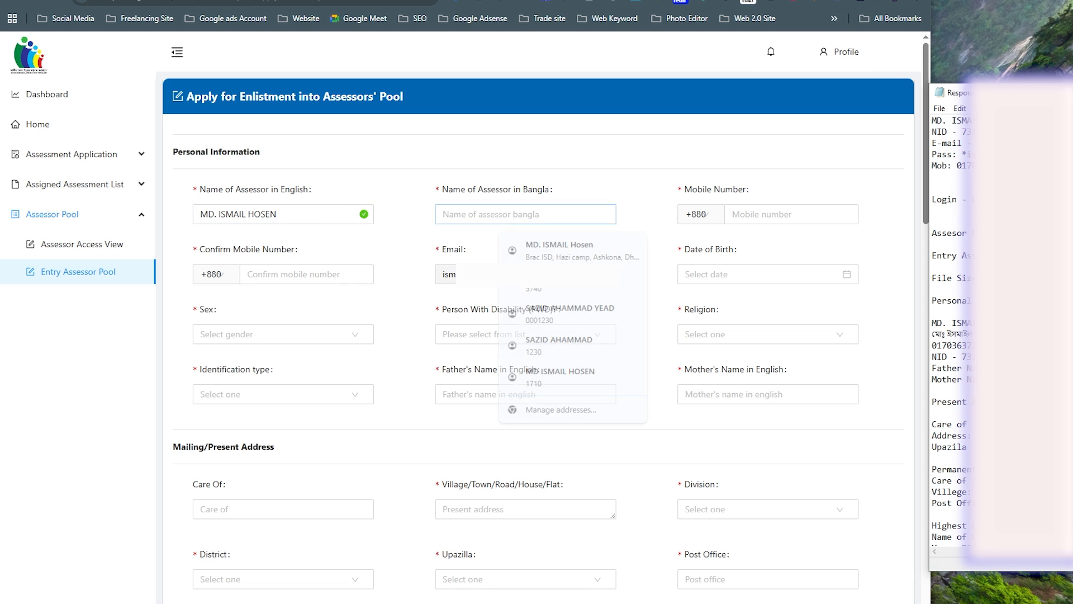
pyautogui.moveTo(999, 335); pyautogui.dragTo(932, 334)
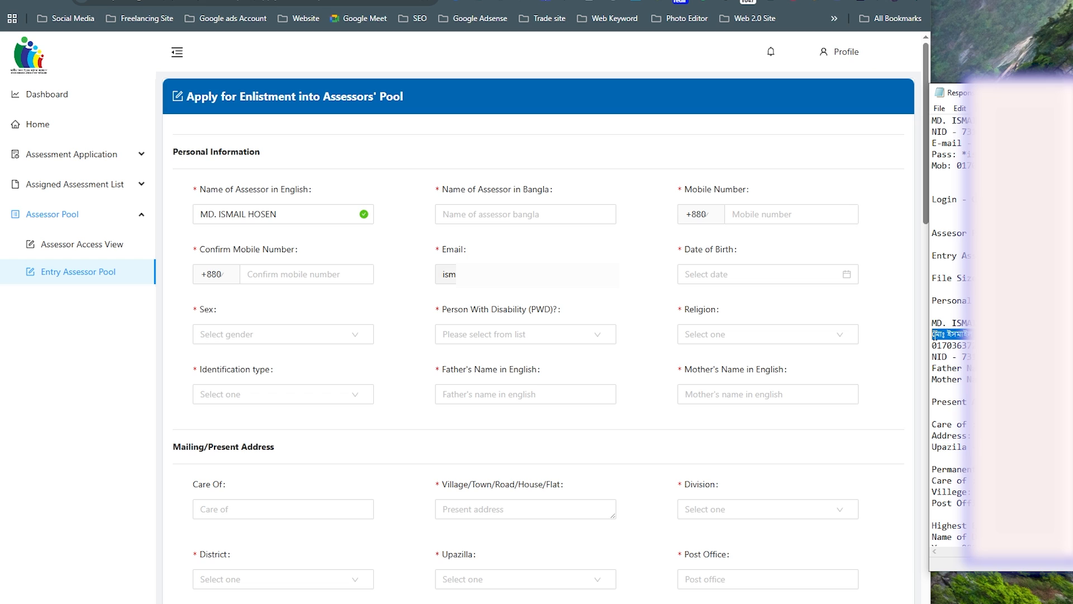
pyautogui.rightClick(943, 334)
pyautogui.click(964, 372)
pyautogui.click(506, 214)
pyautogui.hotkey('ctrl', 'v')
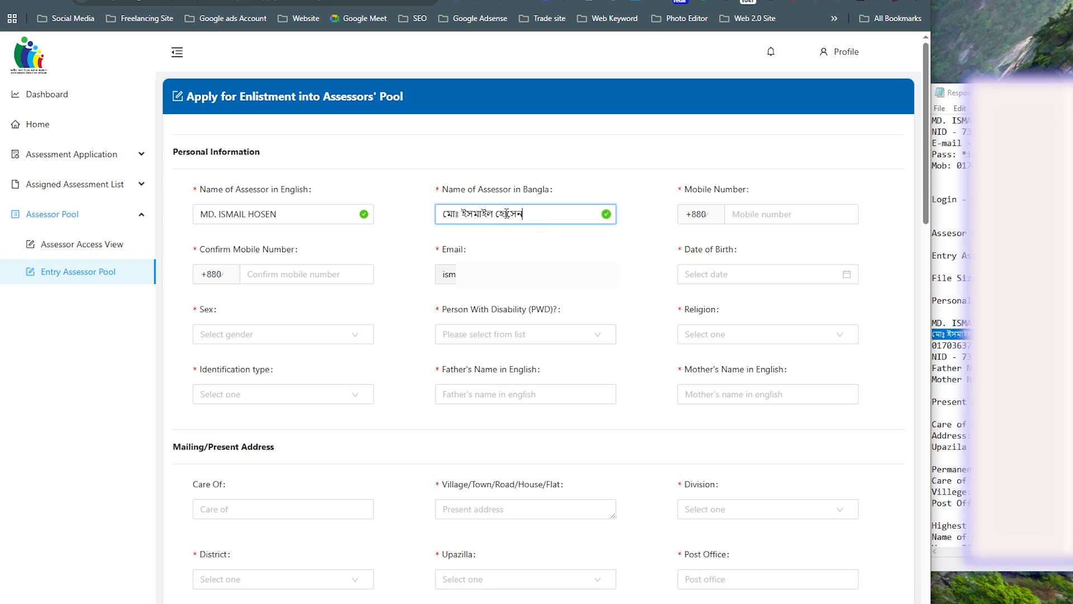
# Step: Paste the assessor's mobile number into Mobile Number and Confirm Mobile Number
pyautogui.click(777, 214)
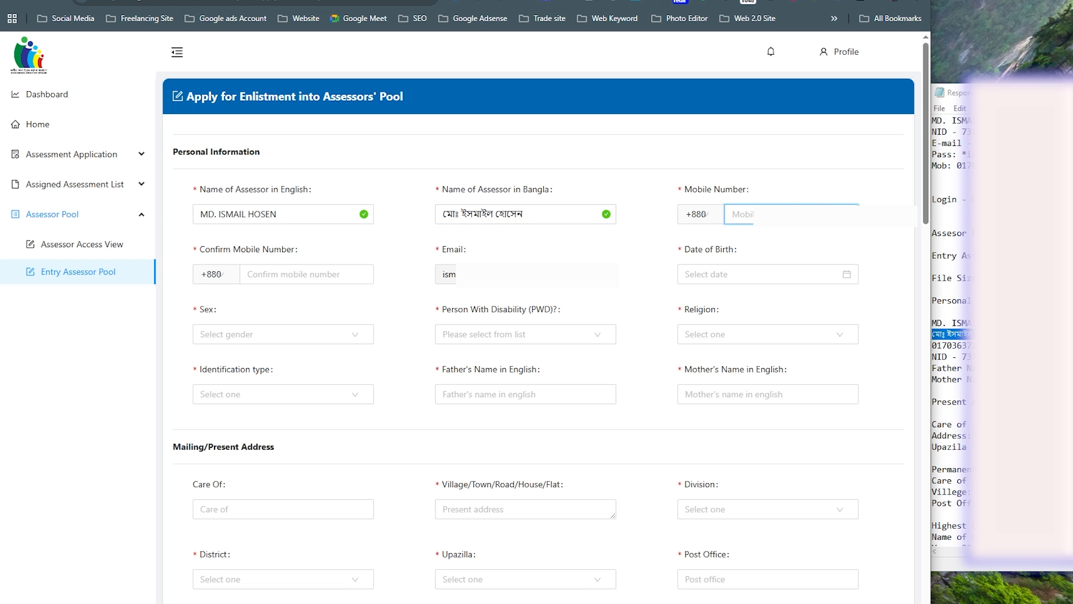
pyautogui.moveTo(1012, 165); pyautogui.dragTo(964, 163)
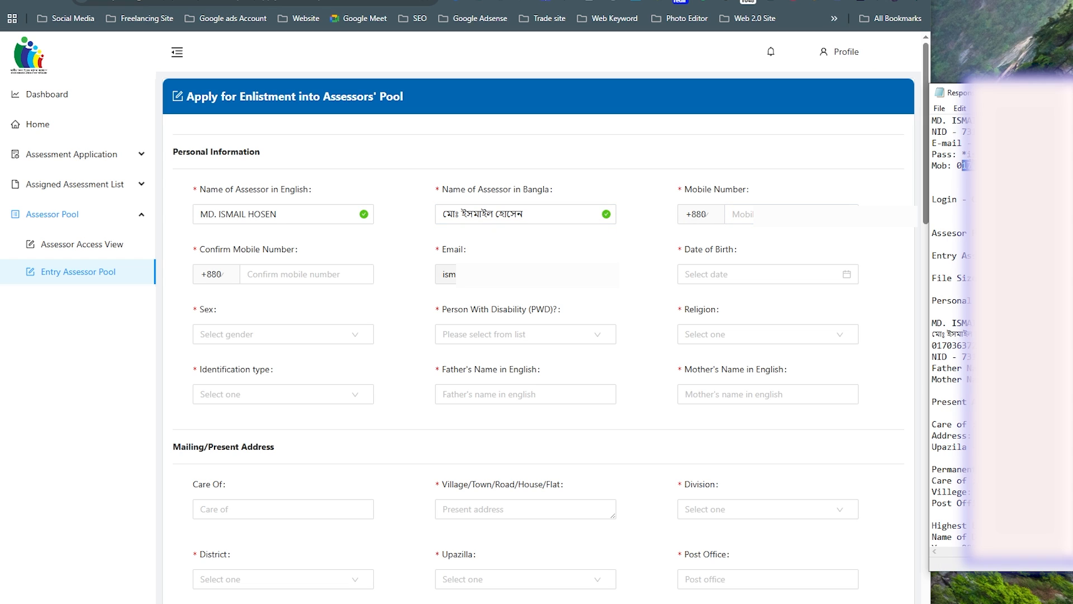
pyautogui.hotkey('alt', 'Tab')
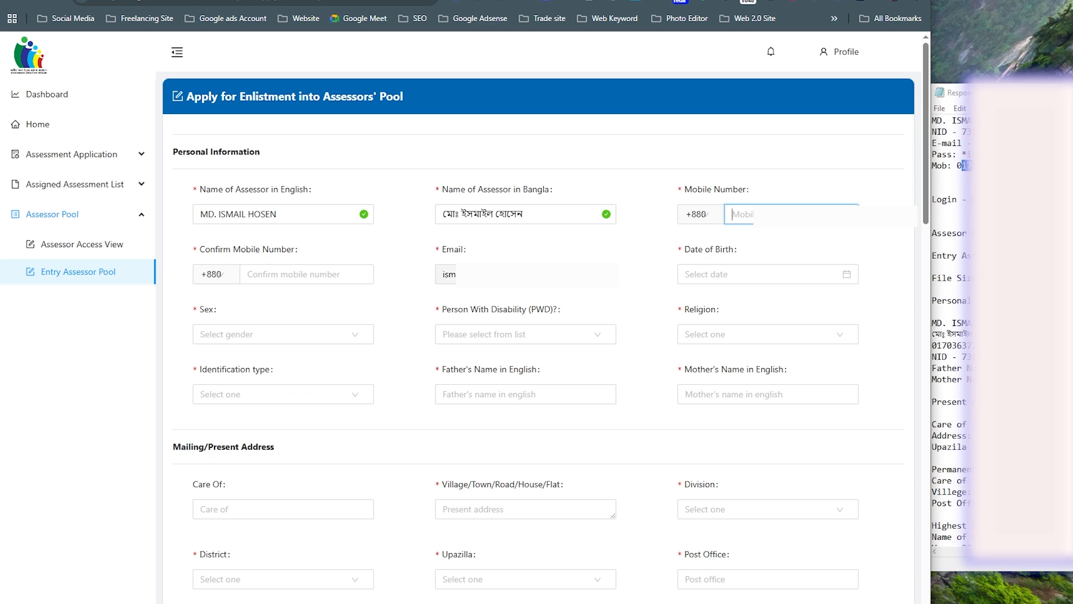
pyautogui.hotkey('ctrl', 'v')
pyautogui.click(316, 271)
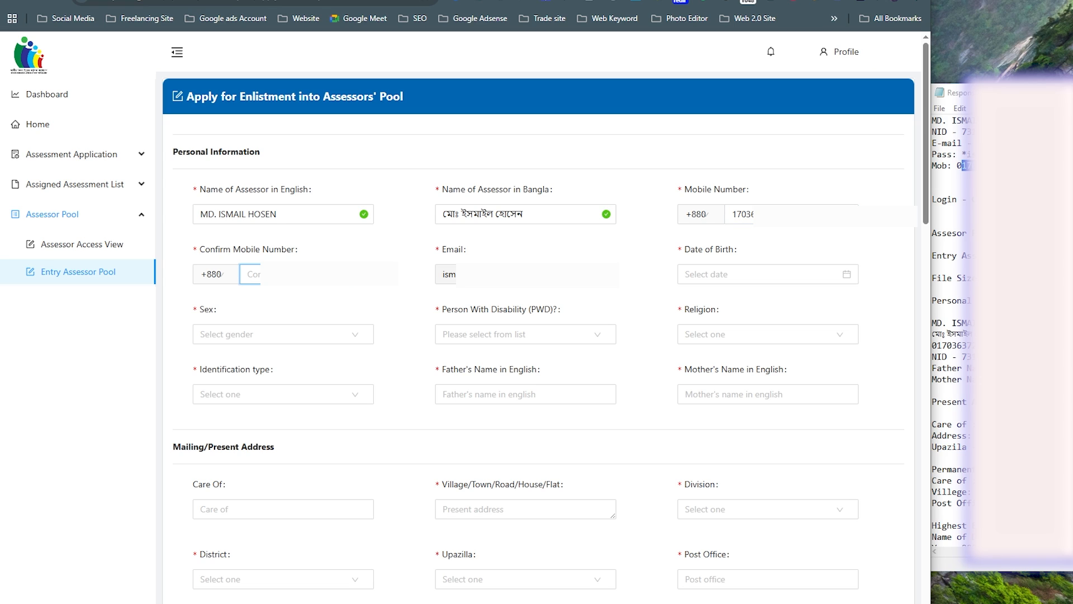
pyautogui.hotkey('ctrl', 'v')
pyautogui.click(447, 273)
pyautogui.click(711, 274)
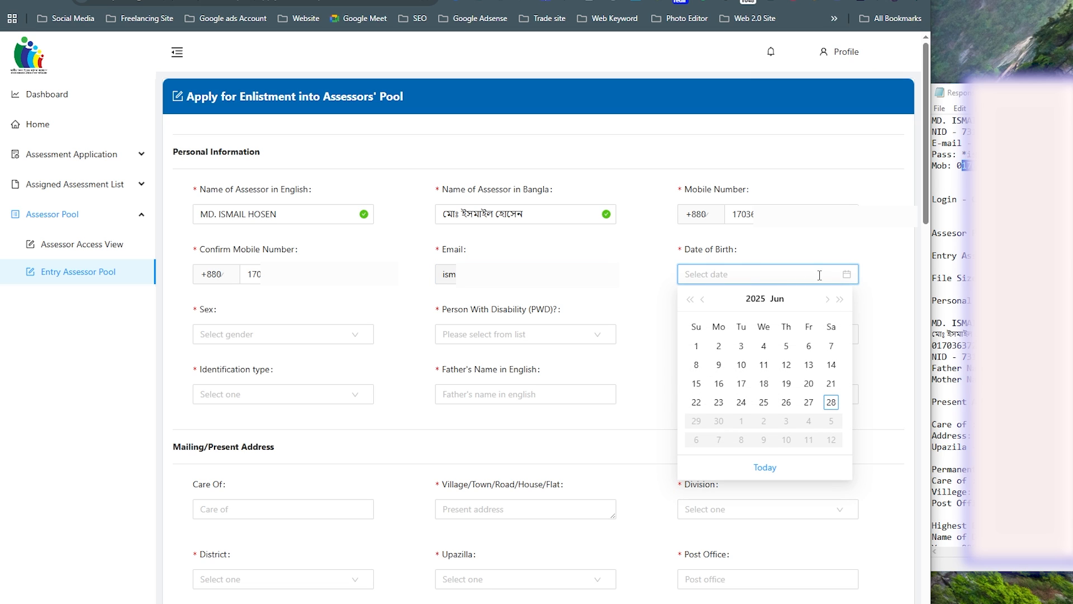
pyautogui.click(760, 298)
pyautogui.click(765, 298)
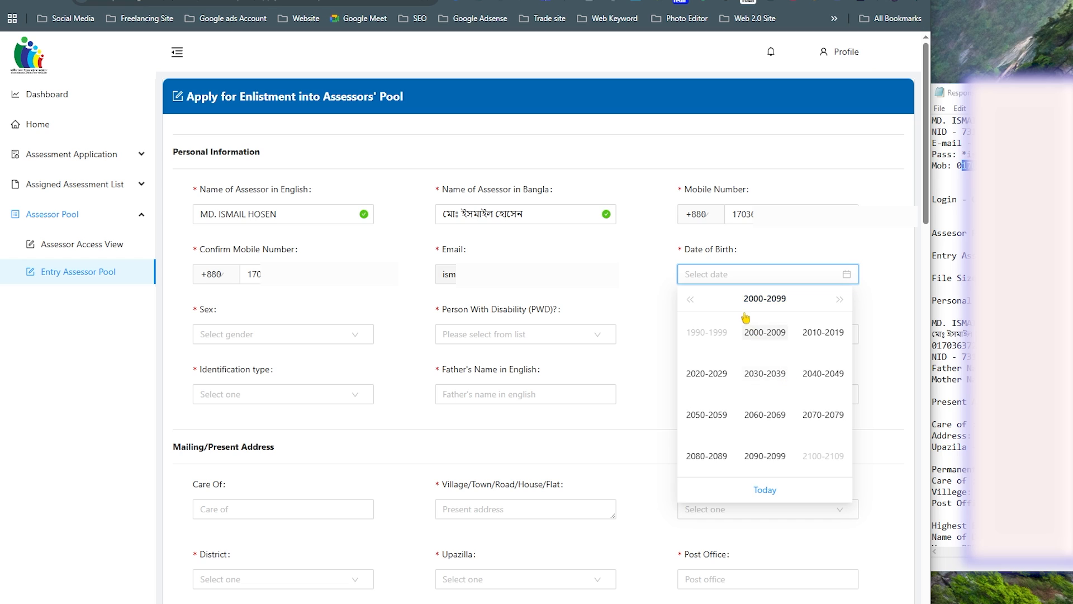
pyautogui.click(689, 302)
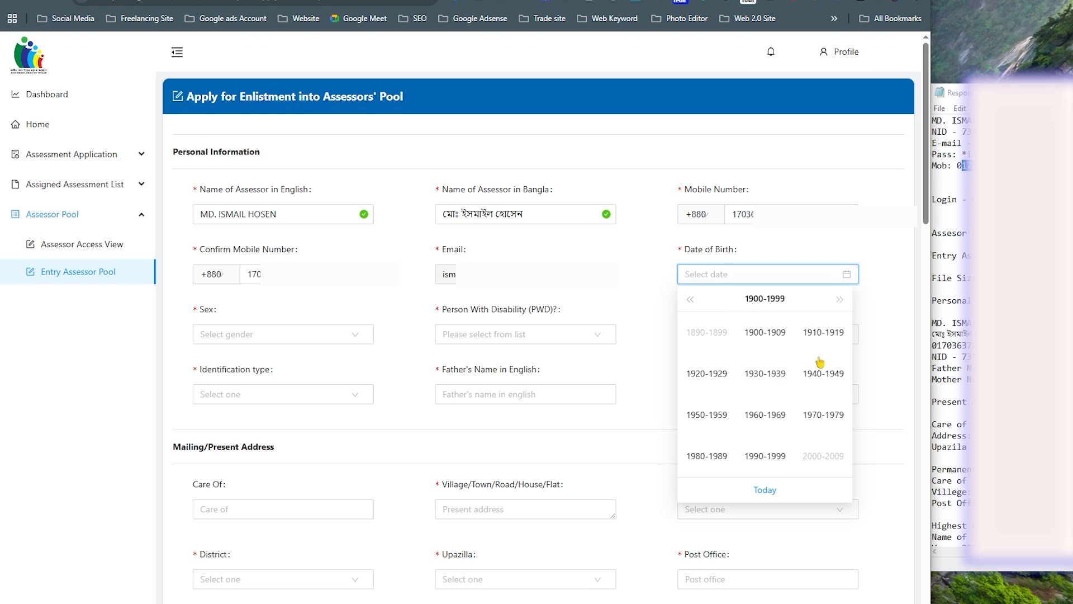
pyautogui.click(780, 457)
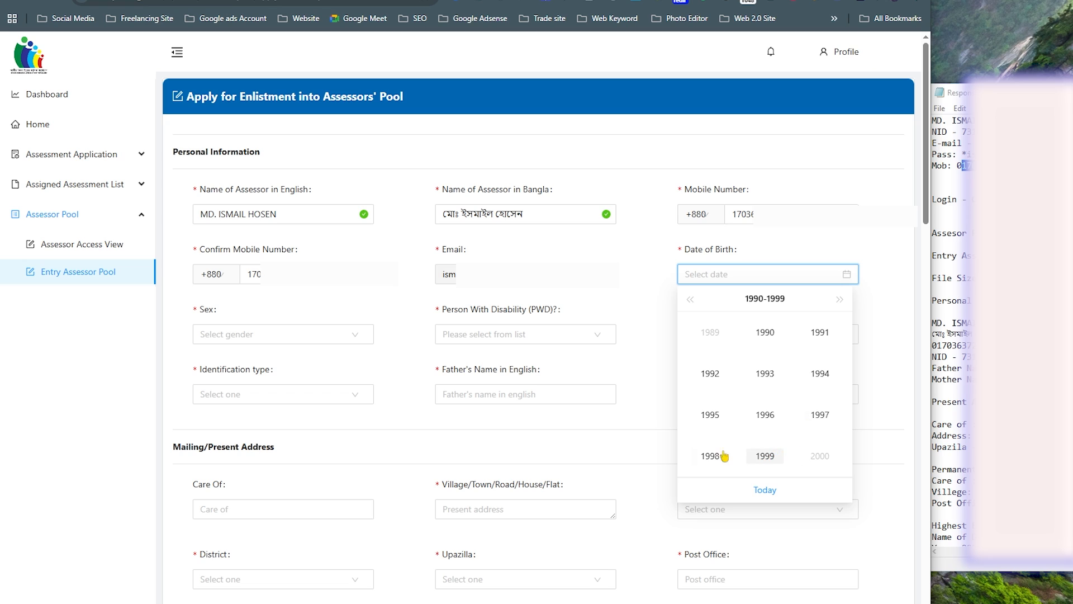
pyautogui.click(765, 414)
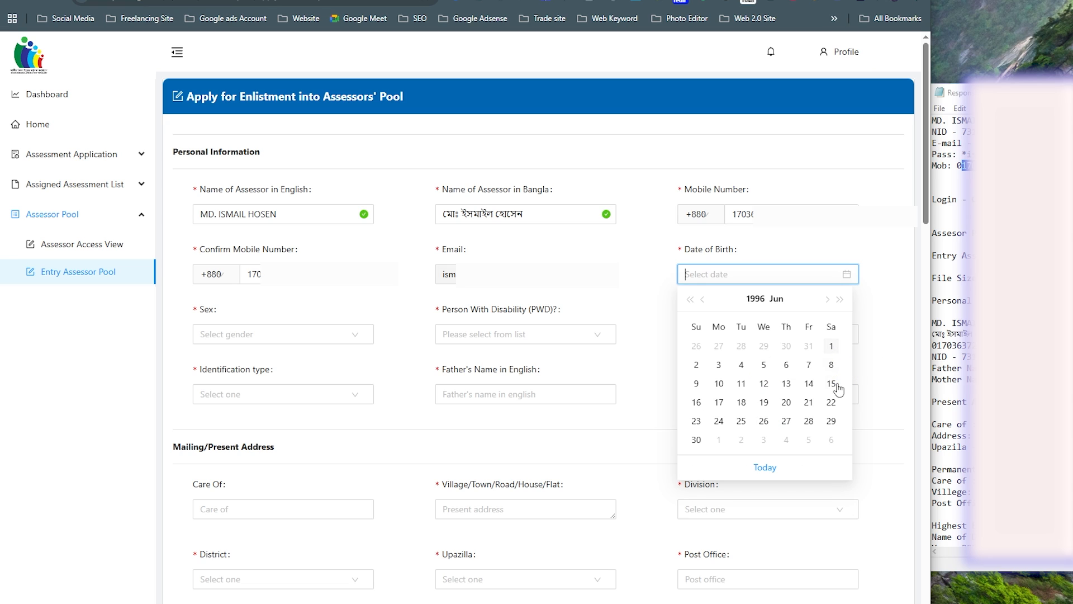
pyautogui.click(828, 300)
pyautogui.click(828, 300)
pyautogui.click(828, 300)
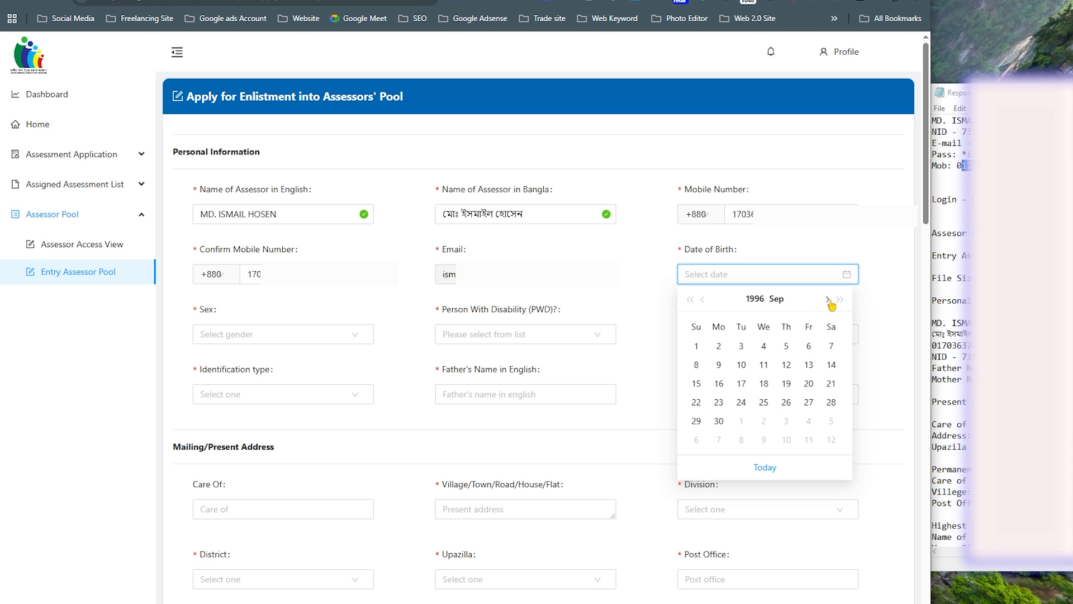
pyautogui.click(696, 345)
pyautogui.hotkey('ctrl', 'shift', 'Left')
pyautogui.hotkey('ctrl', 'shift', 'Left')
pyautogui.hotkey('ctrl', 'shift', 'Left')
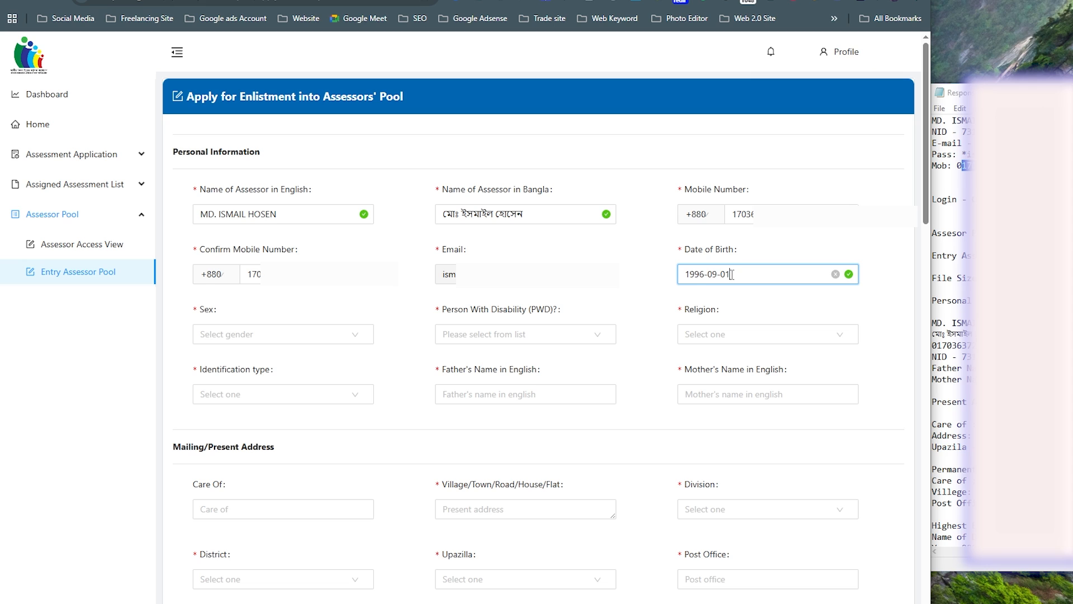
pyautogui.click(754, 274)
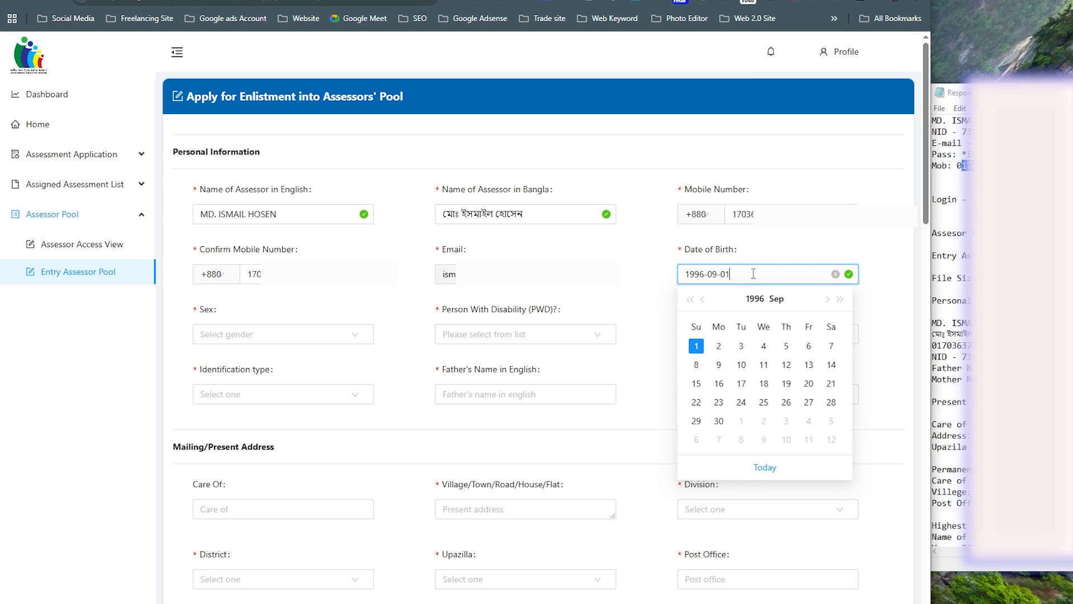
# Step: Set Sex to Male, disability (PWD) to No, and Religion to Islam
pyautogui.click(327, 335)
pyautogui.click(251, 363)
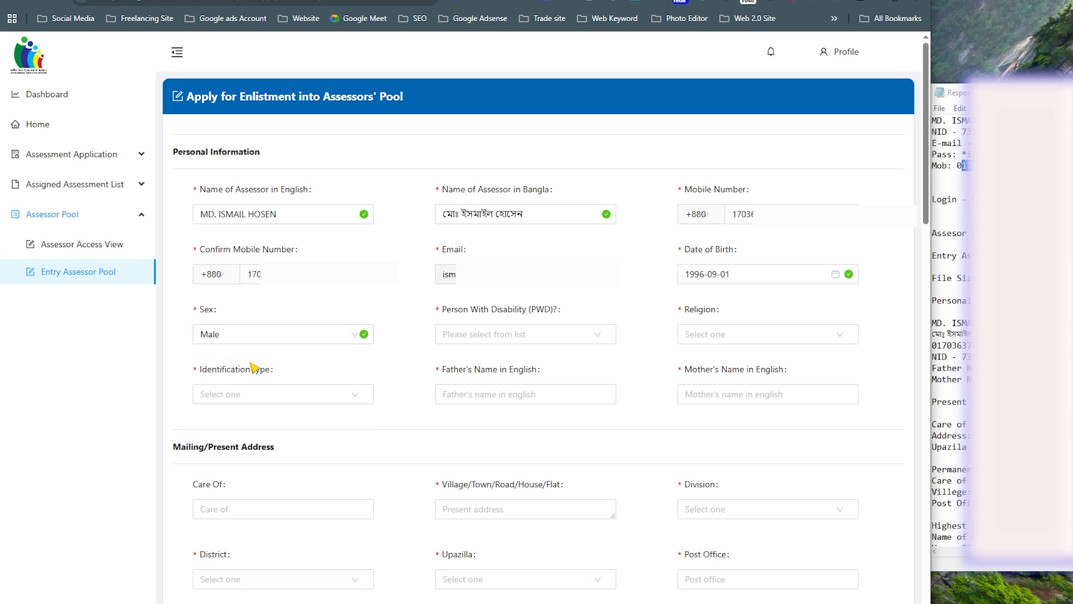
pyautogui.click(512, 334)
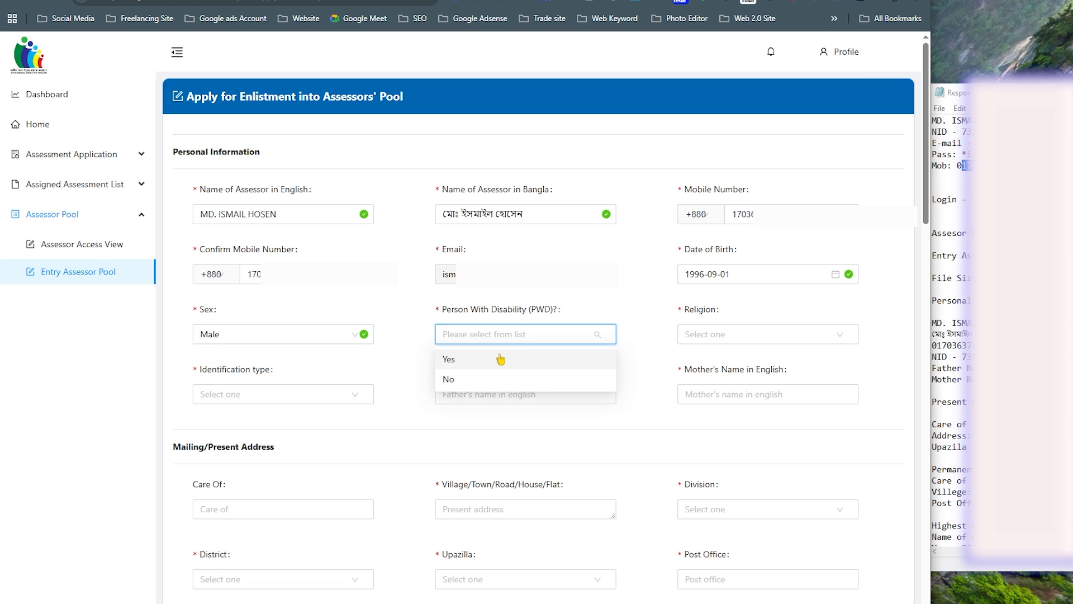
pyautogui.moveTo(442, 309); pyautogui.dragTo(559, 316)
pyautogui.click(548, 341)
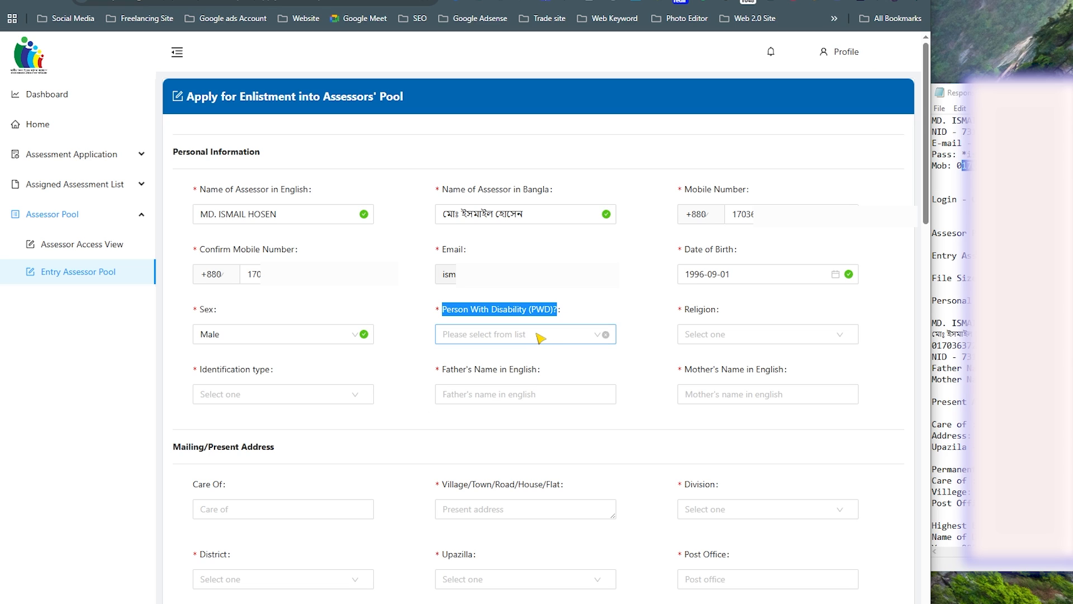
pyautogui.click(540, 337)
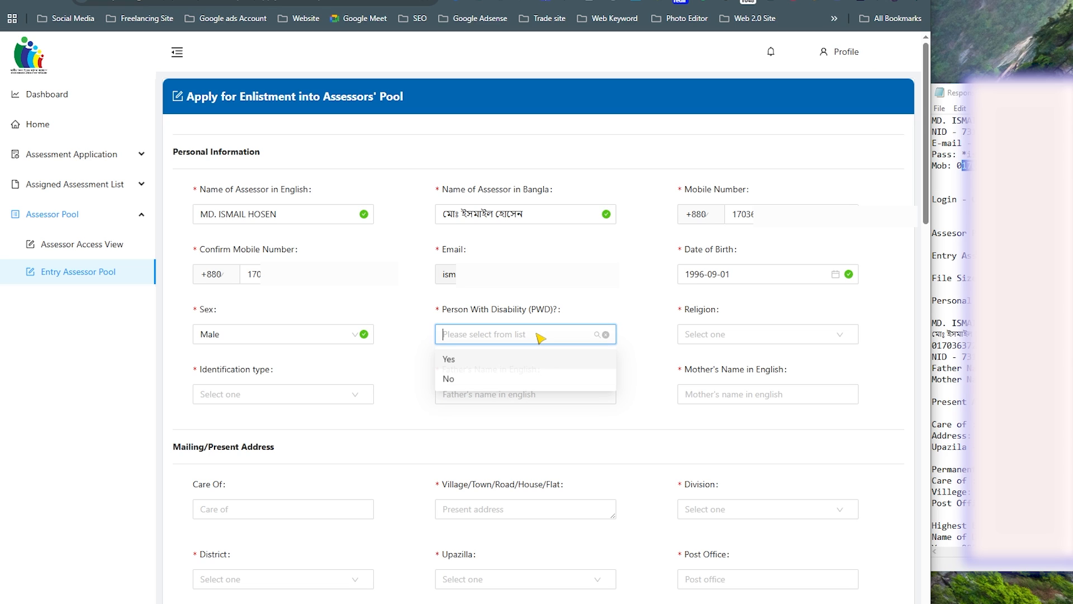
pyautogui.click(496, 361)
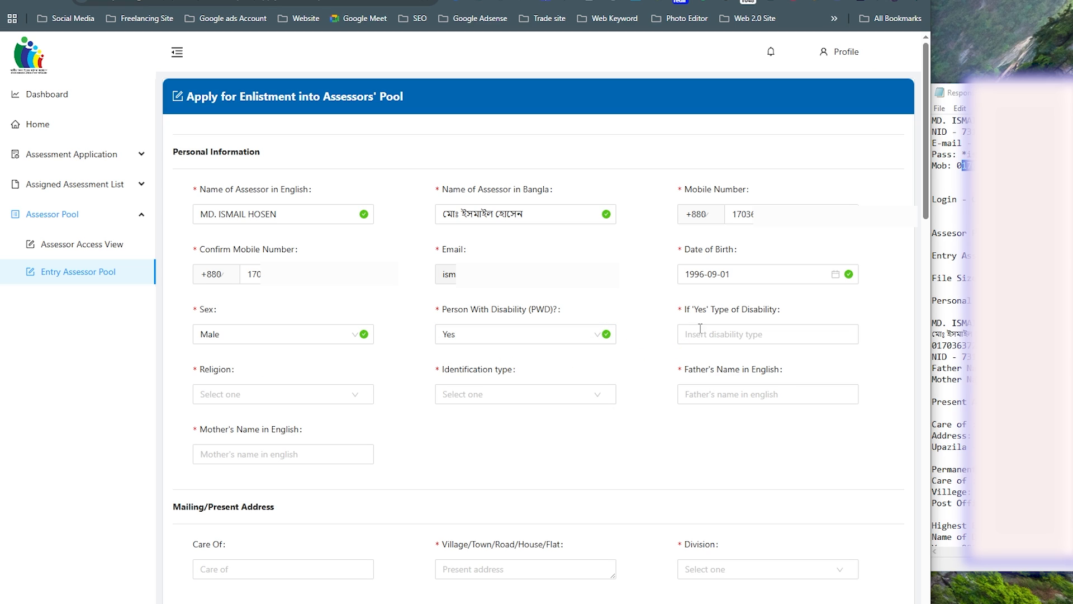
pyautogui.moveTo(692, 314); pyautogui.dragTo(787, 315)
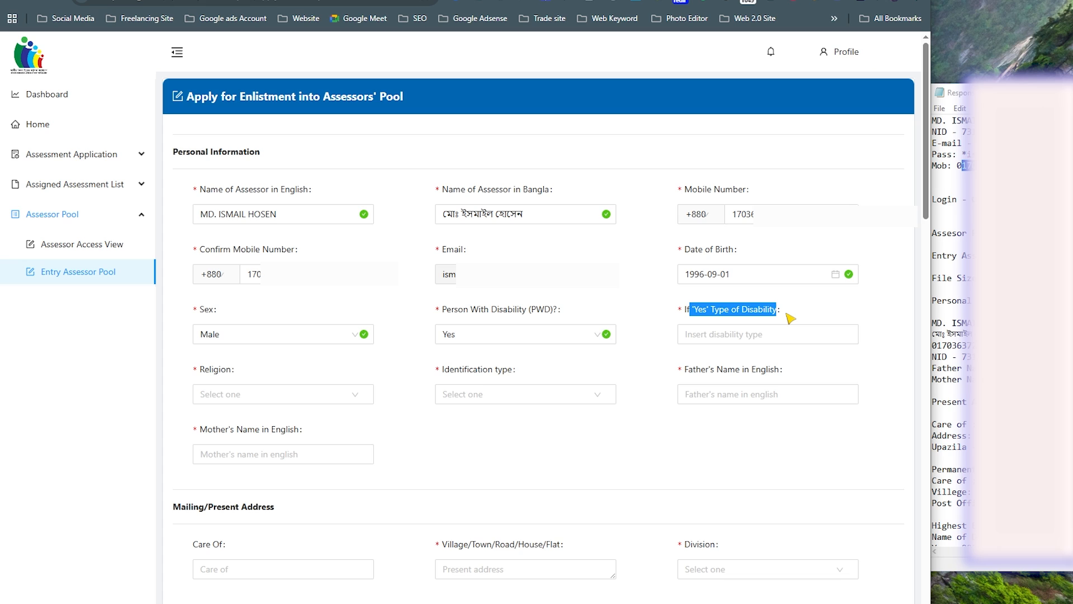
pyautogui.click(790, 318)
pyautogui.click(538, 332)
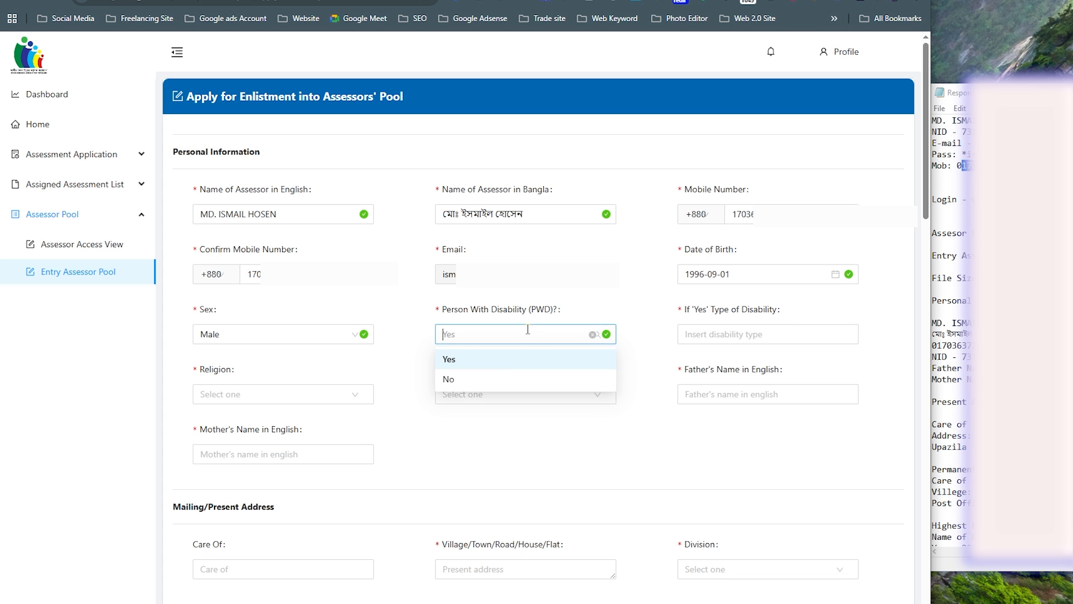
pyautogui.click(483, 380)
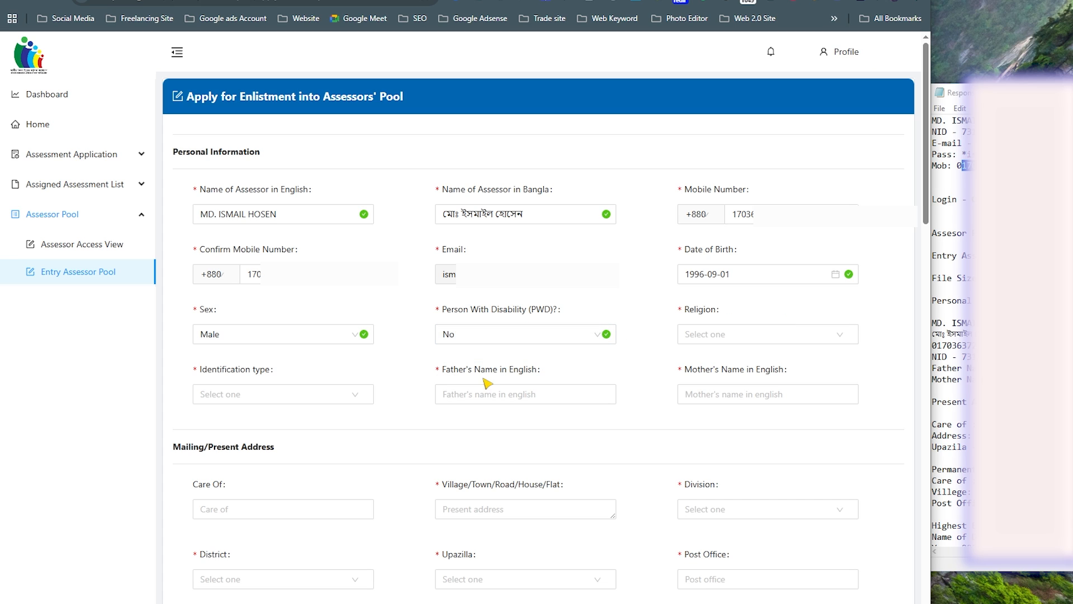
pyautogui.click(721, 335)
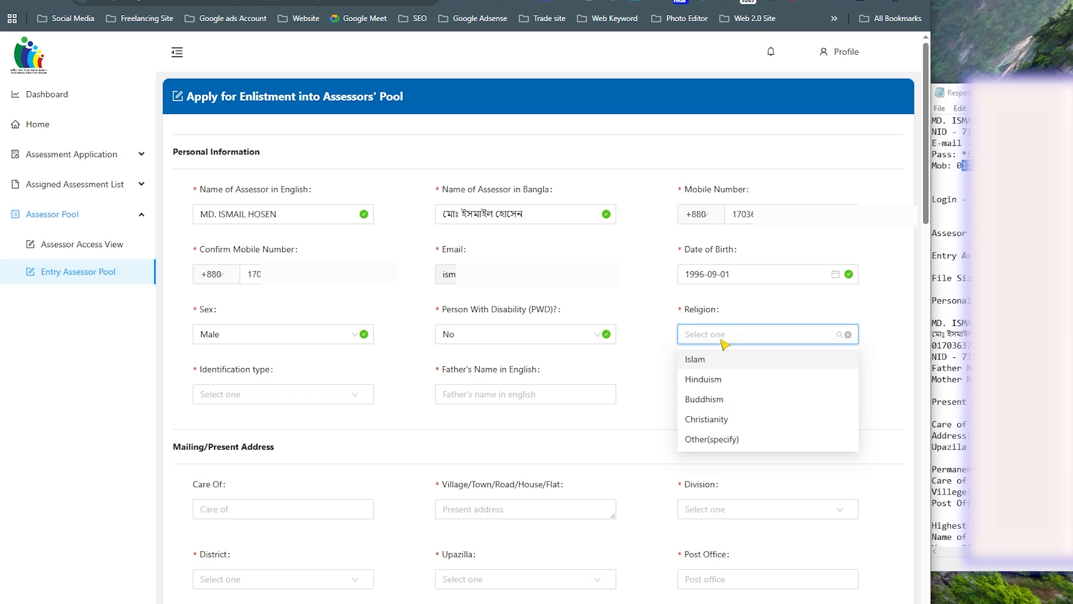
pyautogui.click(724, 361)
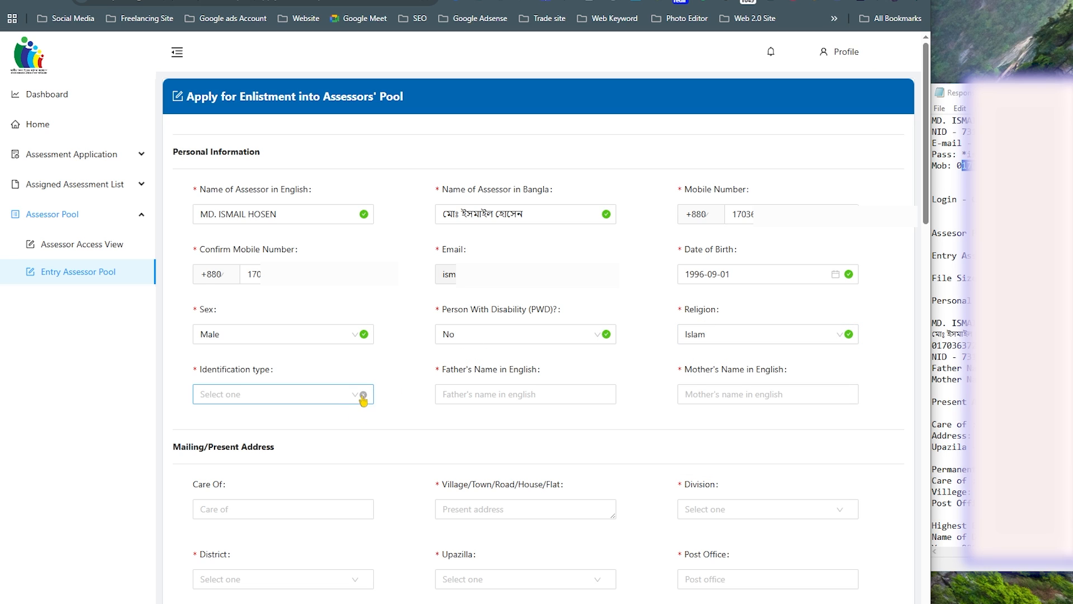
# Step: Choose National ID as identification type and paste the applicant's NID number
pyautogui.click(344, 395)
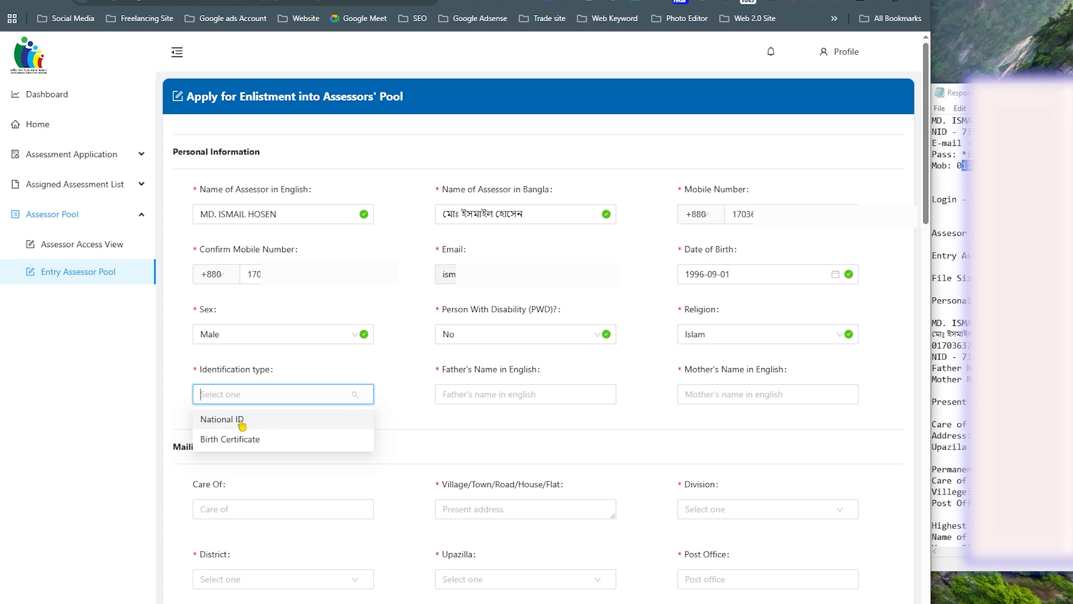
pyautogui.moveTo(202, 376); pyautogui.dragTo(274, 378)
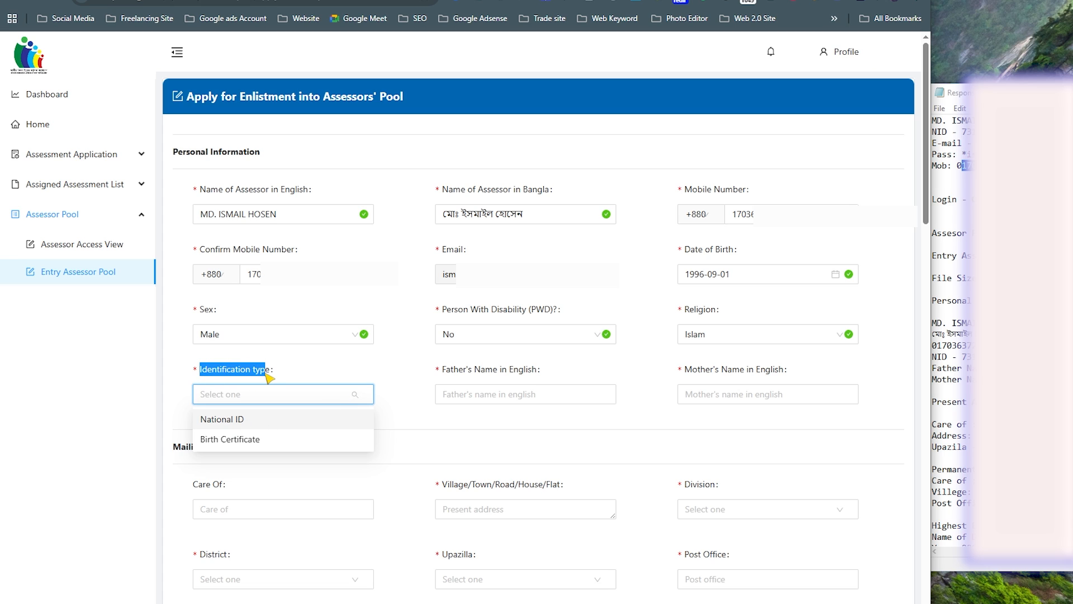
pyautogui.click(248, 400)
pyautogui.click(239, 421)
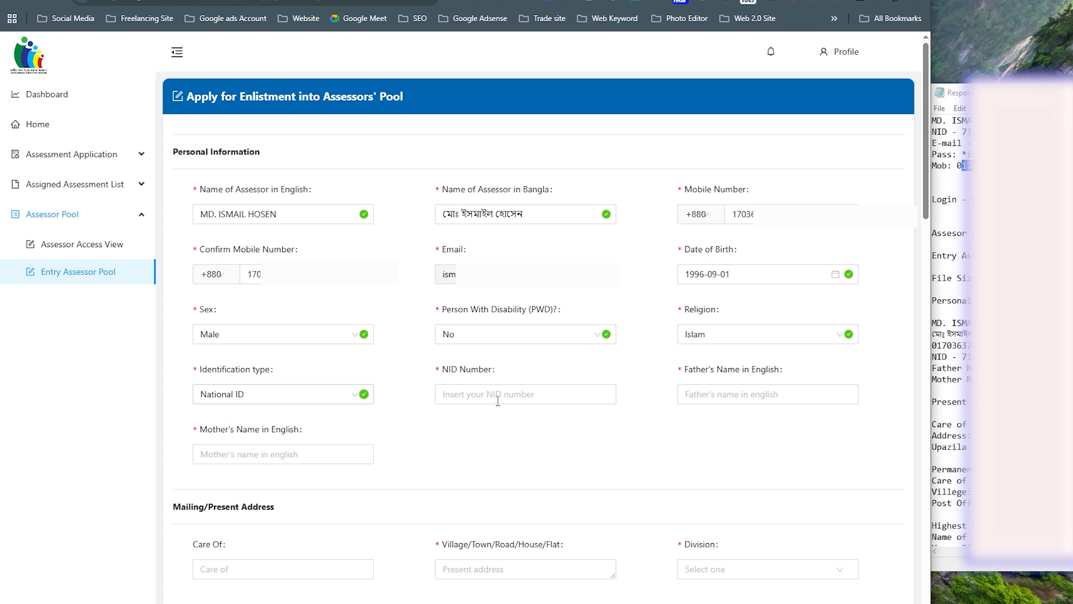
pyautogui.click(500, 397)
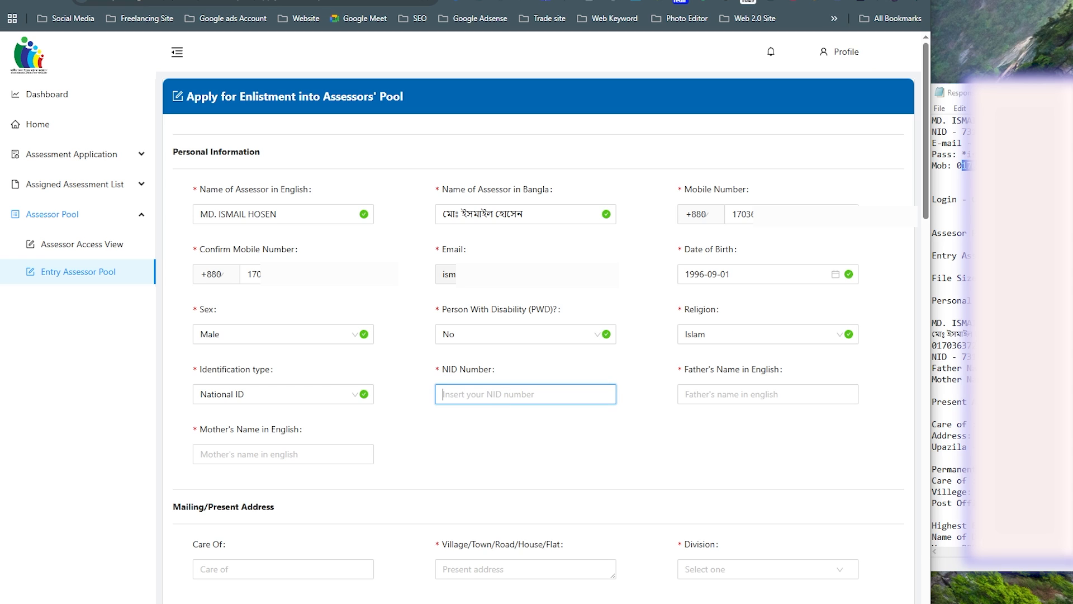
pyautogui.moveTo(972, 131); pyautogui.dragTo(962, 133)
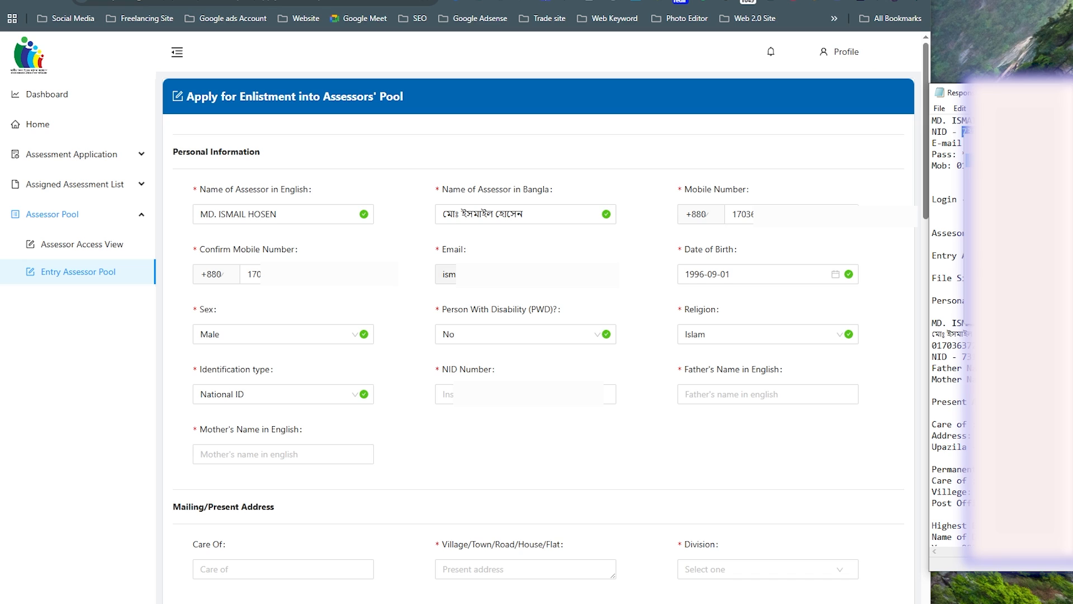
pyautogui.click(609, 394)
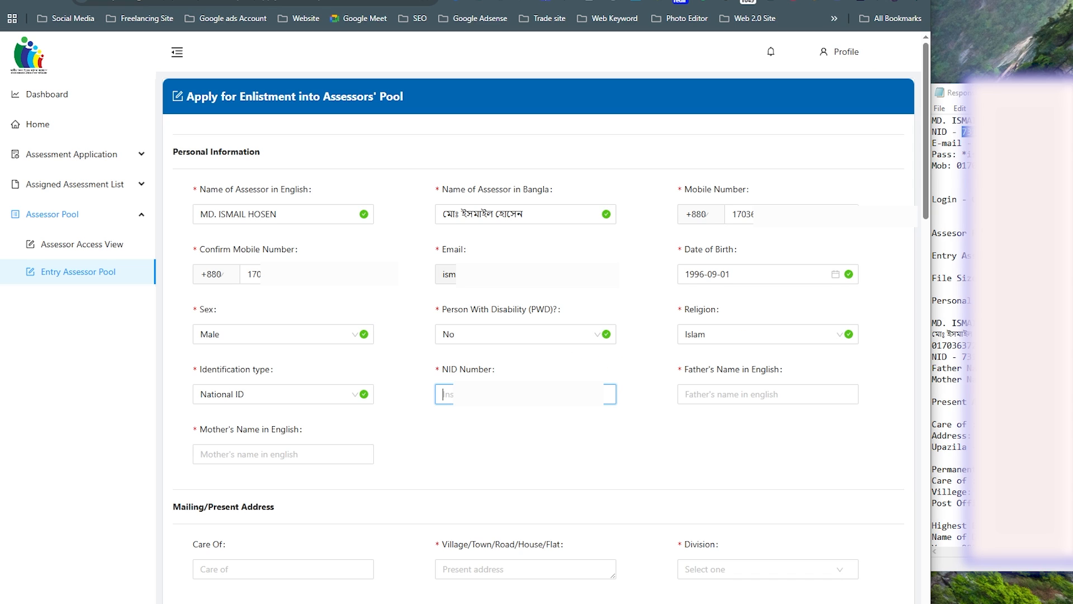
pyautogui.hotkey('ctrl', 'v')
# Step: Paste the father's and mother's names into their English name fields
pyautogui.click(713, 398)
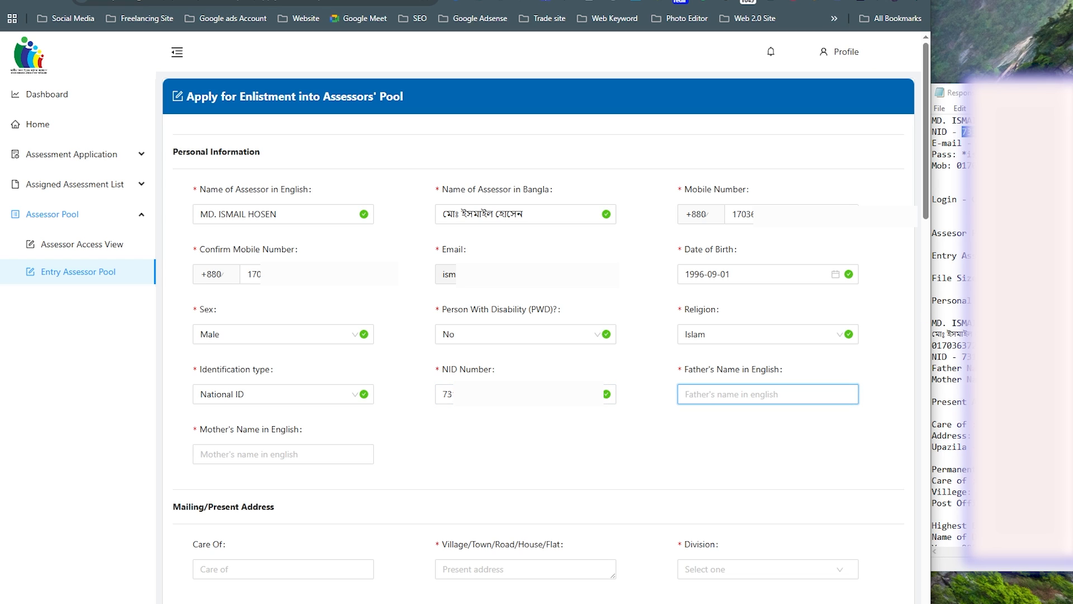
pyautogui.click(966, 132)
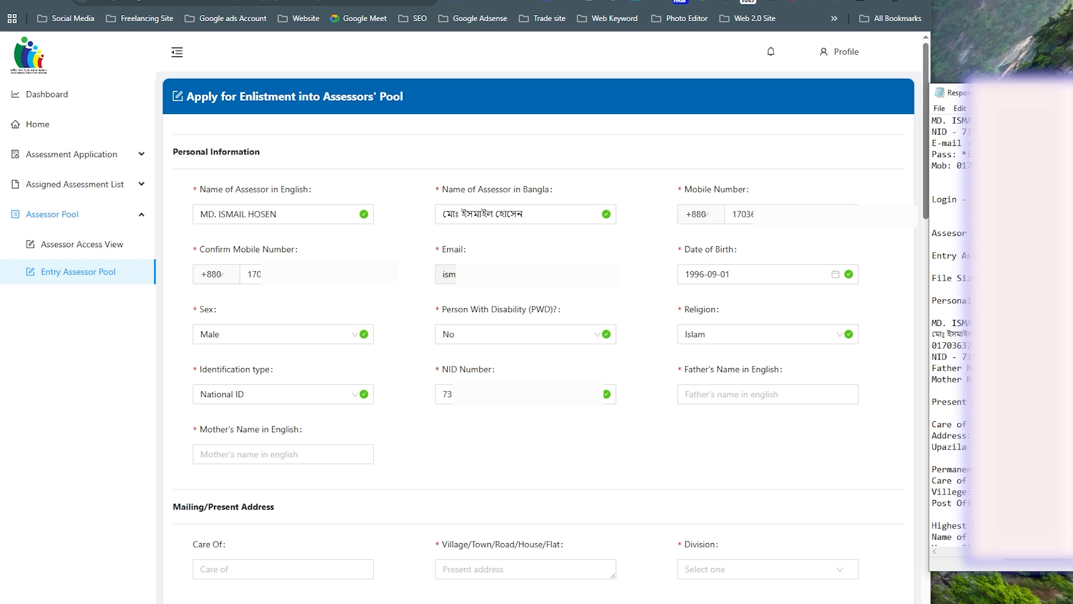
pyautogui.click(763, 393)
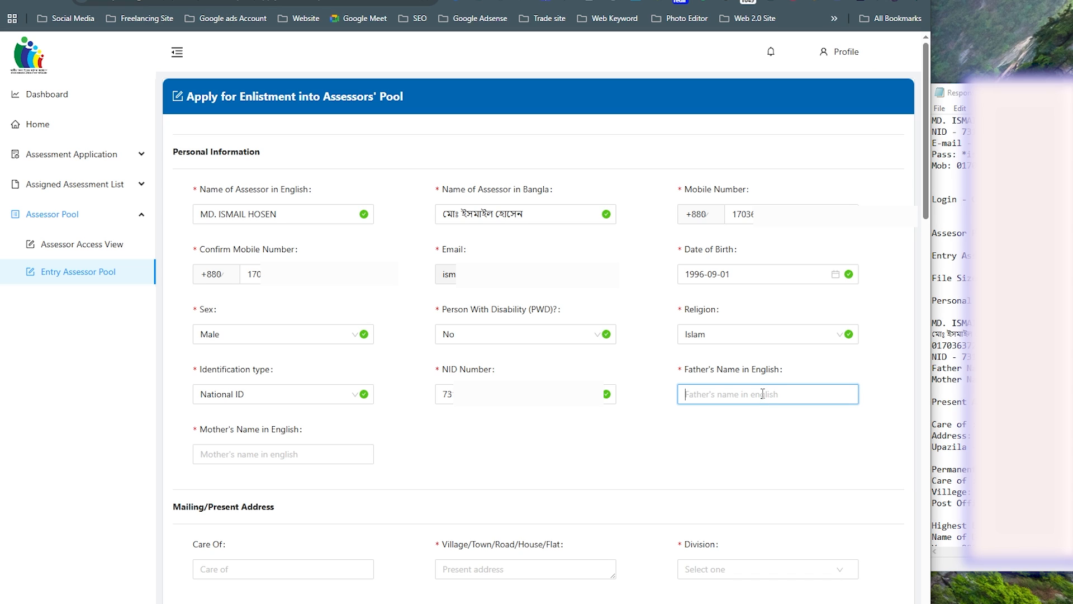
pyautogui.moveTo(748, 393); pyautogui.dragTo(687, 393)
pyautogui.hotkey('ctrl', 'c')
pyautogui.click(715, 393)
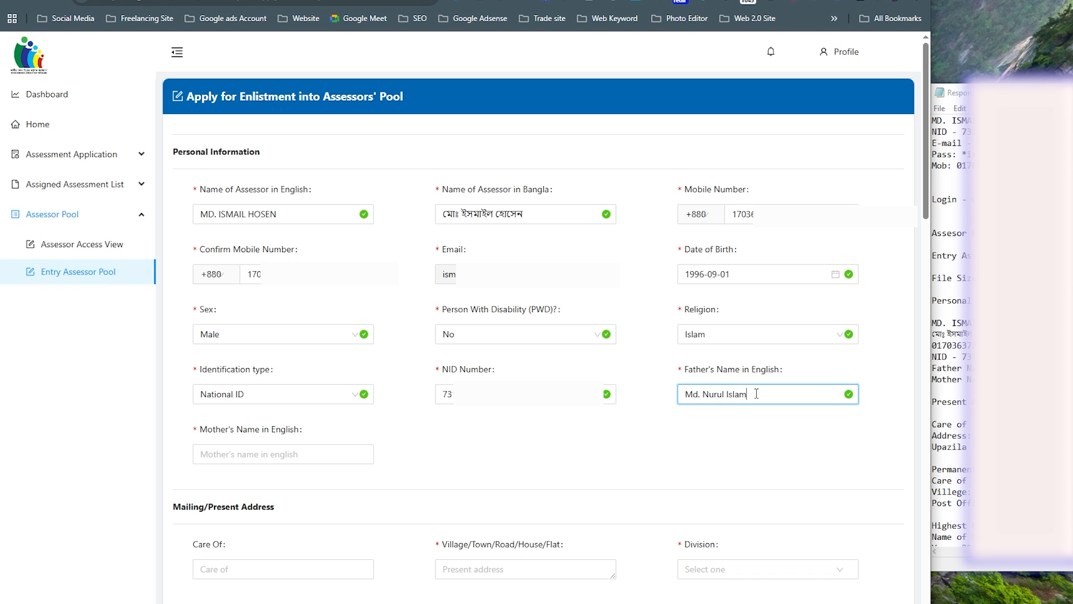
pyautogui.click(302, 458)
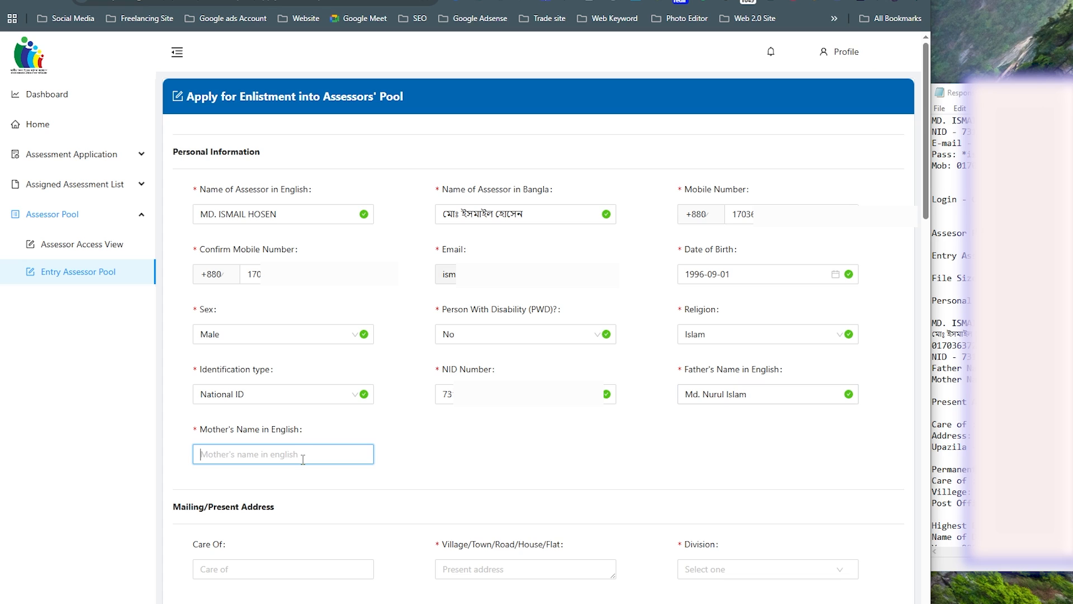
pyautogui.hotkey('alt', 'Tab')
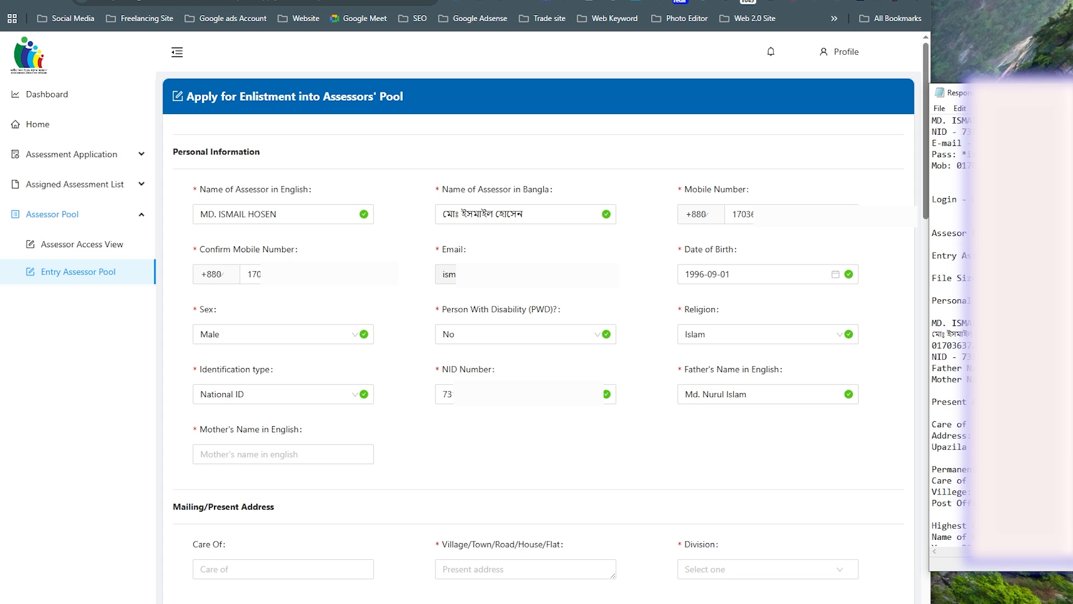
pyautogui.click(334, 459)
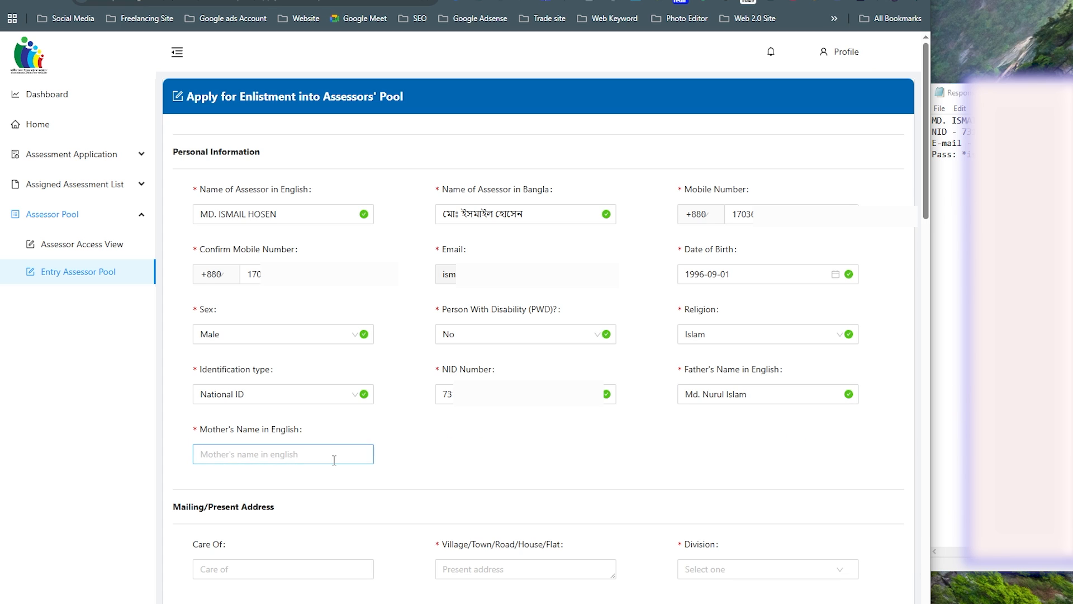
# Step: Paste the father's name into the mailing address's Care Of field
pyautogui.scroll(-4, 334, 459)
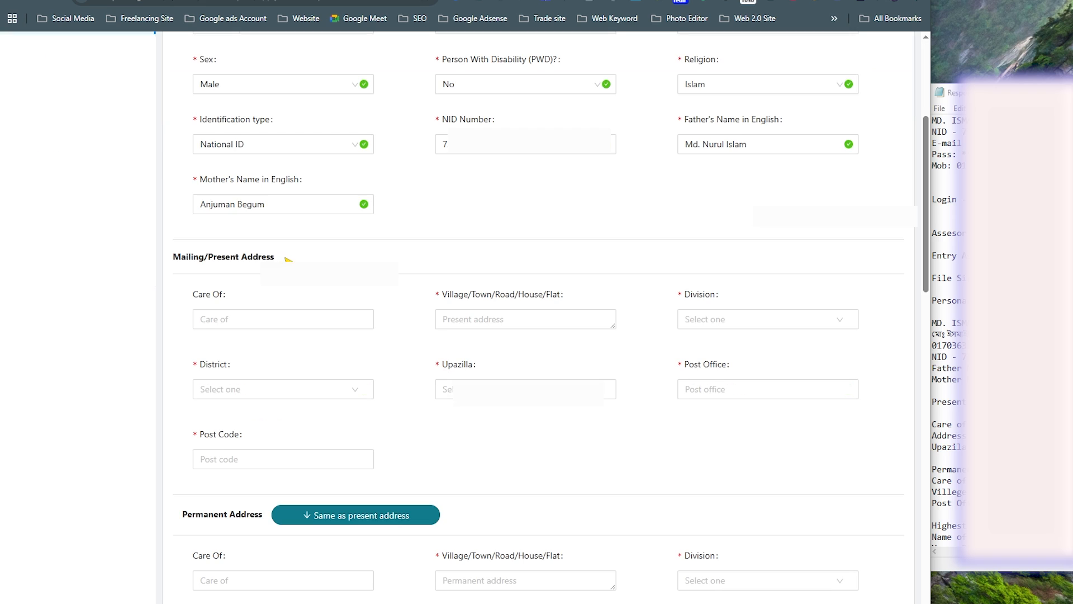
pyautogui.moveTo(274, 257); pyautogui.dragTo(180, 263)
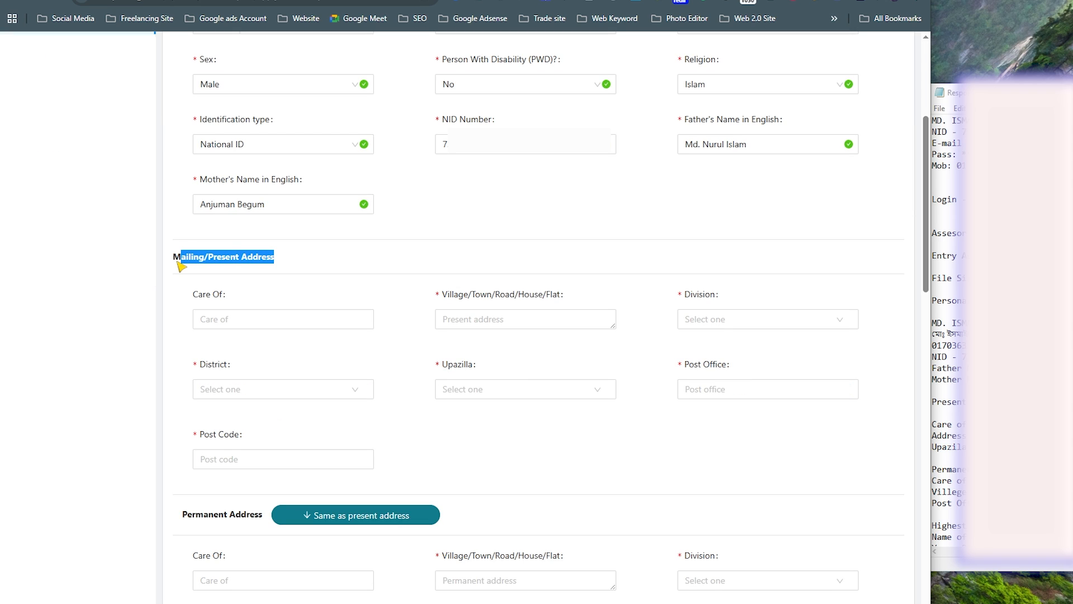
pyautogui.click(334, 267)
pyautogui.click(288, 319)
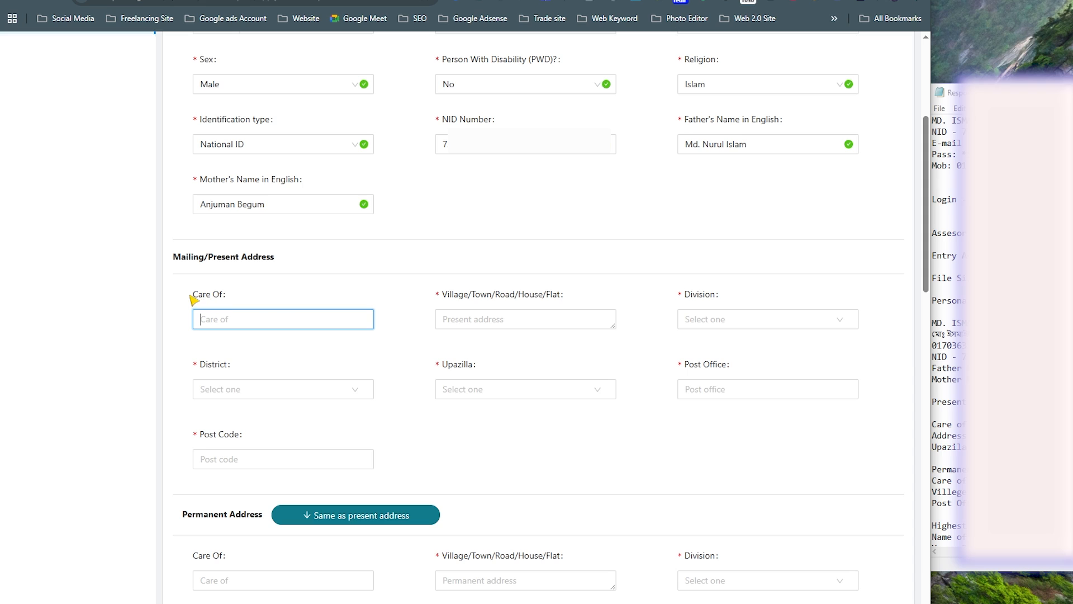
pyautogui.moveTo(191, 295); pyautogui.dragTo(240, 297)
pyautogui.click(277, 295)
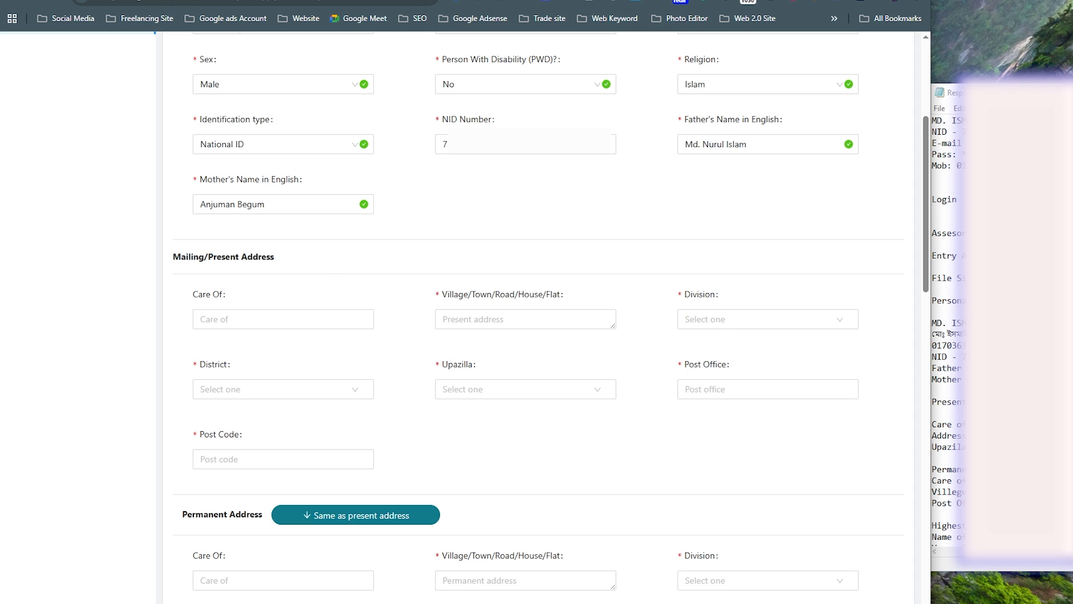
pyautogui.moveTo(930, 336); pyautogui.dragTo(929, 335)
pyautogui.scroll(-2, 947, 335)
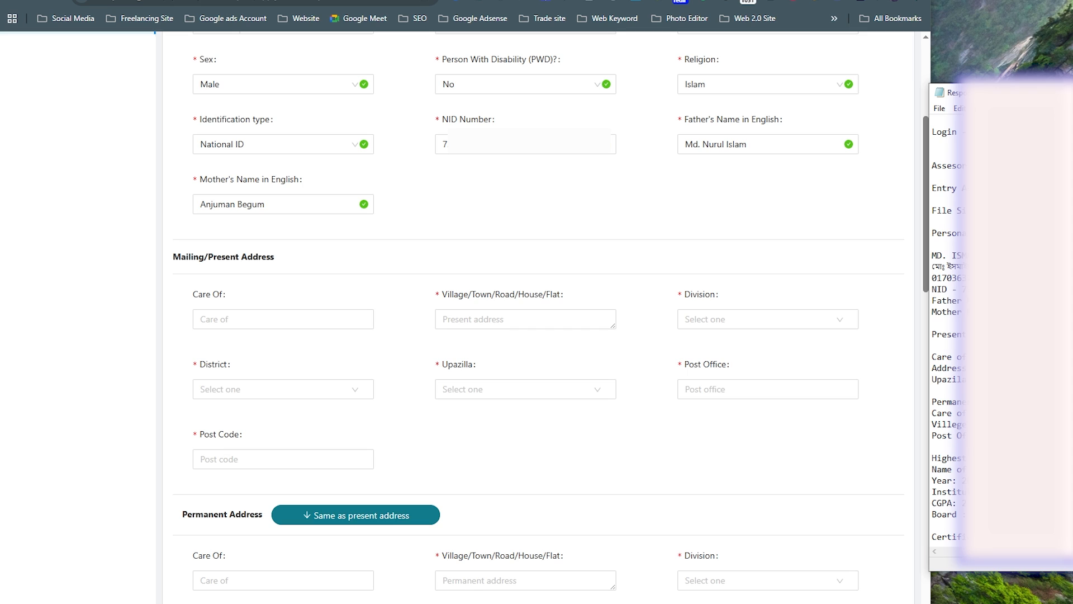
pyautogui.click(304, 319)
pyautogui.hotkey('ctrl', 'v')
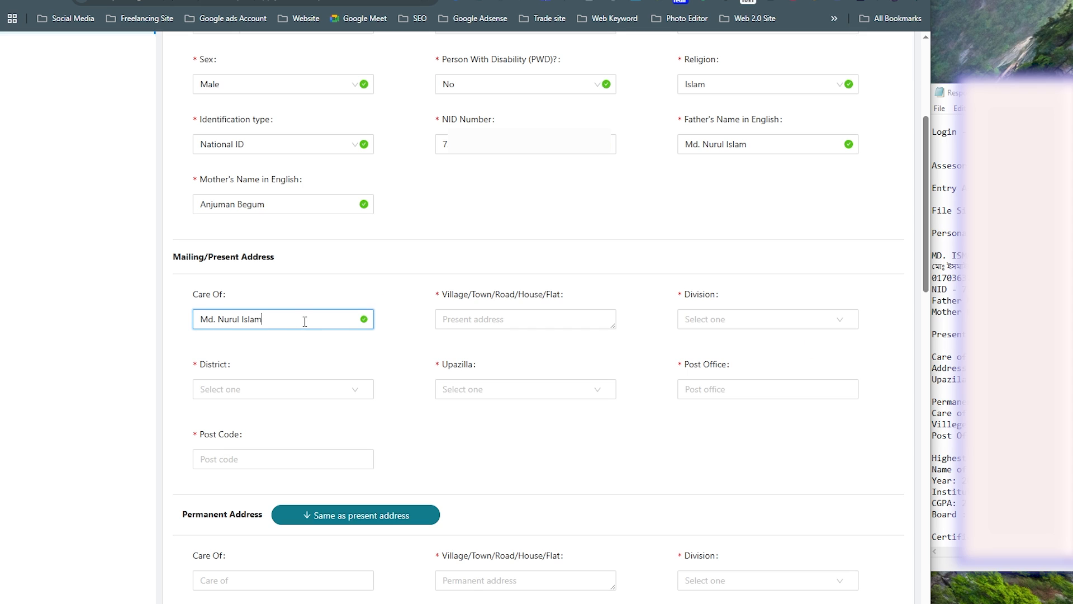
# Step: Paste the present address from the notes into Village/Town/Road/House/Flat
pyautogui.click(454, 316)
pyautogui.moveTo(442, 294); pyautogui.dragTo(564, 298)
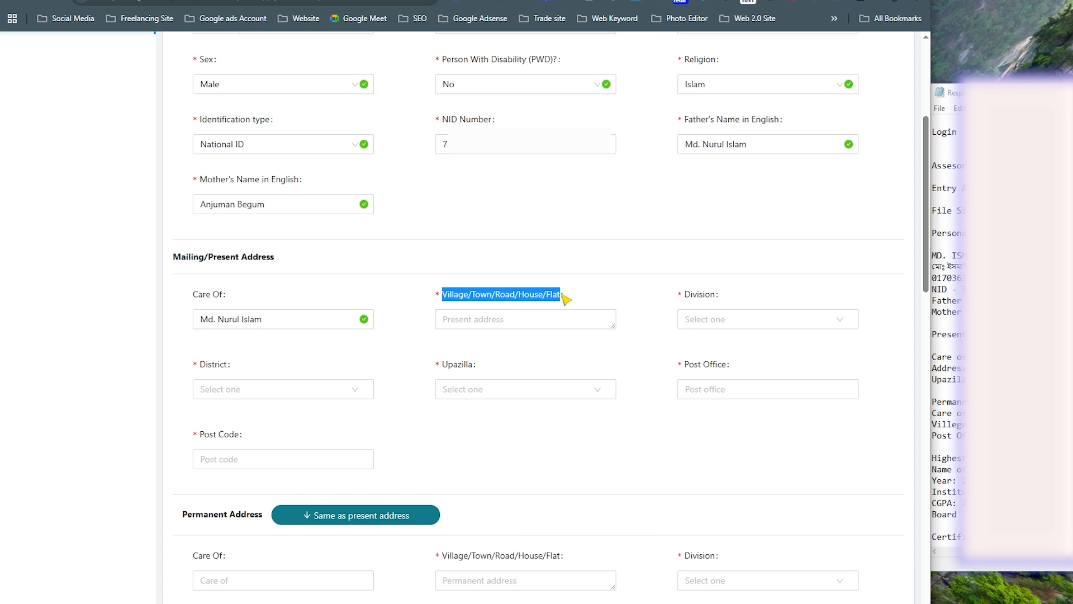
pyautogui.click(628, 295)
pyautogui.click(1000, 364)
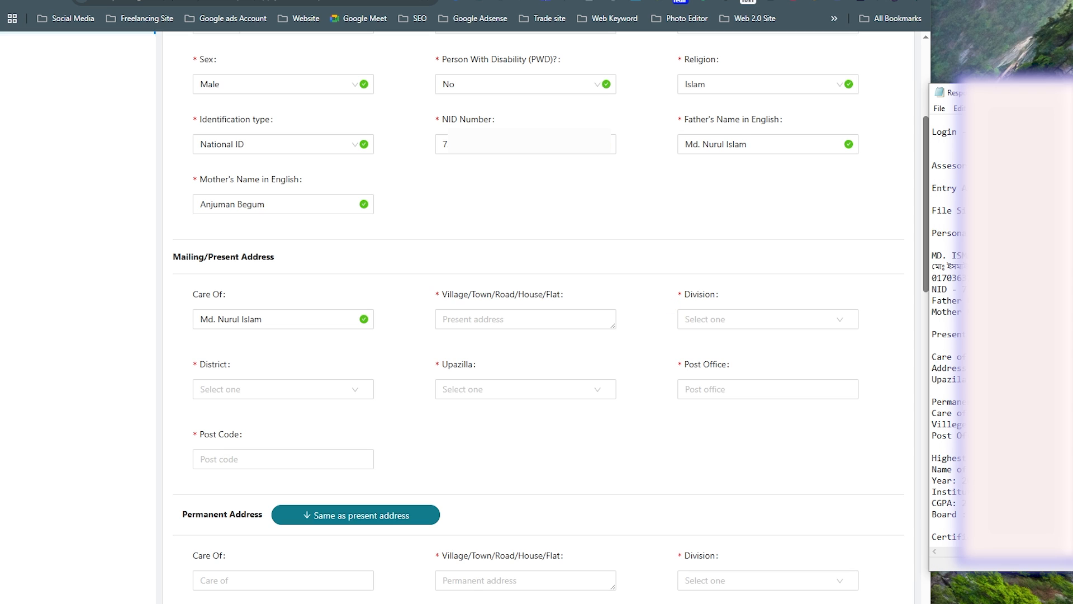
pyautogui.moveTo(979, 367); pyautogui.dragTo(1050, 369)
pyautogui.moveTo(1014, 92); pyautogui.dragTo(917, 95)
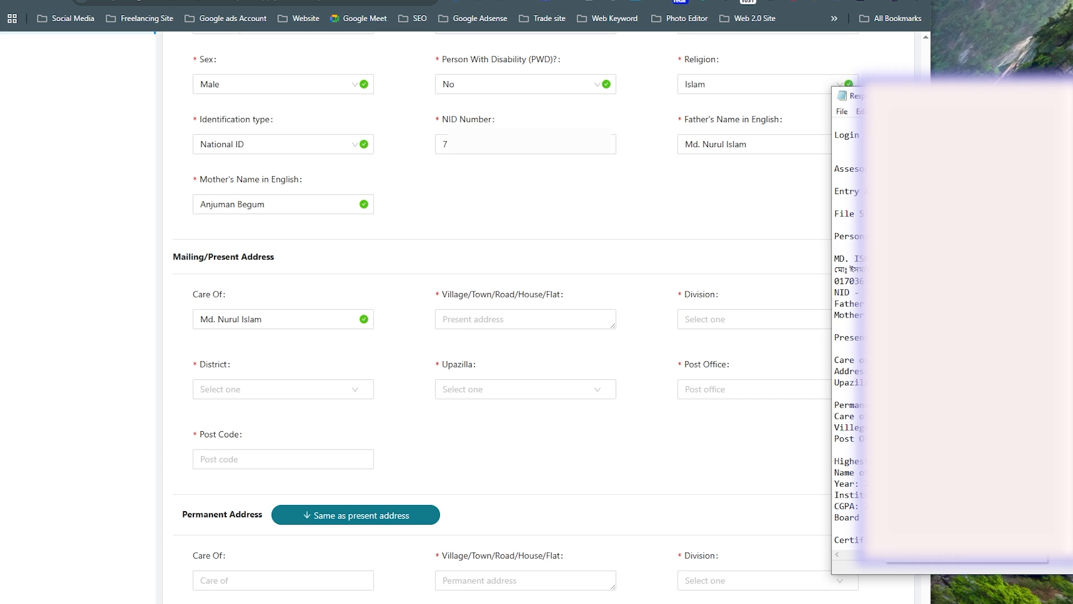
pyautogui.moveTo(917, 96); pyautogui.dragTo(1017, 98)
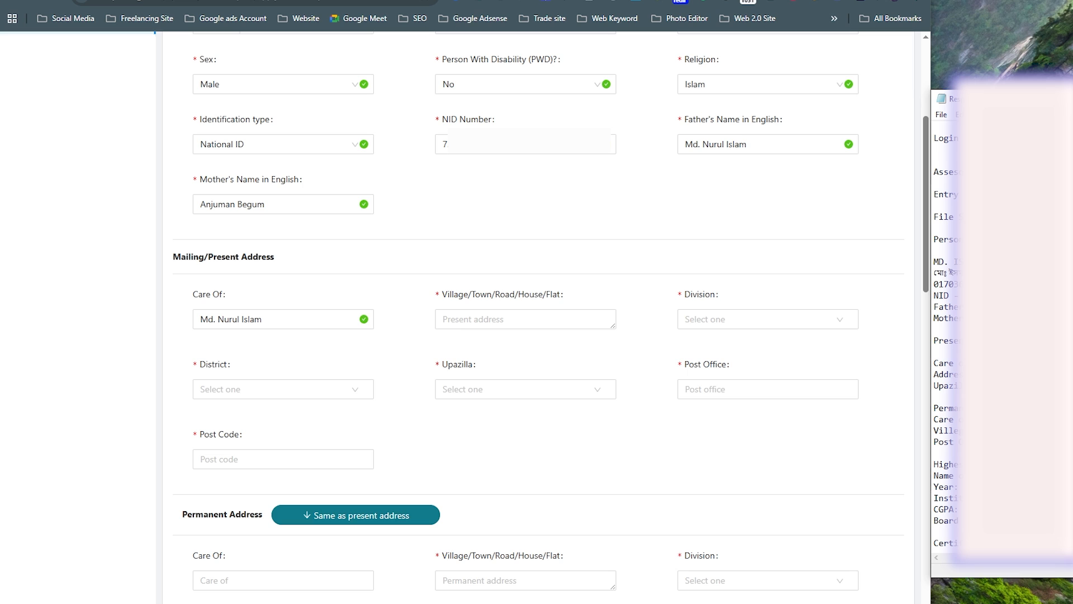
pyautogui.click(480, 327)
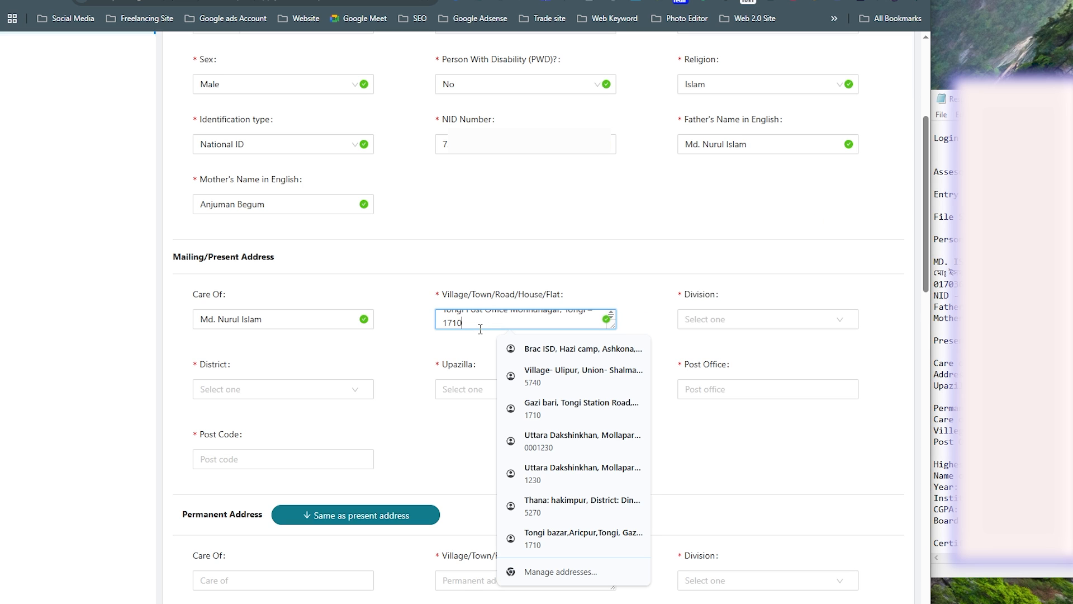
pyautogui.click(789, 318)
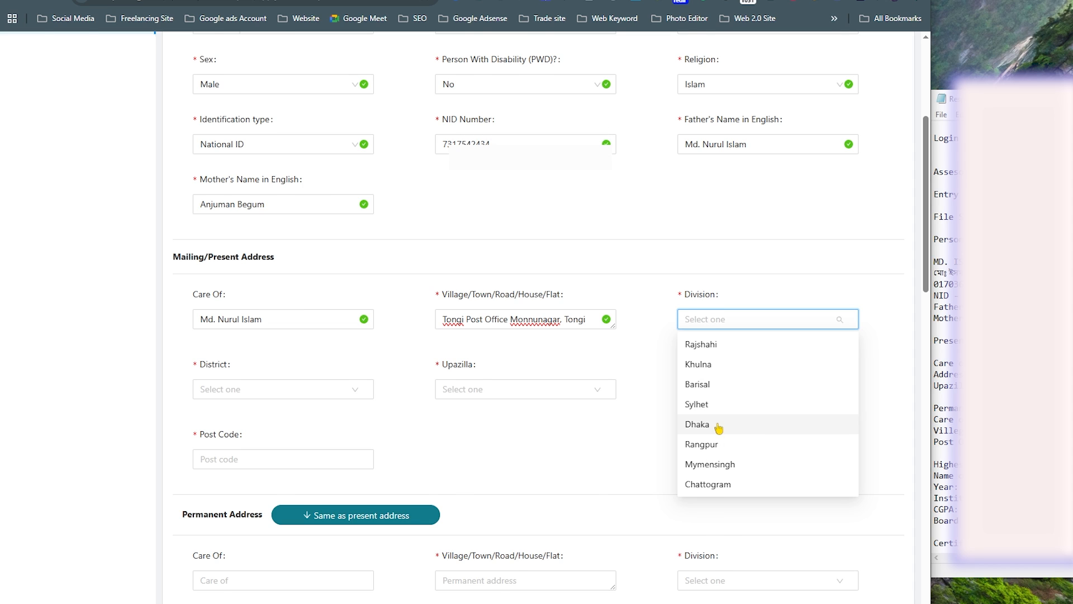
# Step: Choose Dhaka as the division and enter post code 1710
pyautogui.click(719, 428)
pyautogui.click(241, 477)
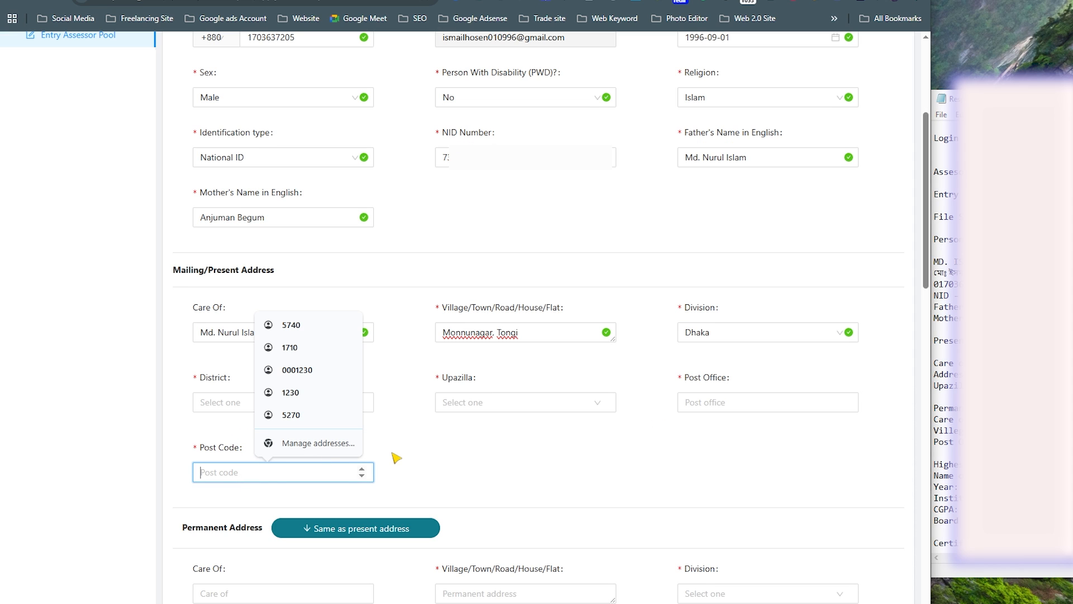
pyautogui.write('1710')
pyautogui.click(495, 450)
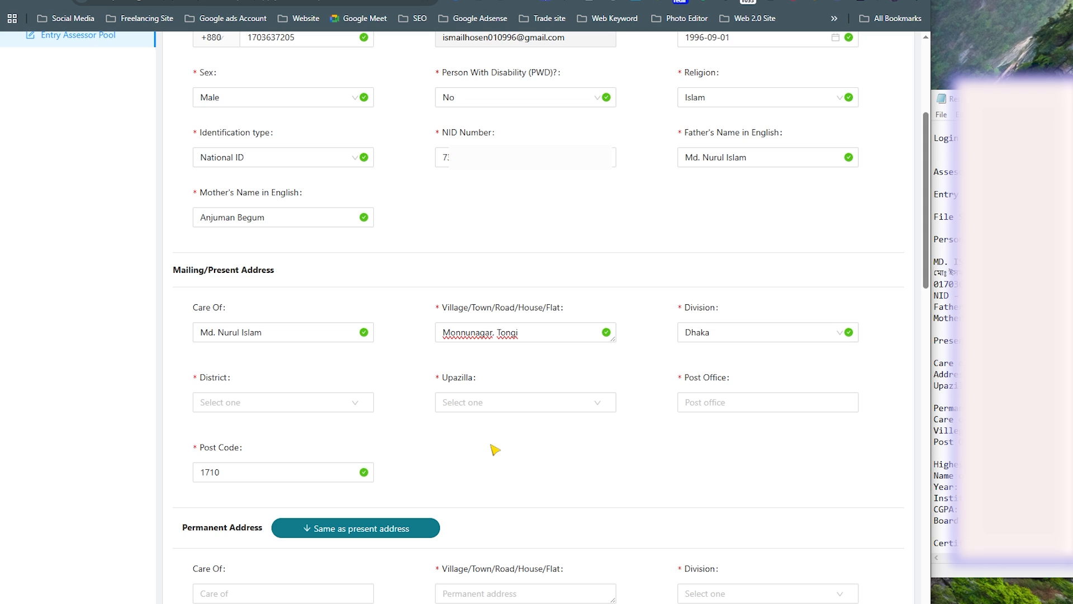
# Step: Paste Monnunagar as the post office, then scroll down to Permanent Address
pyautogui.click(511, 408)
pyautogui.click(717, 403)
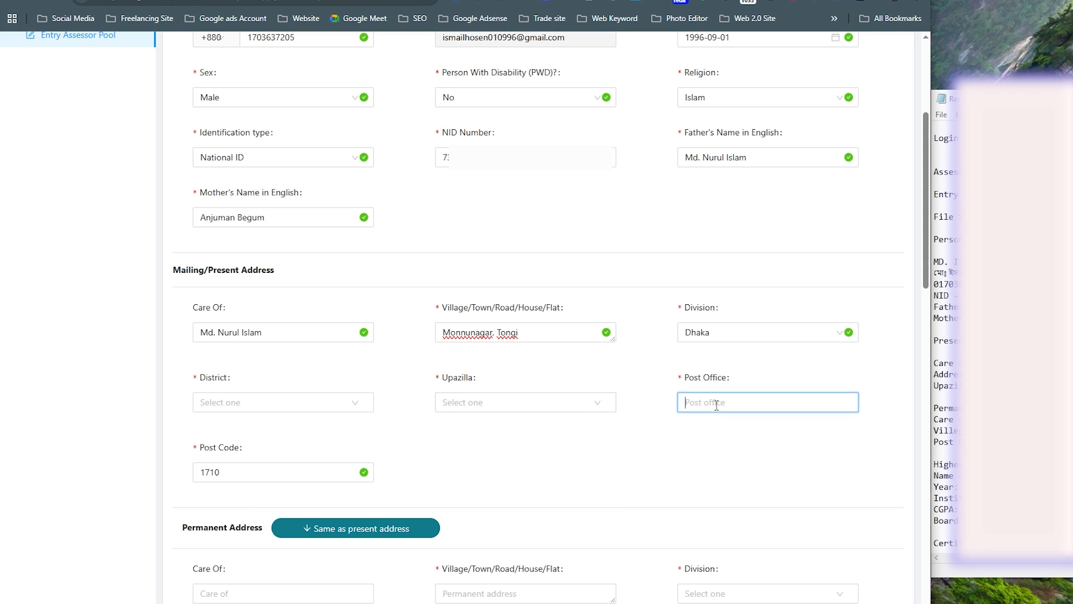
pyautogui.click(338, 404)
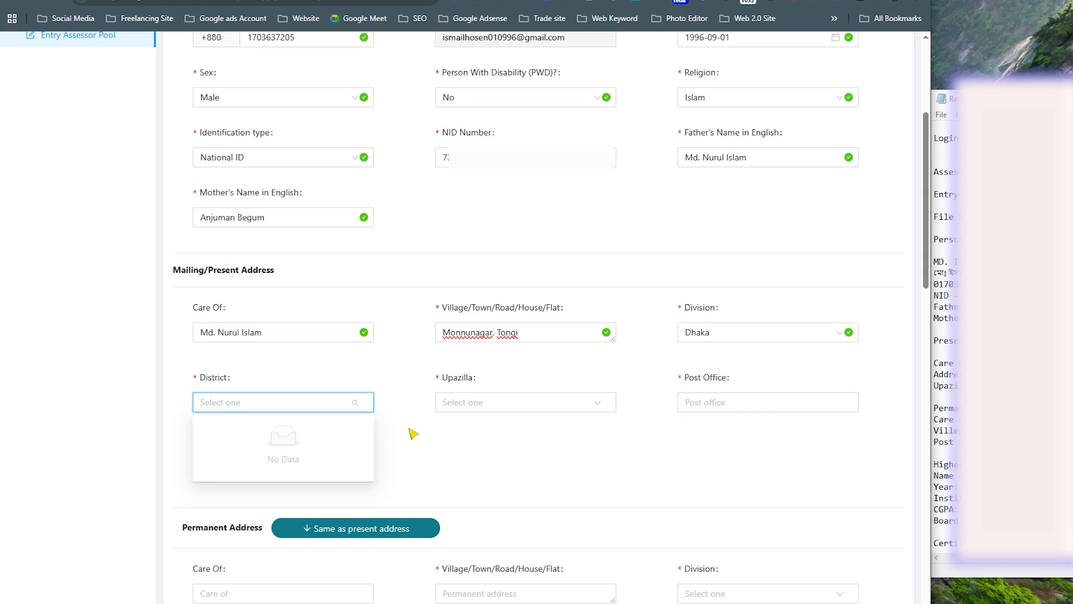
pyautogui.click(313, 560)
pyautogui.click(776, 399)
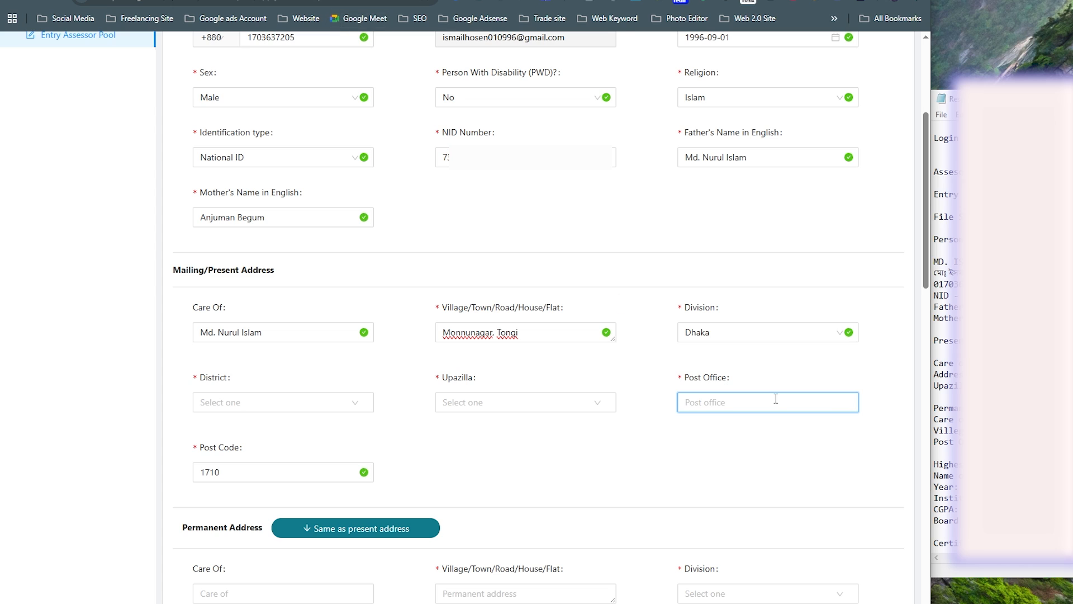
pyautogui.write('Monnunagar')
pyautogui.click(777, 439)
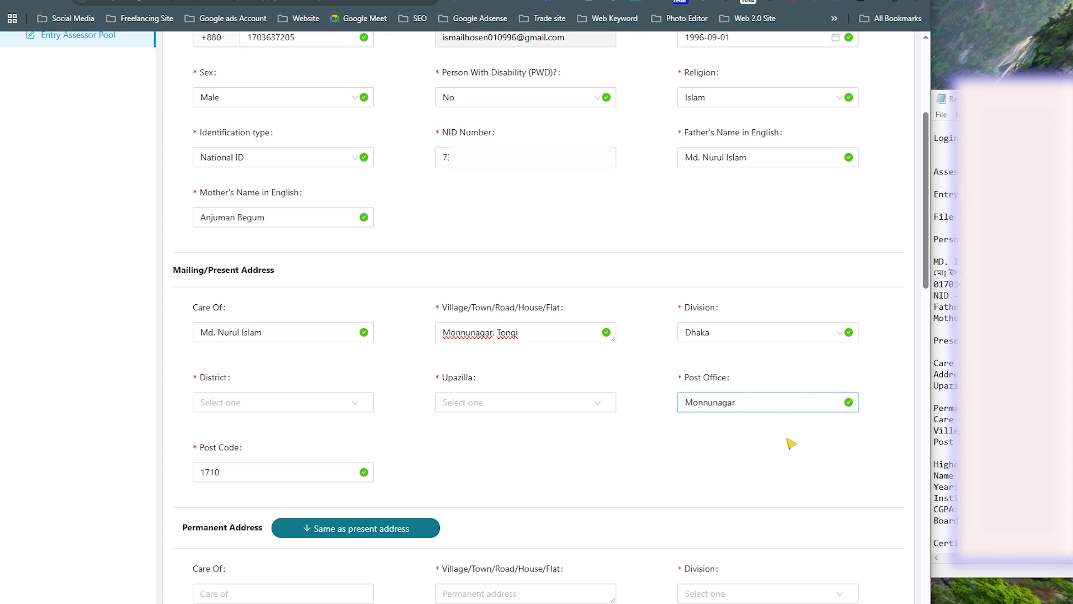
pyautogui.click(519, 404)
pyautogui.click(739, 434)
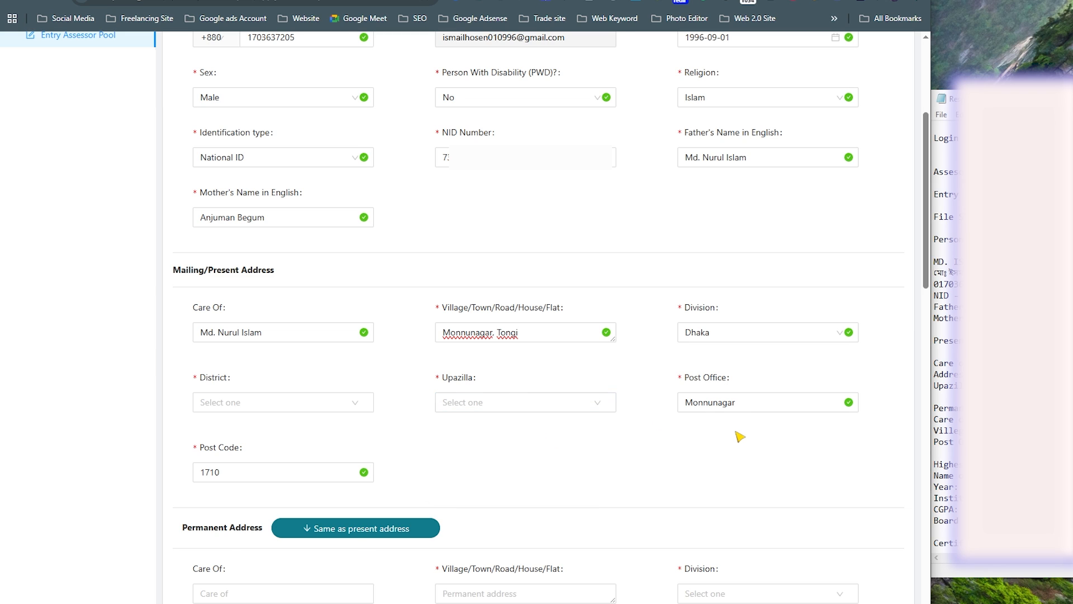
pyautogui.scroll(-3, 182, 359)
pyautogui.moveTo(182, 349); pyautogui.dragTo(269, 356)
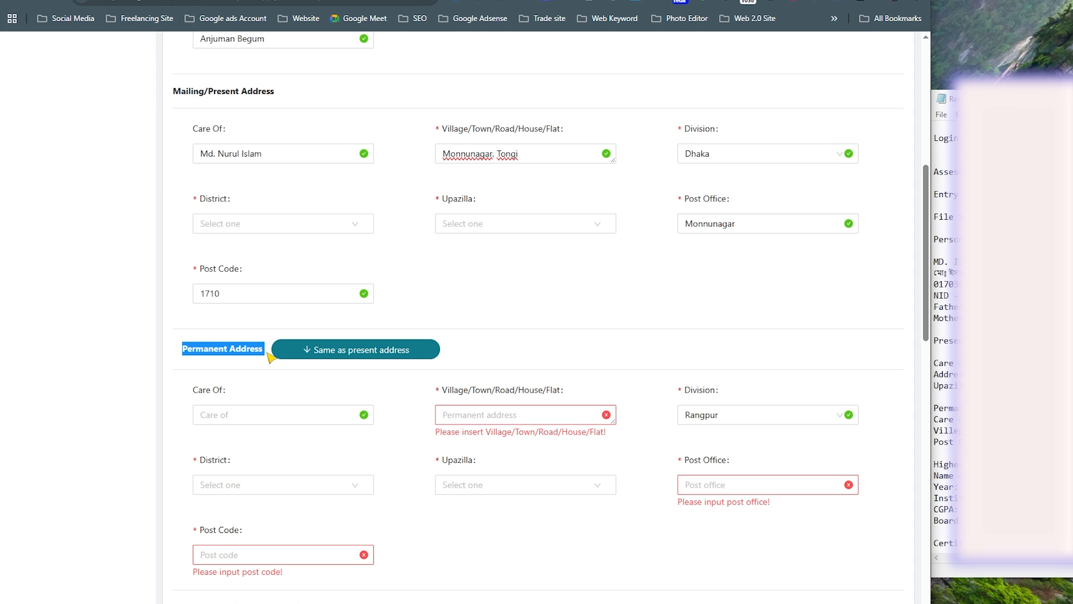
# Step: Copy the present-address Care Of name into the permanent Care Of field
pyautogui.click(257, 417)
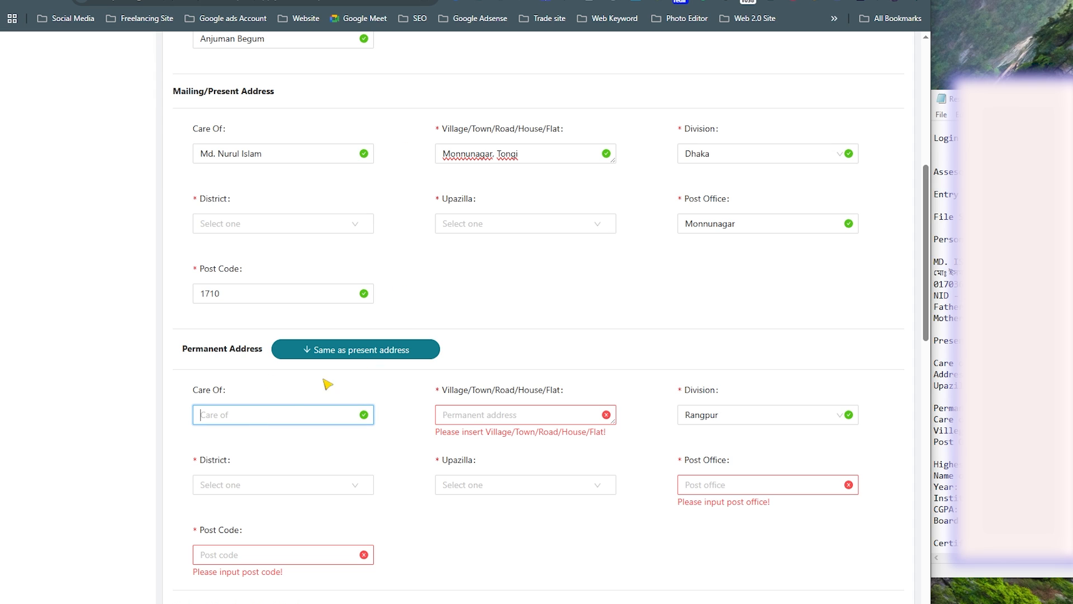
pyautogui.click(274, 155)
pyautogui.moveTo(273, 155); pyautogui.dragTo(179, 155)
pyautogui.hotkey('ctrl', 'c')
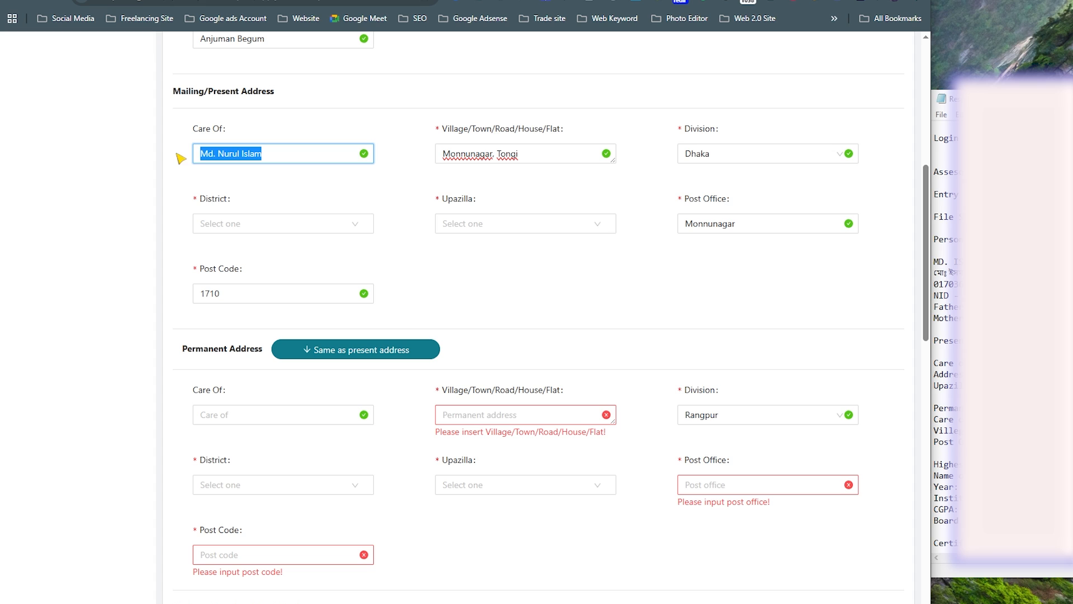
pyautogui.click(321, 414)
pyautogui.hotkey('ctrl', 'v')
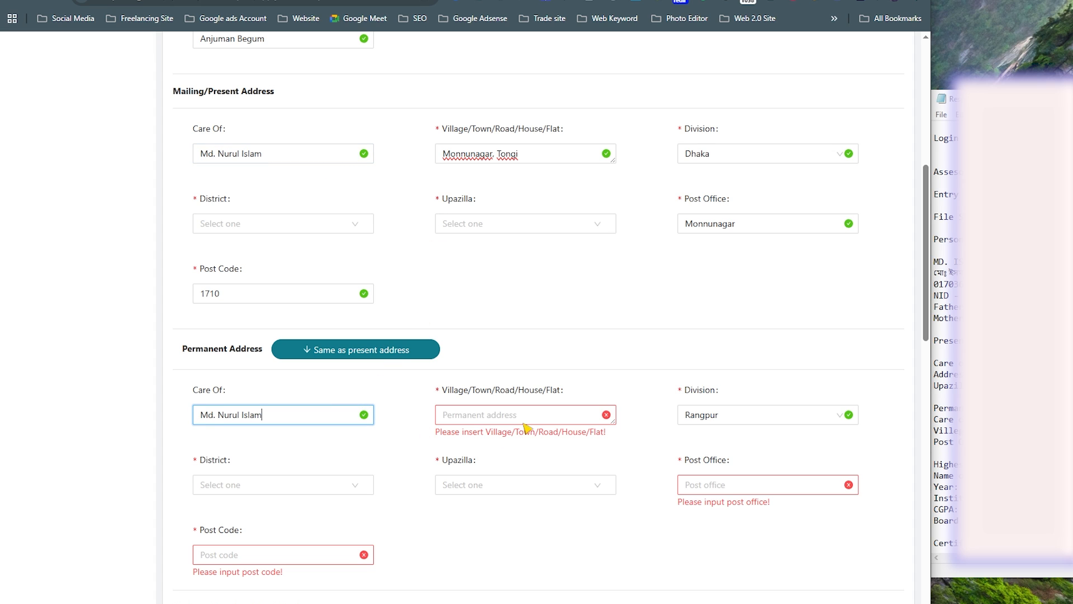
pyautogui.click(1001, 430)
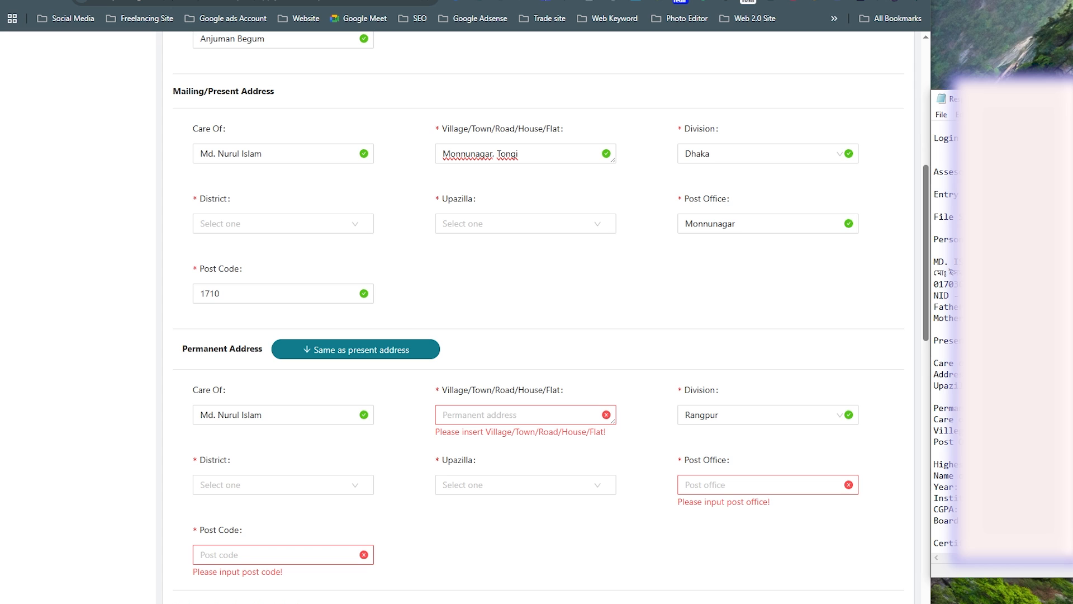
# Step: Fill the permanent village/road from the notes and keep the division as Rangpur
pyautogui.click(484, 420)
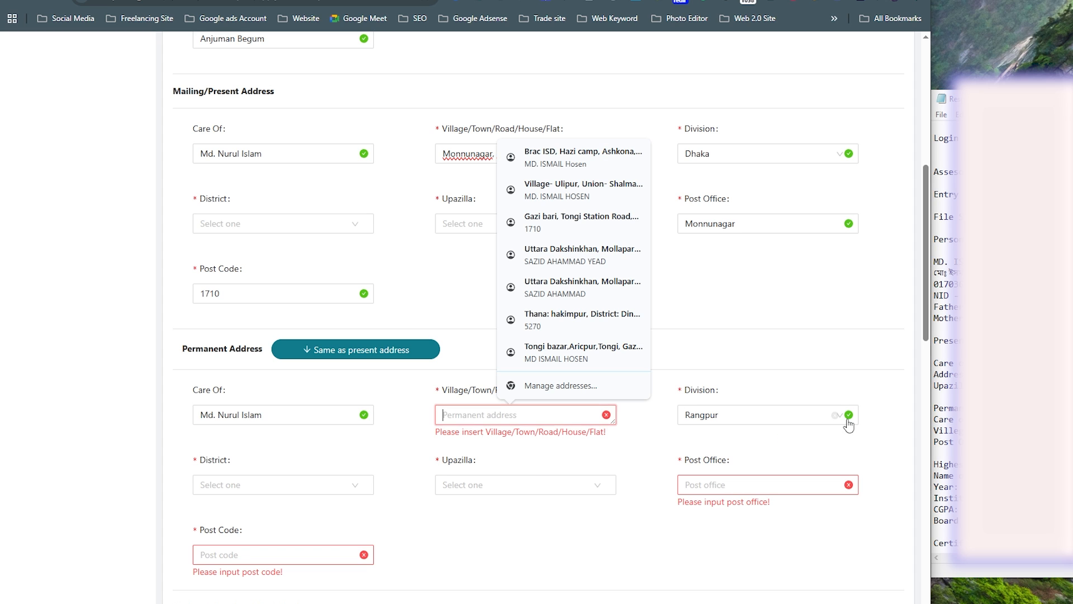
pyautogui.click(749, 417)
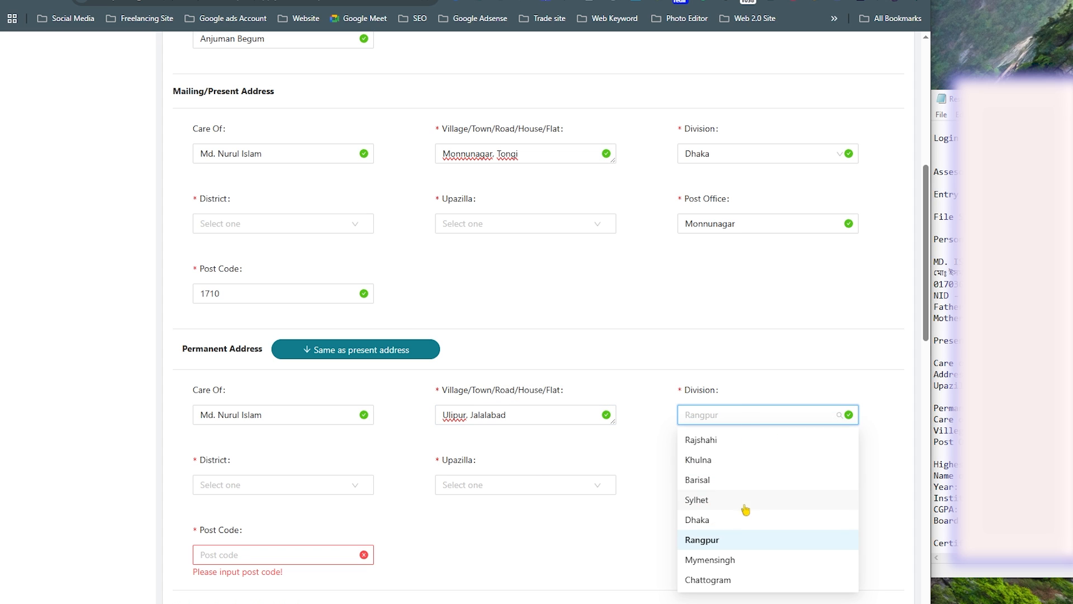
pyautogui.click(724, 542)
pyautogui.click(241, 484)
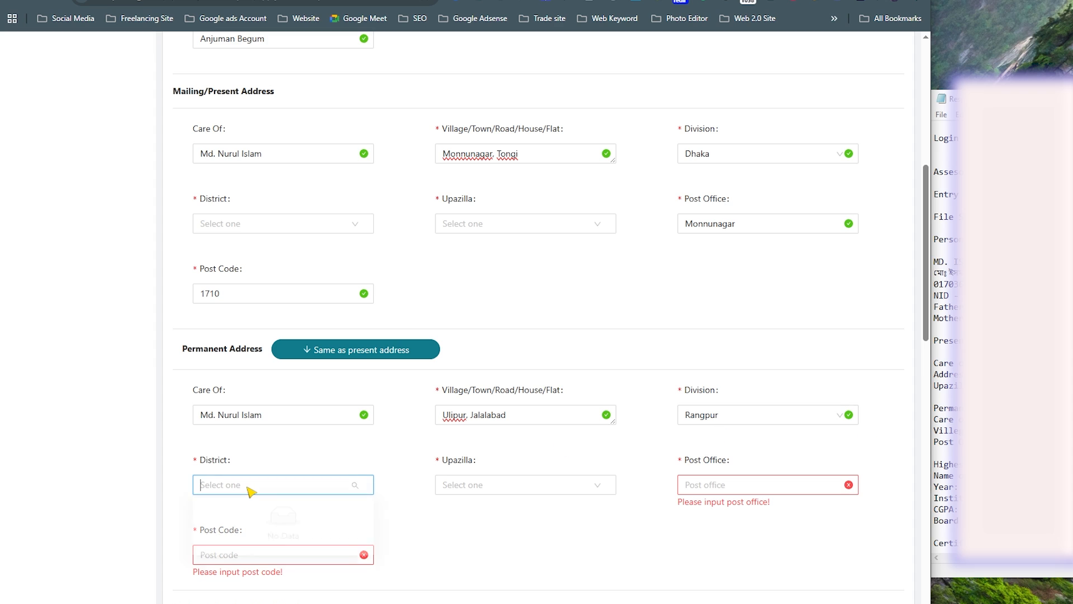
pyautogui.click(463, 488)
# Step: Enter permanent post office Jalalabad and post code 5740
pyautogui.click(708, 485)
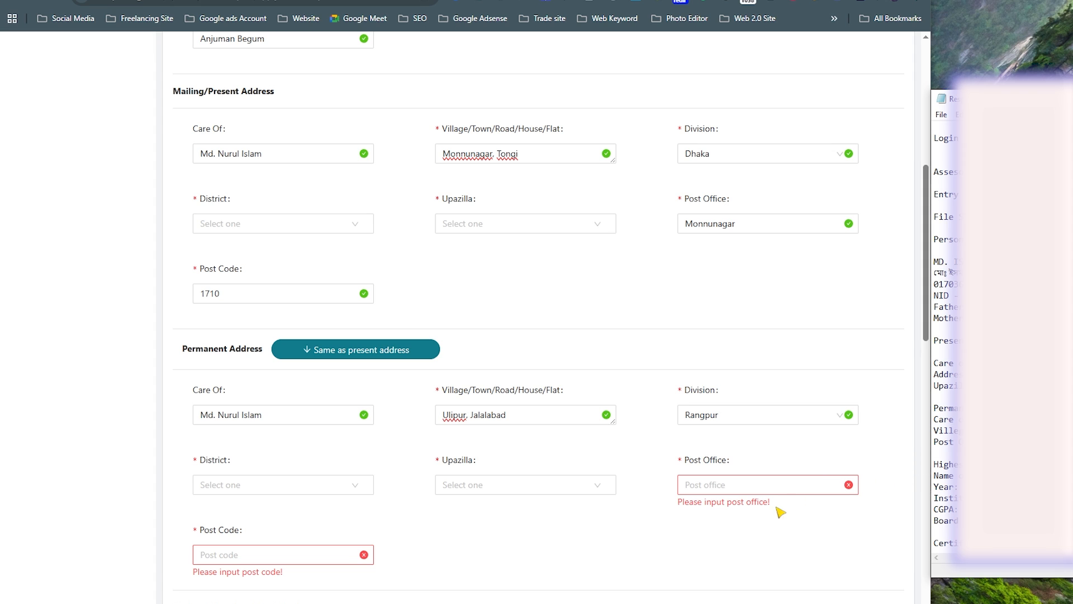
pyautogui.click(748, 485)
pyautogui.write('Jalalabad')
pyautogui.click(1014, 442)
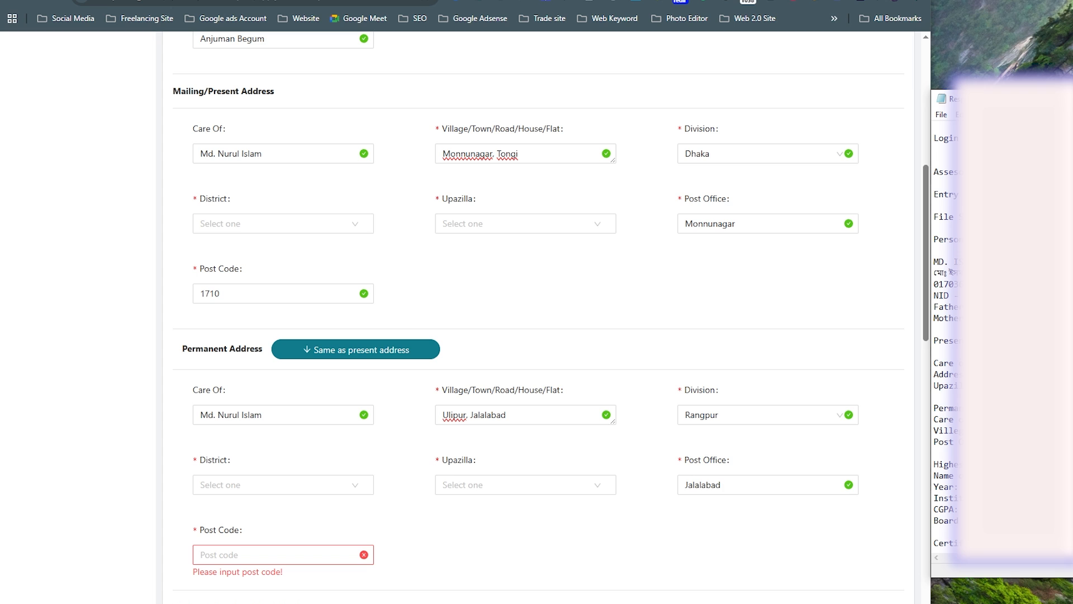
pyautogui.click(268, 550)
pyautogui.write('5740')
pyautogui.scroll(-1, 554, 508)
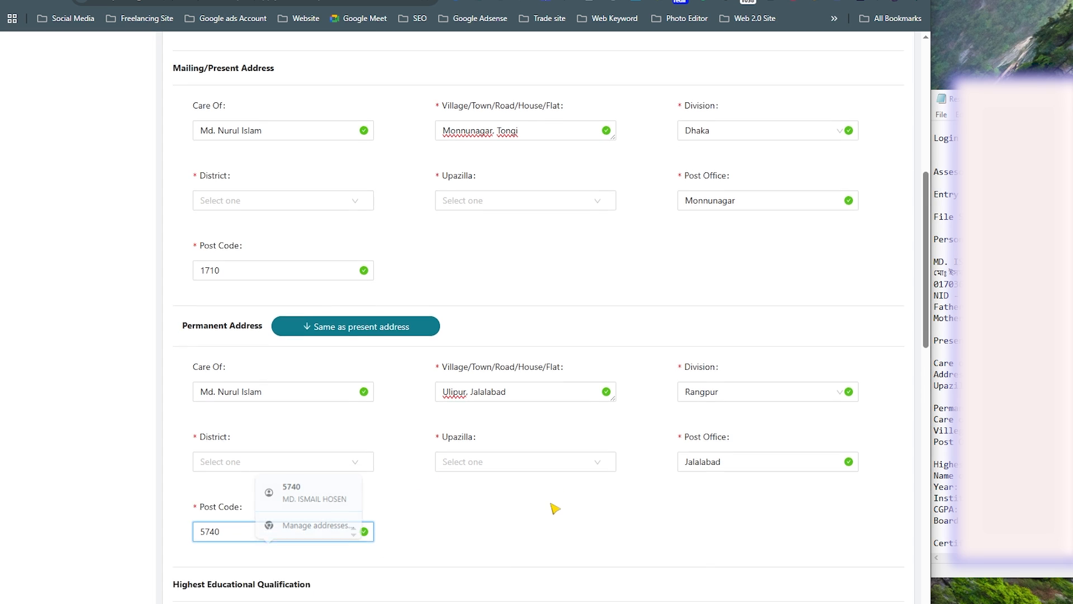
pyautogui.scroll(-1, 555, 508)
pyautogui.click(506, 366)
pyautogui.click(336, 362)
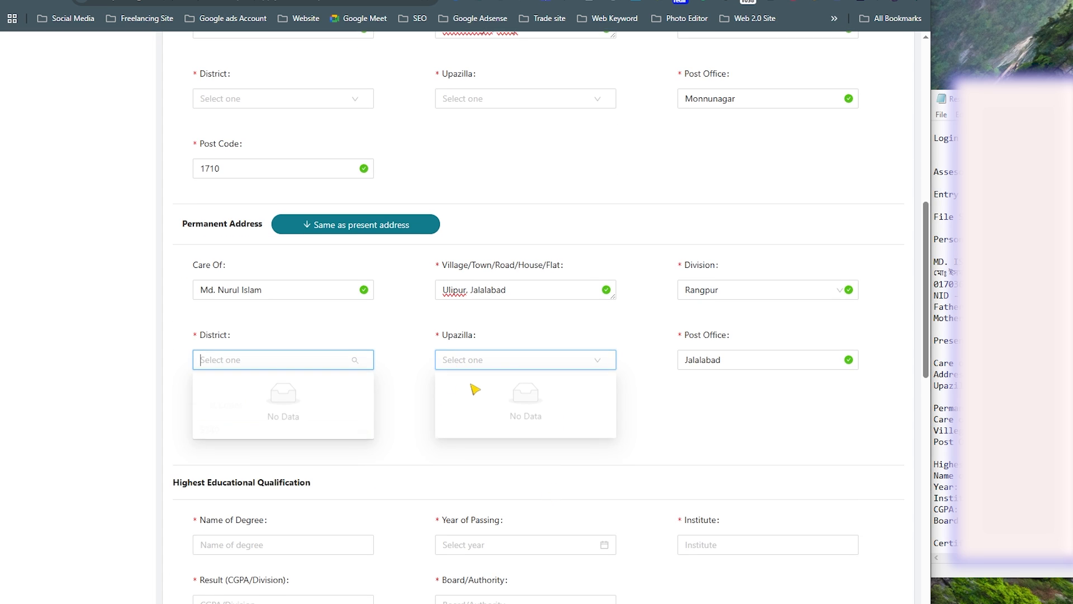
pyautogui.scroll(-2, 559, 424)
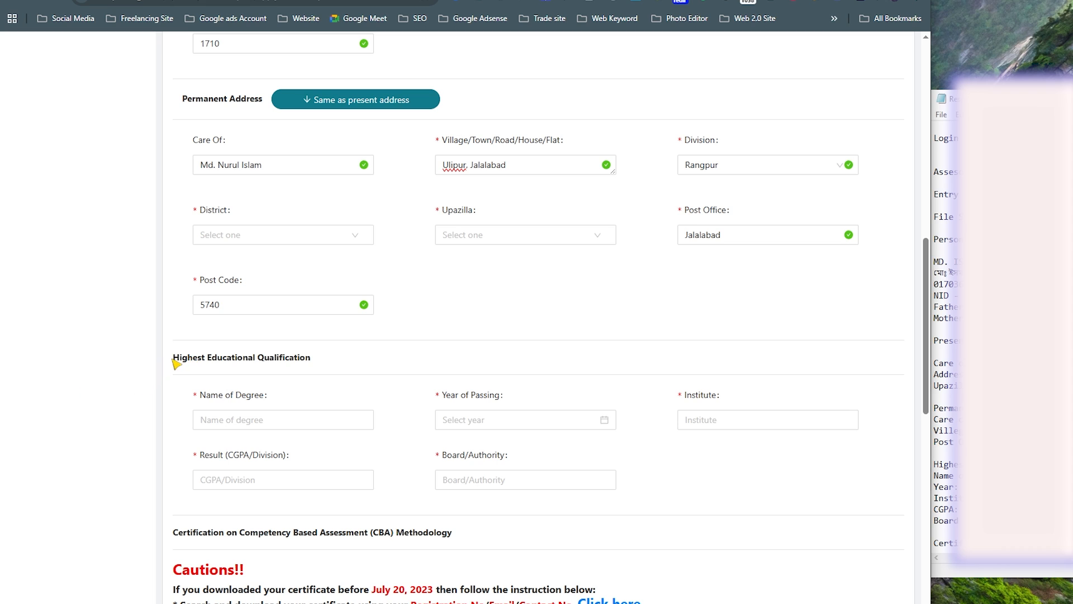
# Step: Enter BSc as the degree name and pick the year of passing
pyautogui.moveTo(174, 363); pyautogui.dragTo(318, 363)
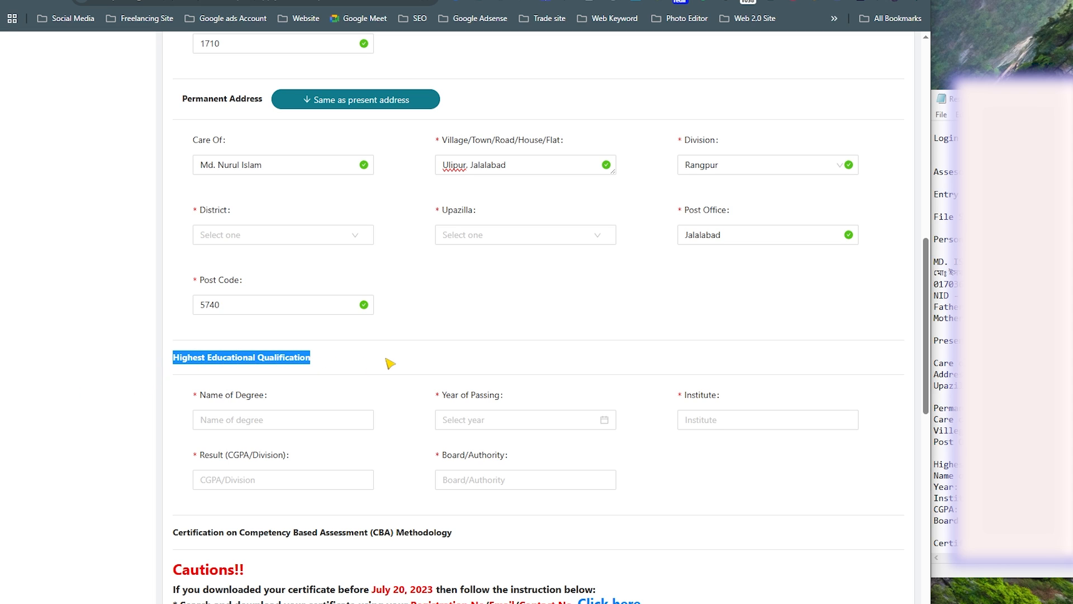
pyautogui.click(390, 363)
pyautogui.click(315, 419)
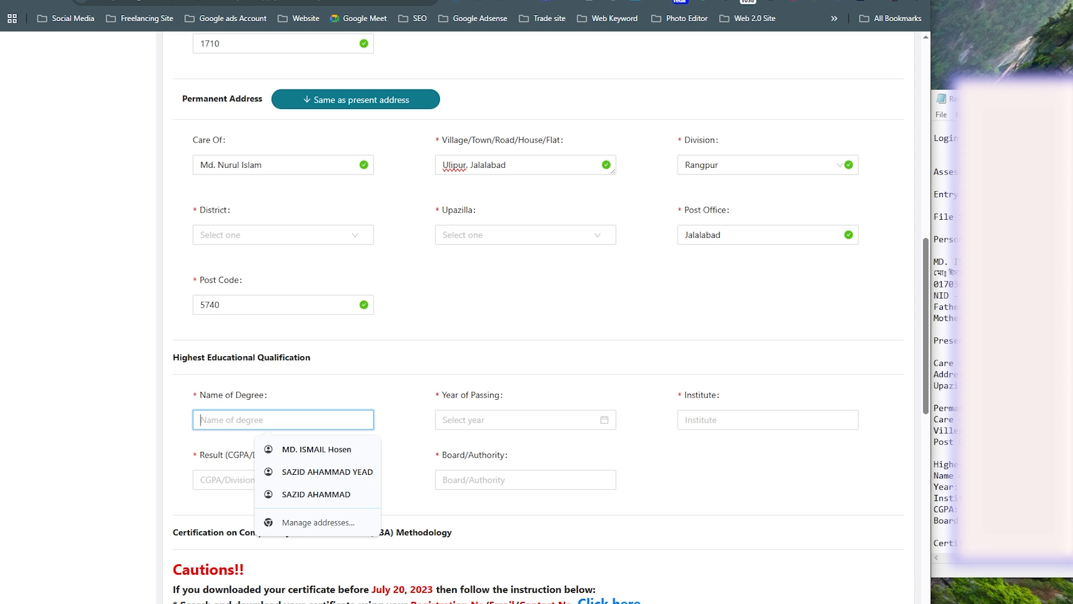
pyautogui.click(1006, 358)
pyautogui.scroll(-1, 1006, 358)
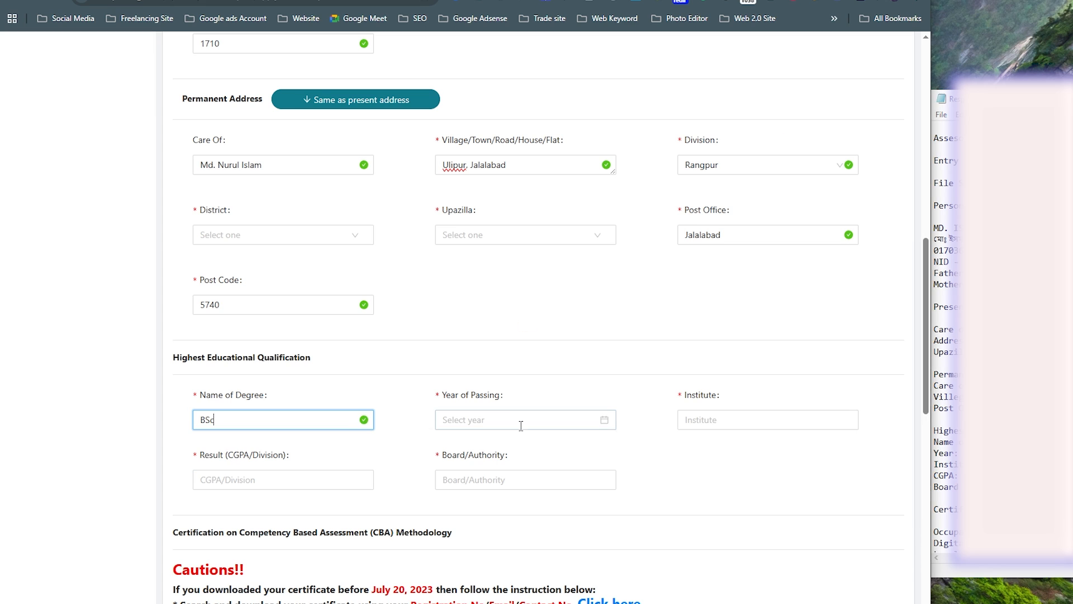
pyautogui.click(518, 425)
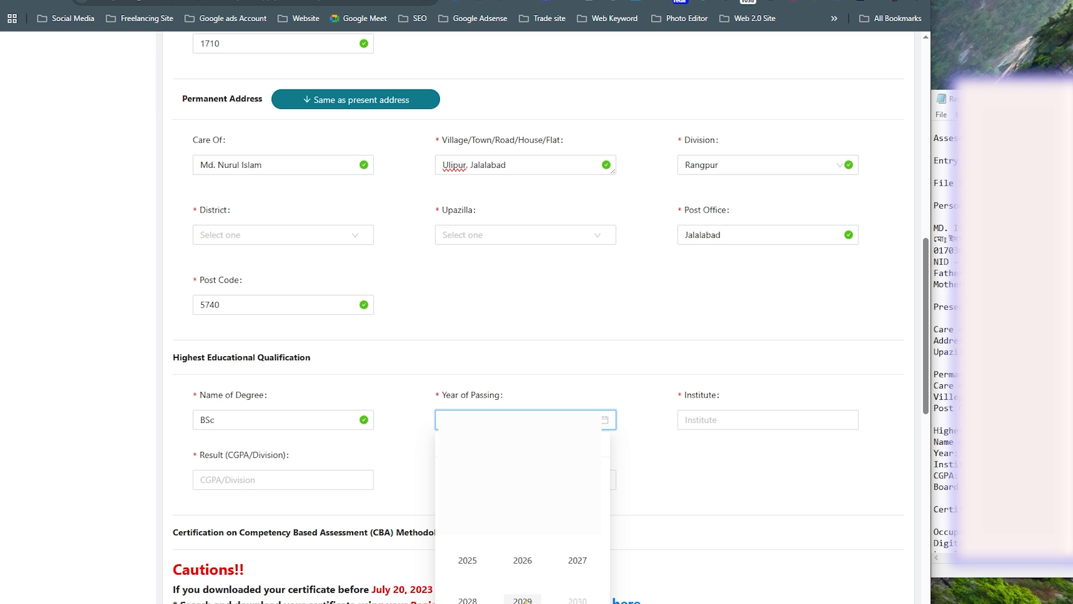
pyautogui.click(467, 600)
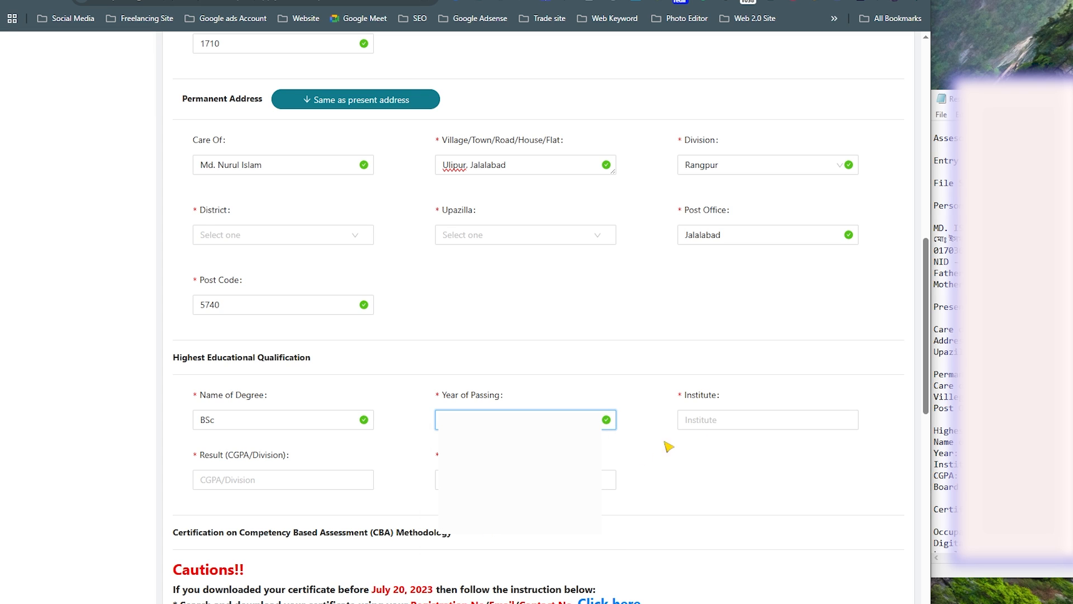
# Step: Fill in the institute, result 3.50 and the board/authority name
pyautogui.click(712, 423)
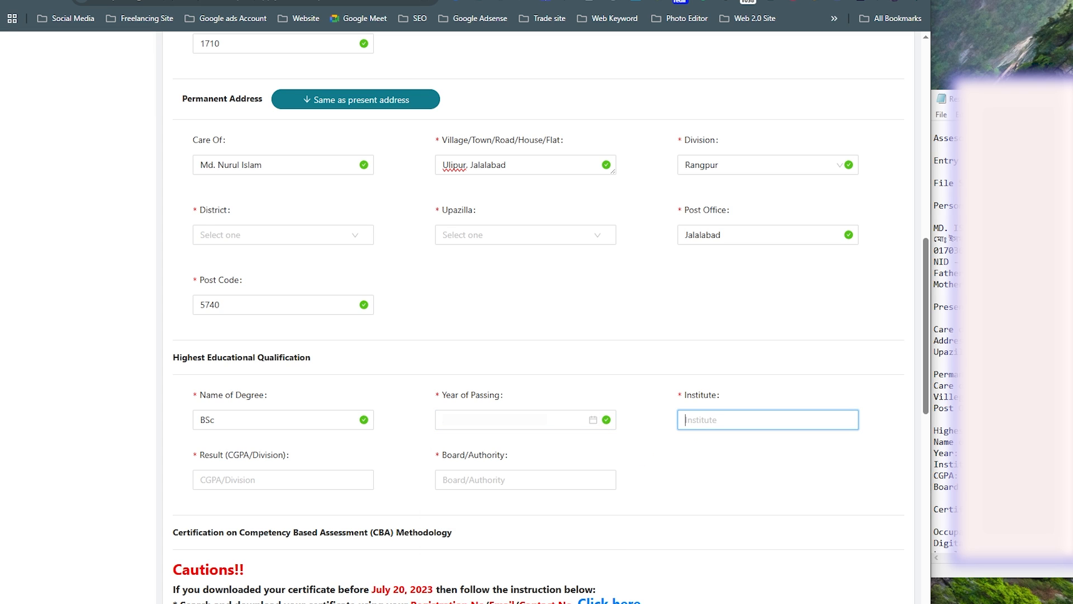
pyautogui.click(956, 465)
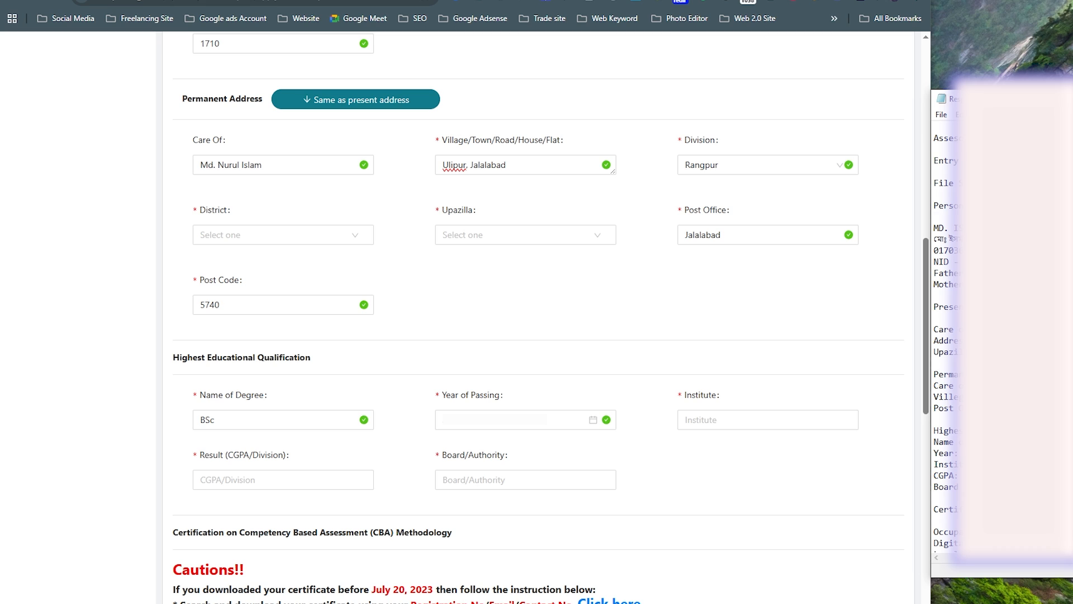
pyautogui.click(774, 414)
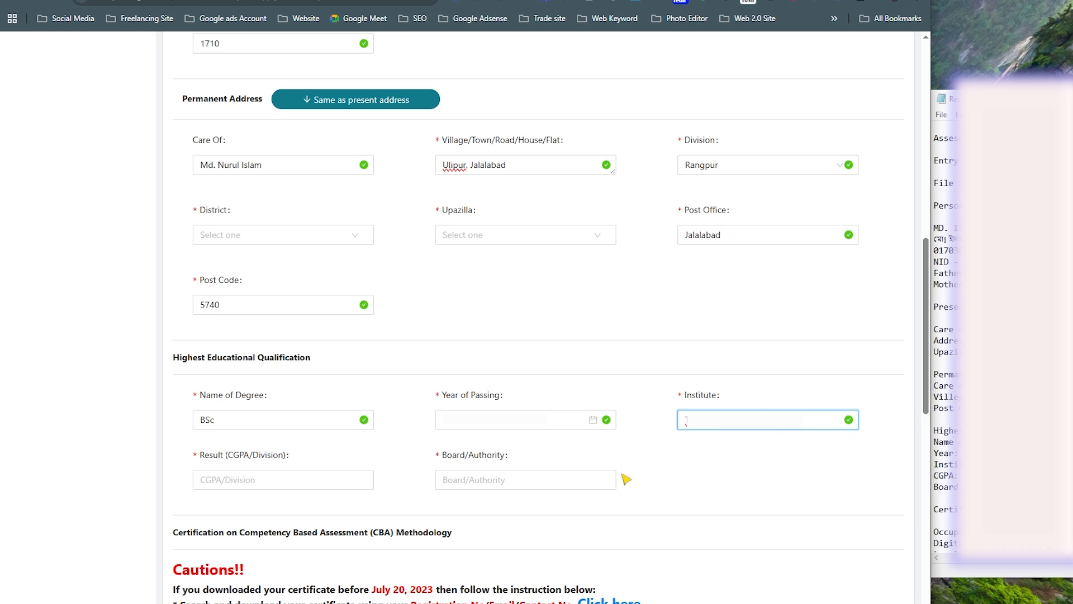
pyautogui.click(292, 482)
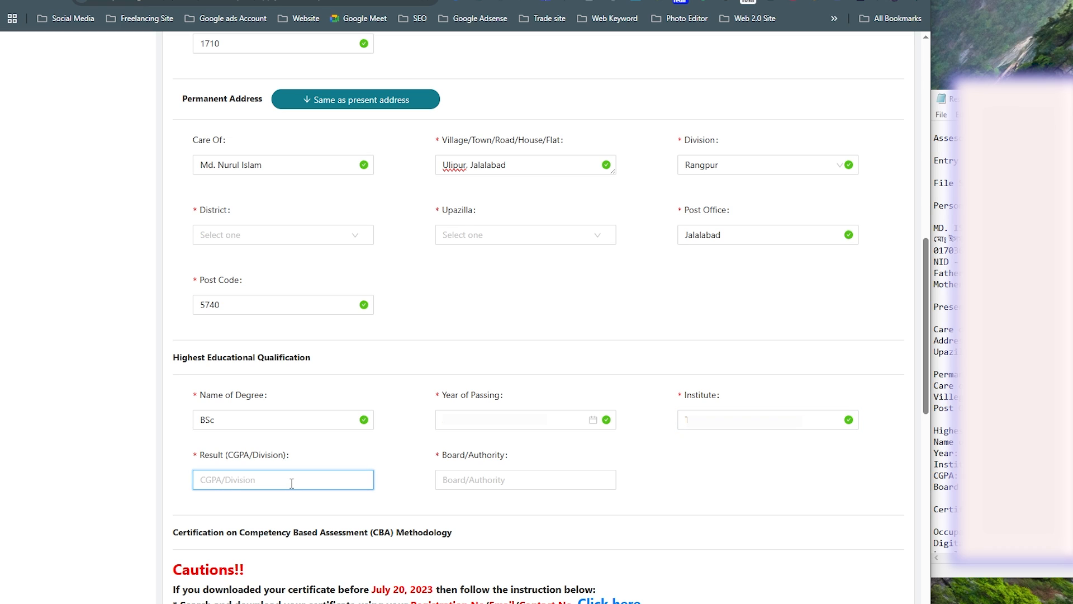
pyautogui.write('3.50')
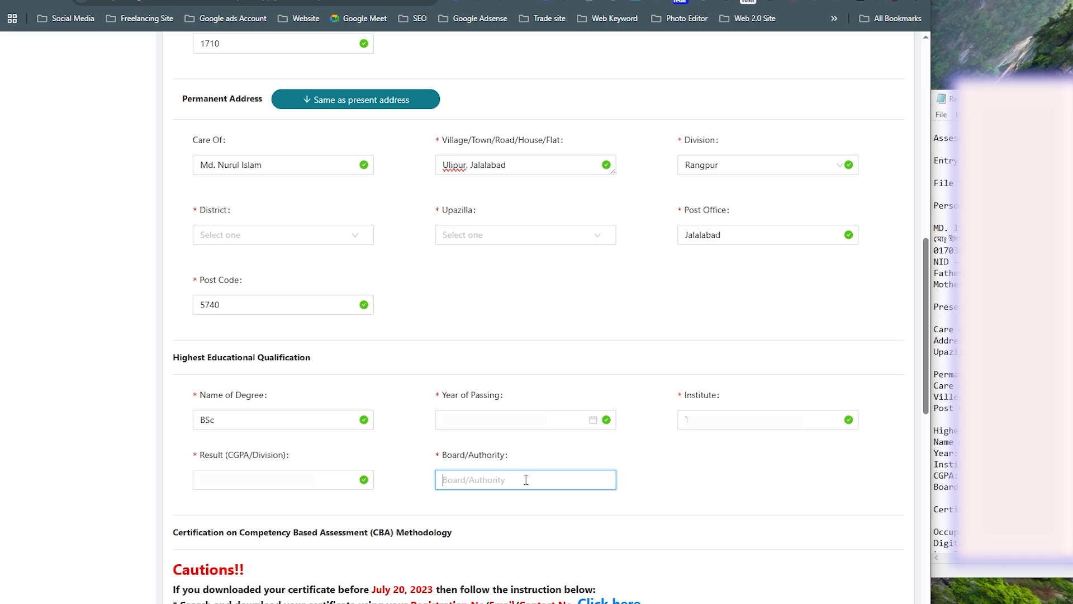
pyautogui.hotkey('ctrl', 'v')
pyautogui.click(723, 490)
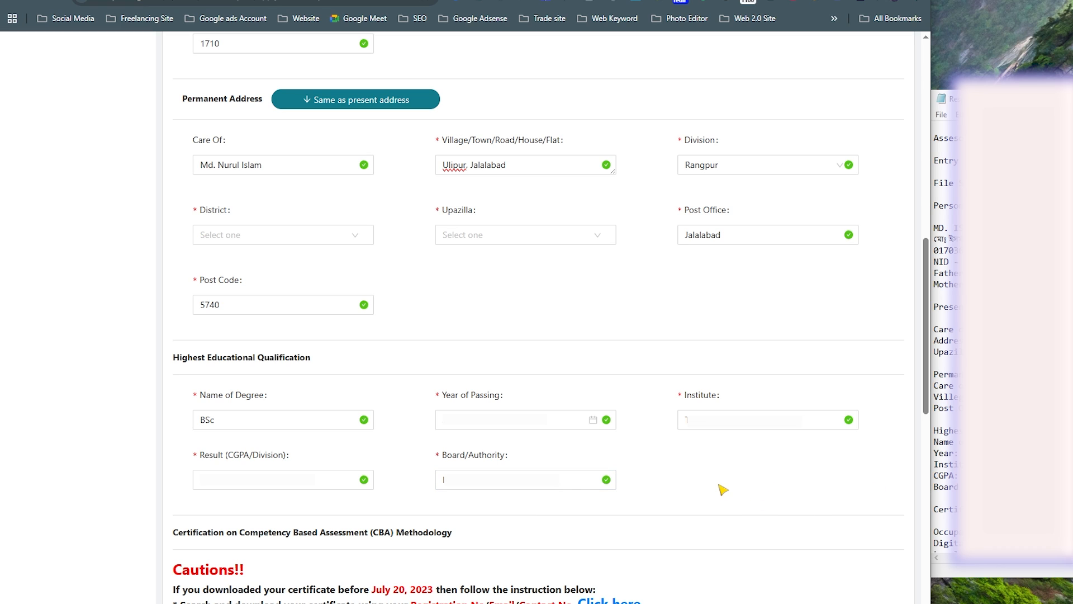
pyautogui.moveTo(328, 364); pyautogui.dragTo(179, 370)
pyautogui.scroll(-4, 309, 383)
pyautogui.click(318, 438)
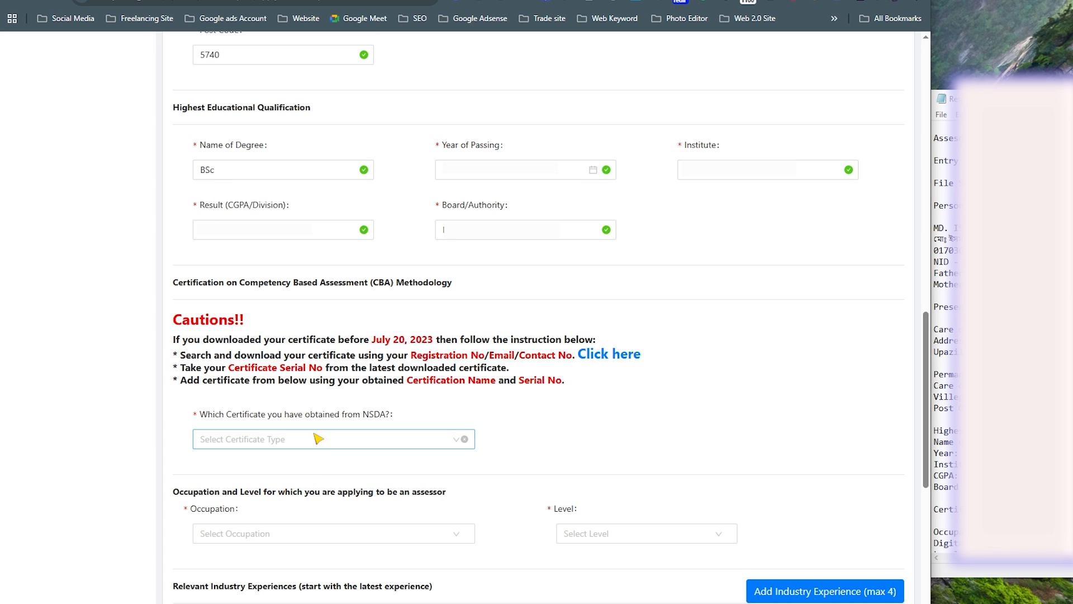
pyautogui.moveTo(201, 414); pyautogui.dragTo(392, 423)
pyautogui.click(367, 446)
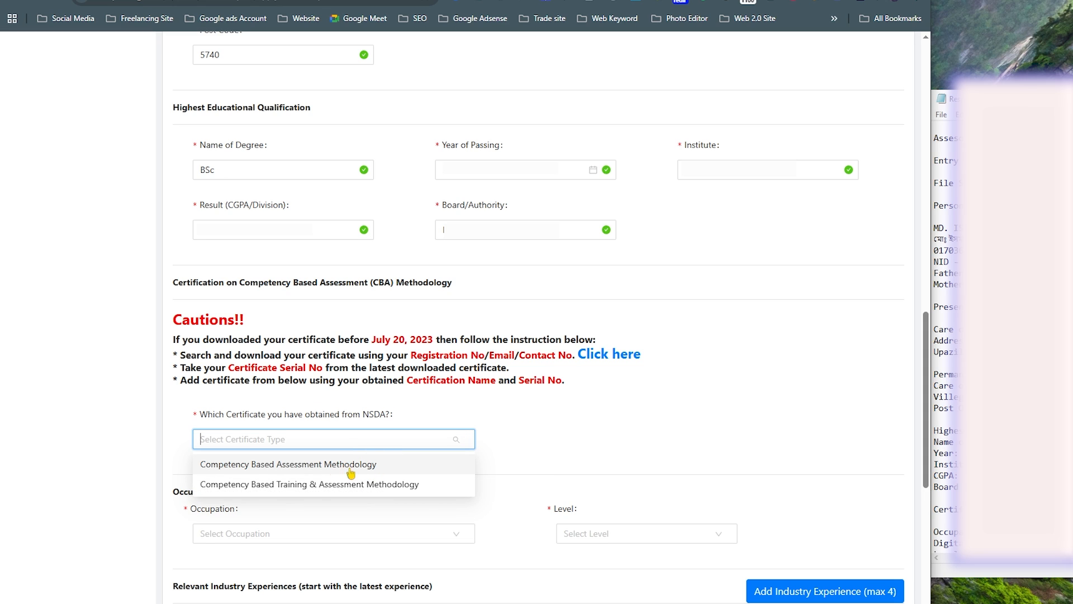
pyautogui.click(328, 484)
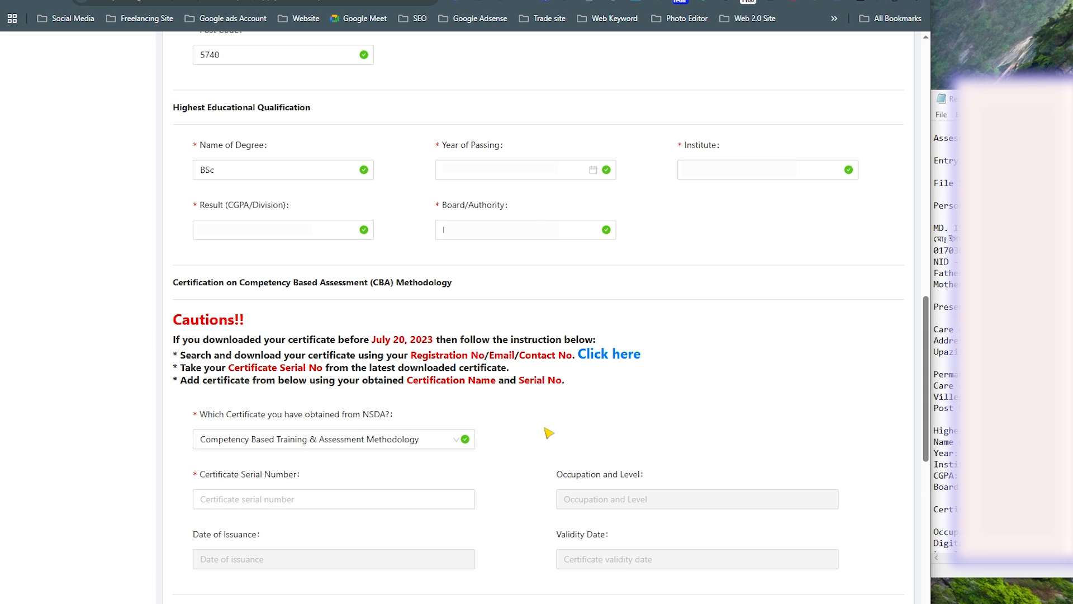
pyautogui.click(374, 327)
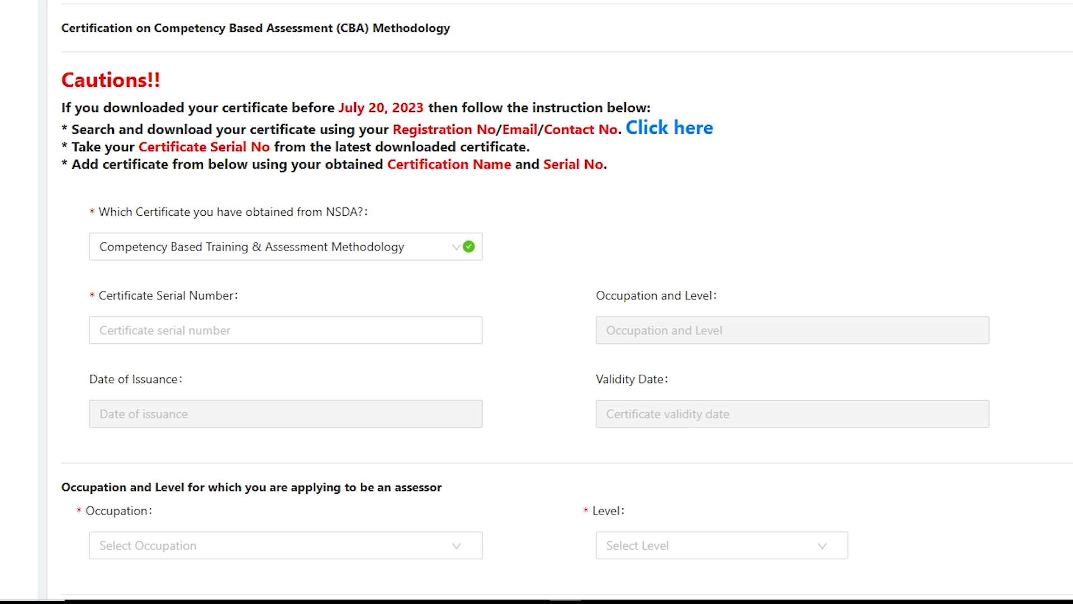
pyautogui.hotkey('alt', 'Tab')
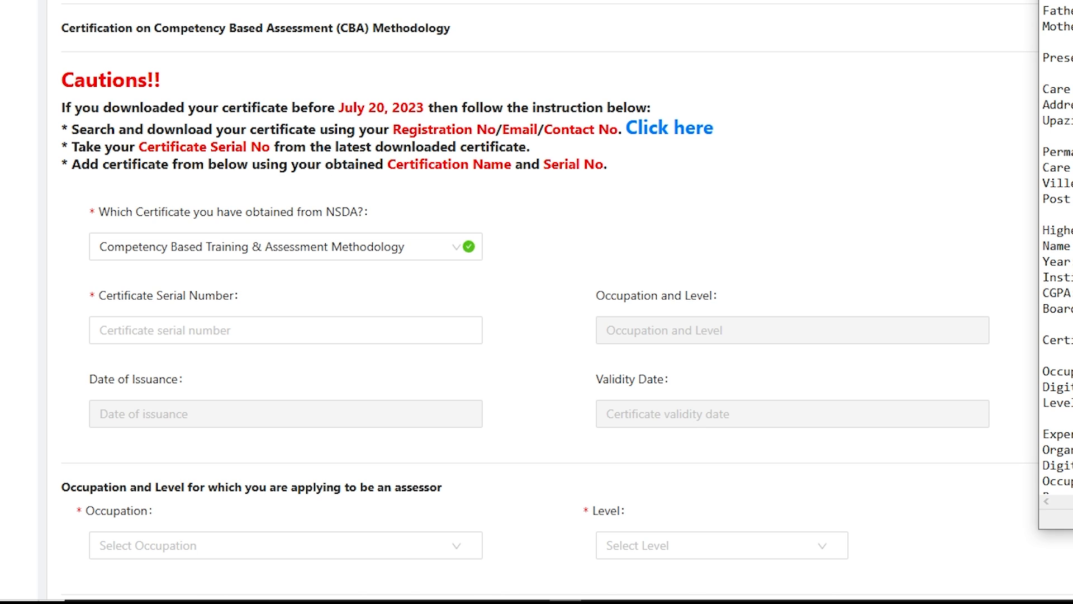
pyautogui.hotkey('alt', 'Tab')
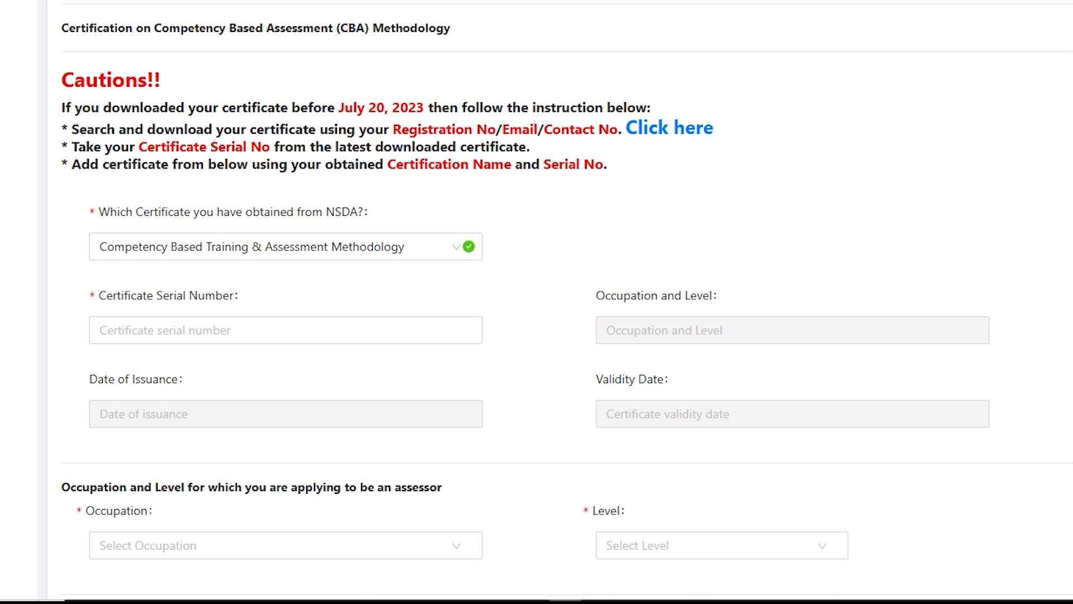
pyautogui.click(273, 324)
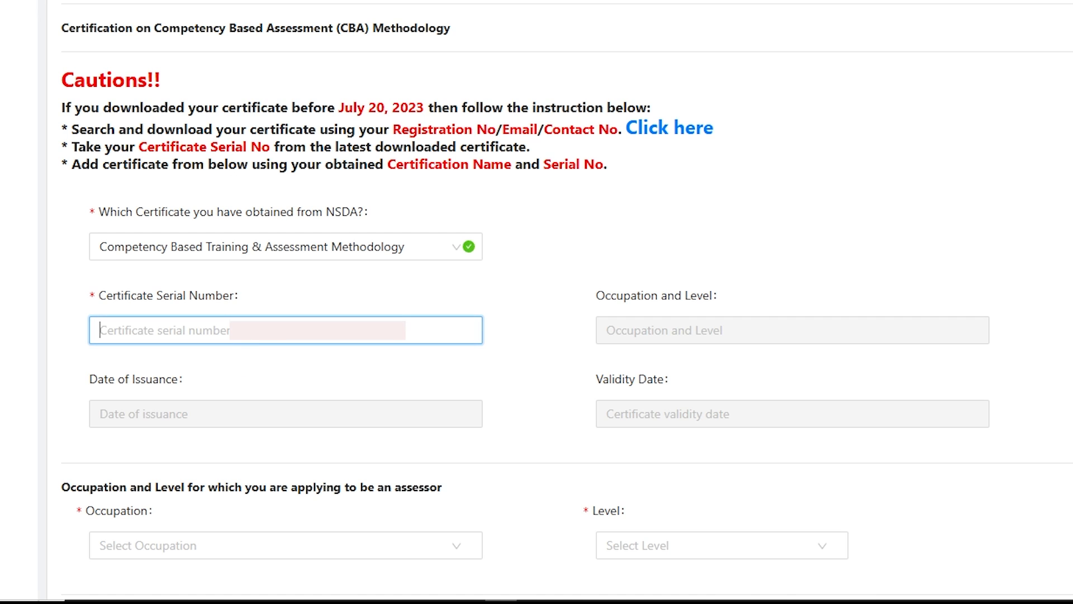
pyautogui.hotkey('ctrl', 'v')
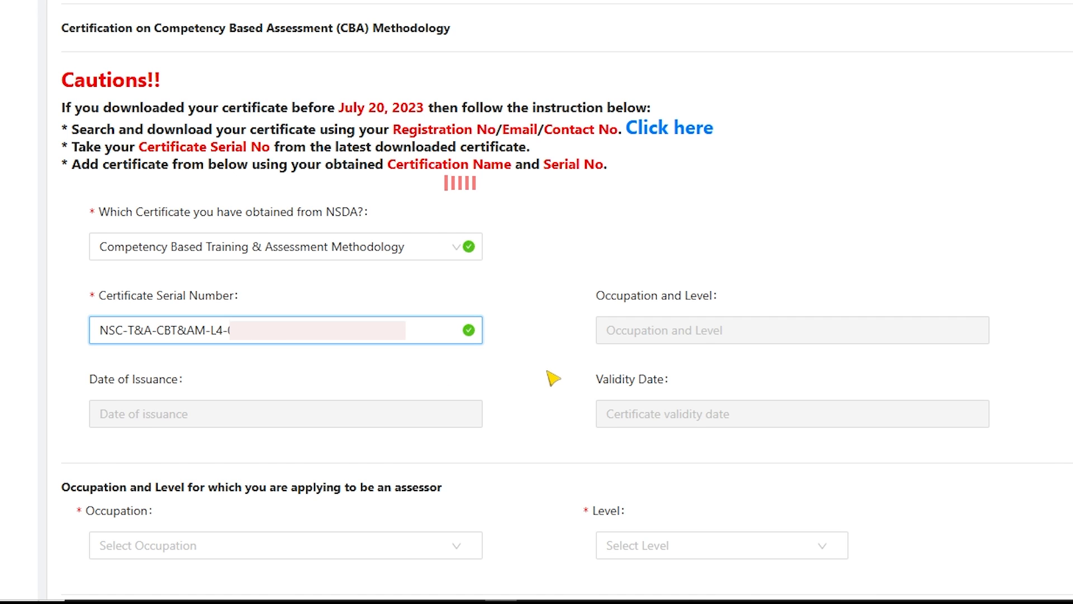
pyautogui.click(672, 330)
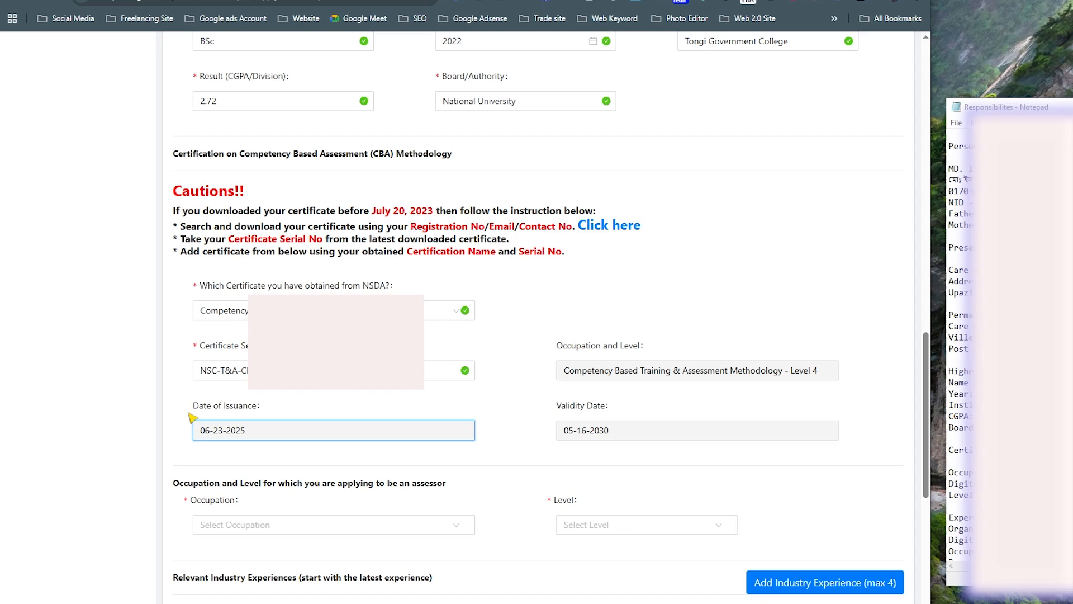
pyautogui.moveTo(116, 369); pyautogui.dragTo(208, 376)
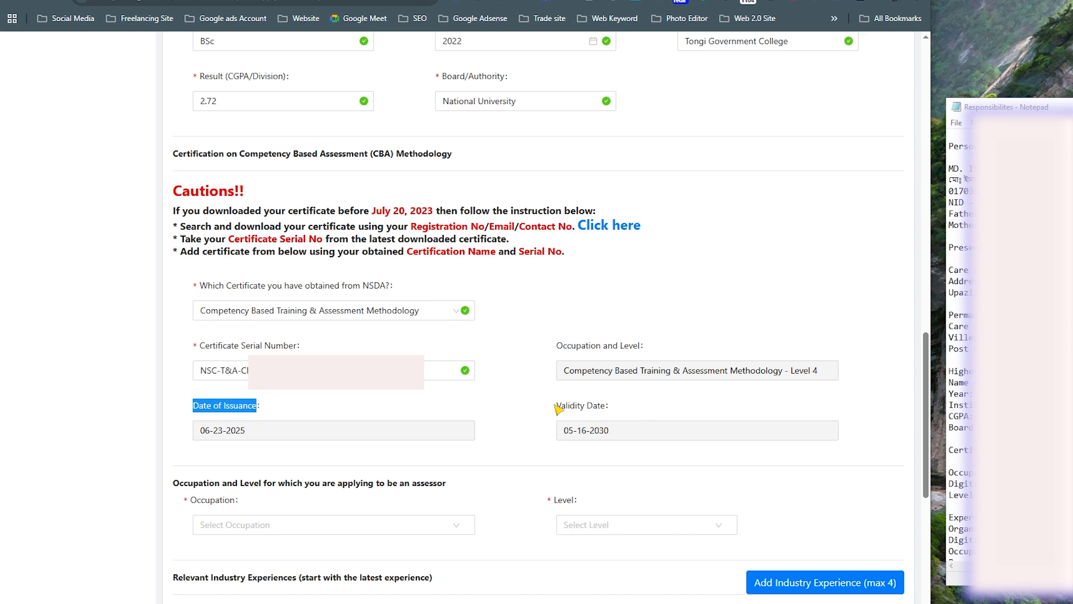
pyautogui.moveTo(558, 412); pyautogui.dragTo(641, 408)
pyautogui.click(641, 409)
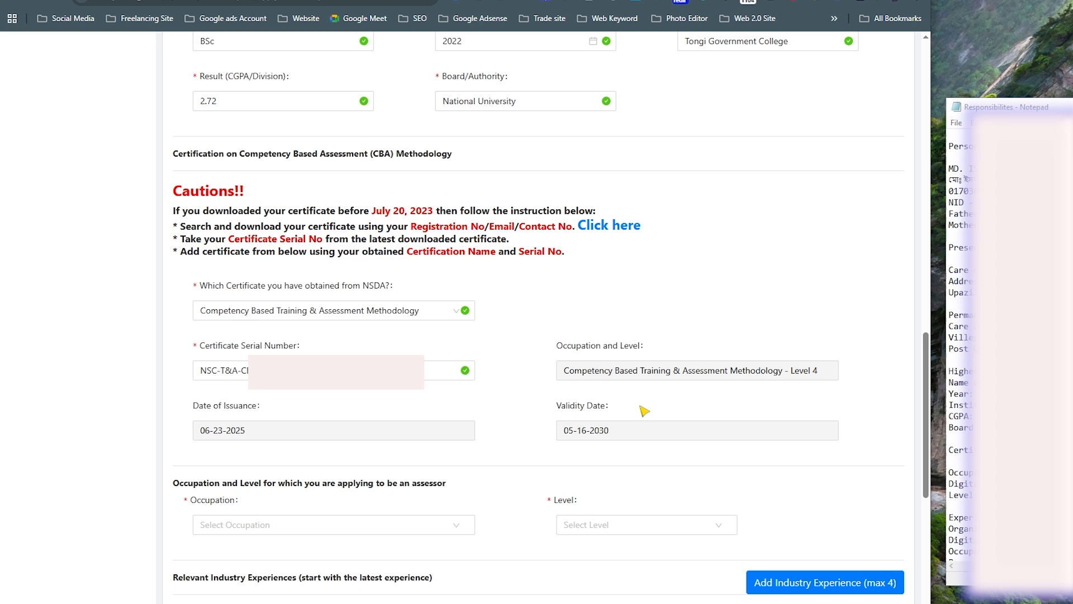
pyautogui.scroll(-2, 644, 411)
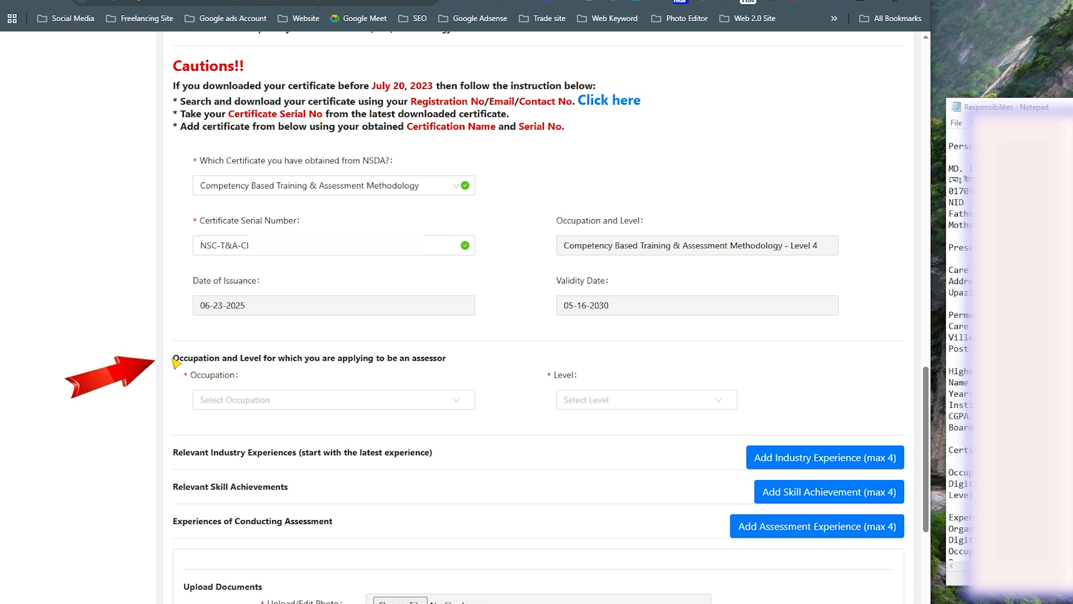
# Step: Choose 'Digital Marketing for Freelancing' as the assessor occupation and set the level to 3
pyautogui.moveTo(173, 360); pyautogui.dragTo(446, 364)
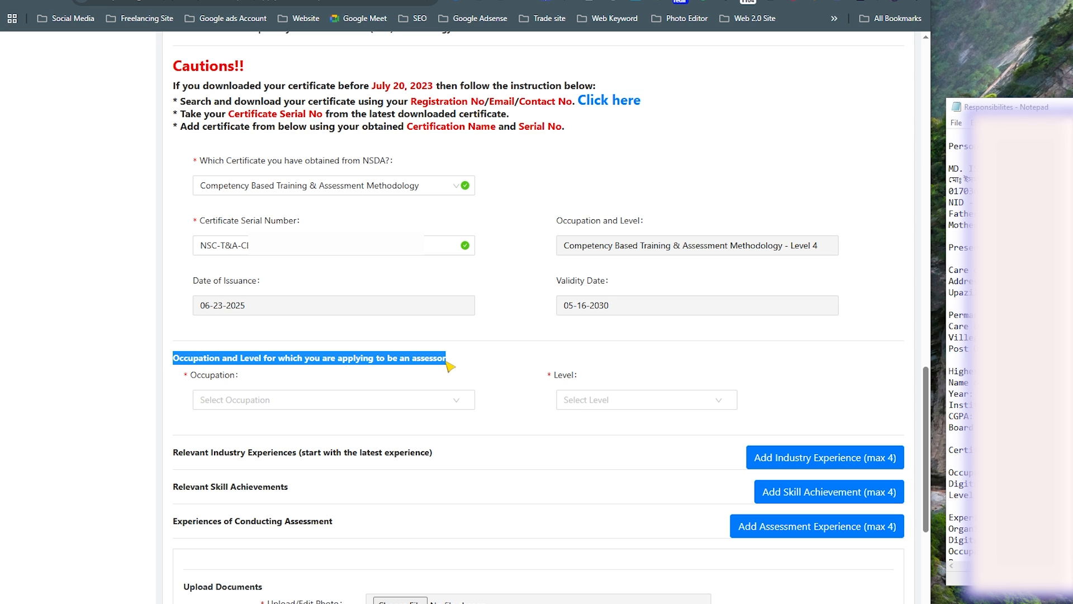
pyautogui.click(462, 402)
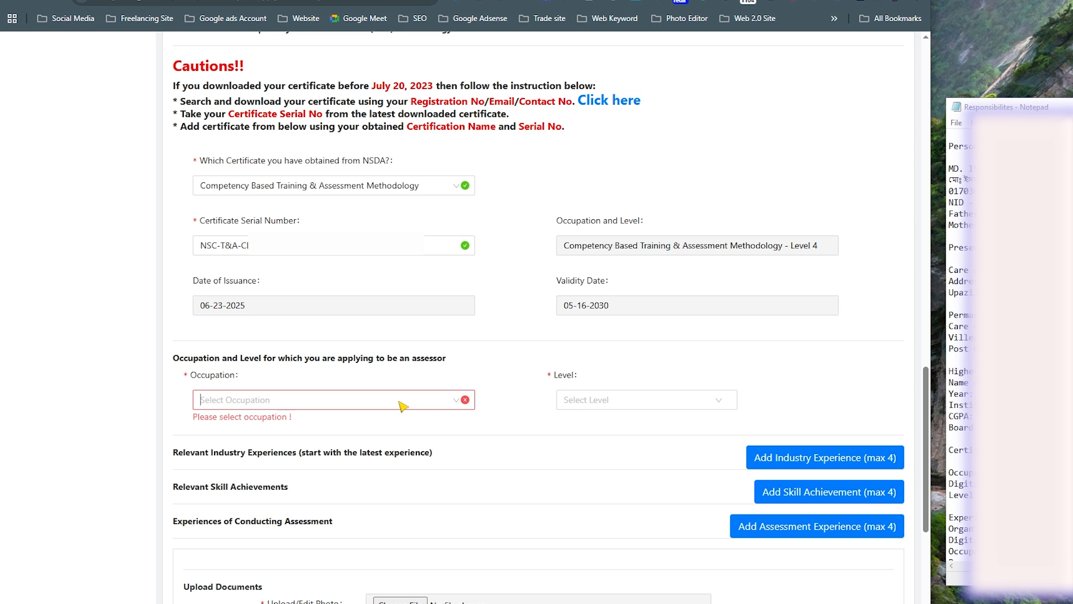
pyautogui.click(428, 407)
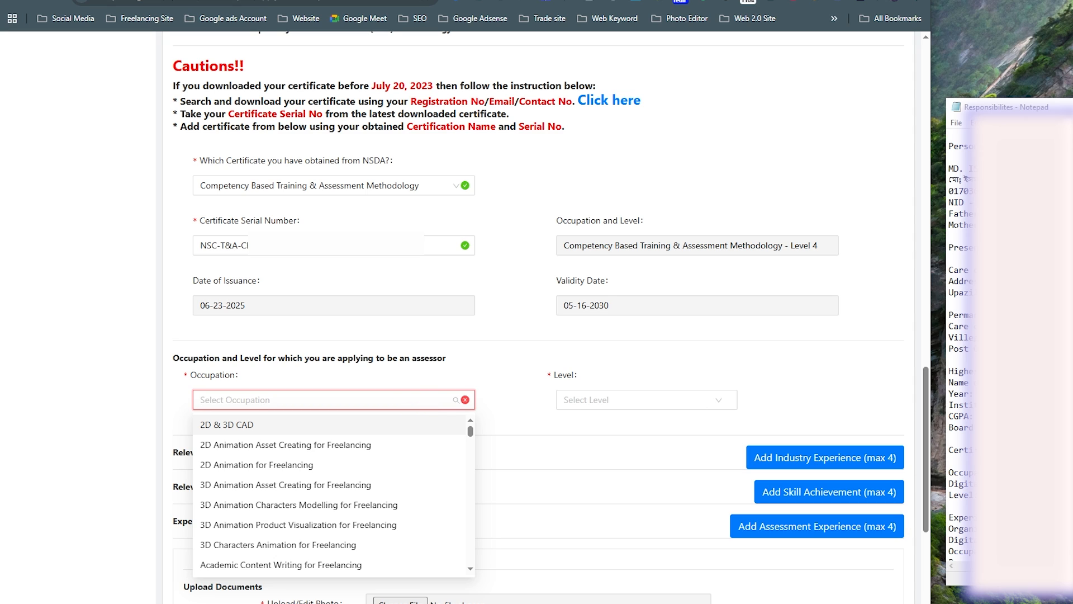
pyautogui.moveTo(1062, 485); pyautogui.dragTo(951, 484)
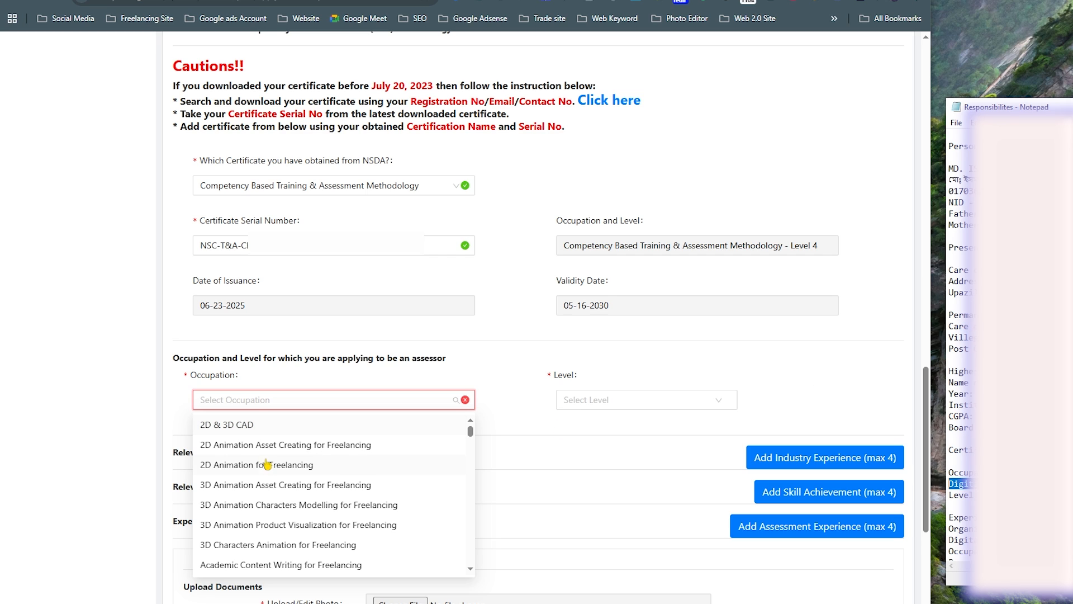
pyautogui.click(253, 403)
pyautogui.write('Digital Marketing For Freelancing')
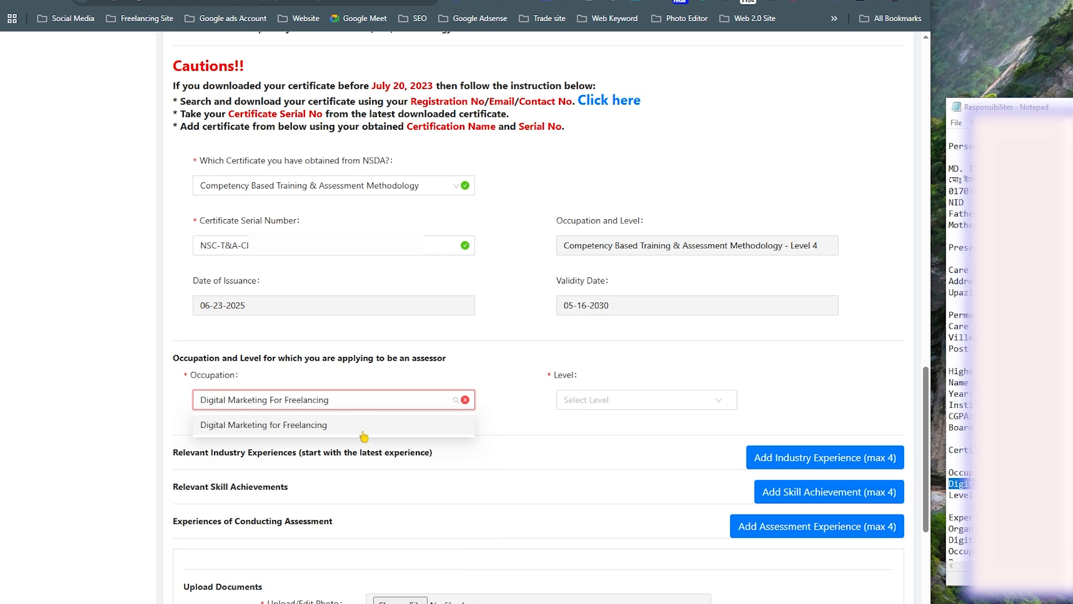
pyautogui.click(317, 427)
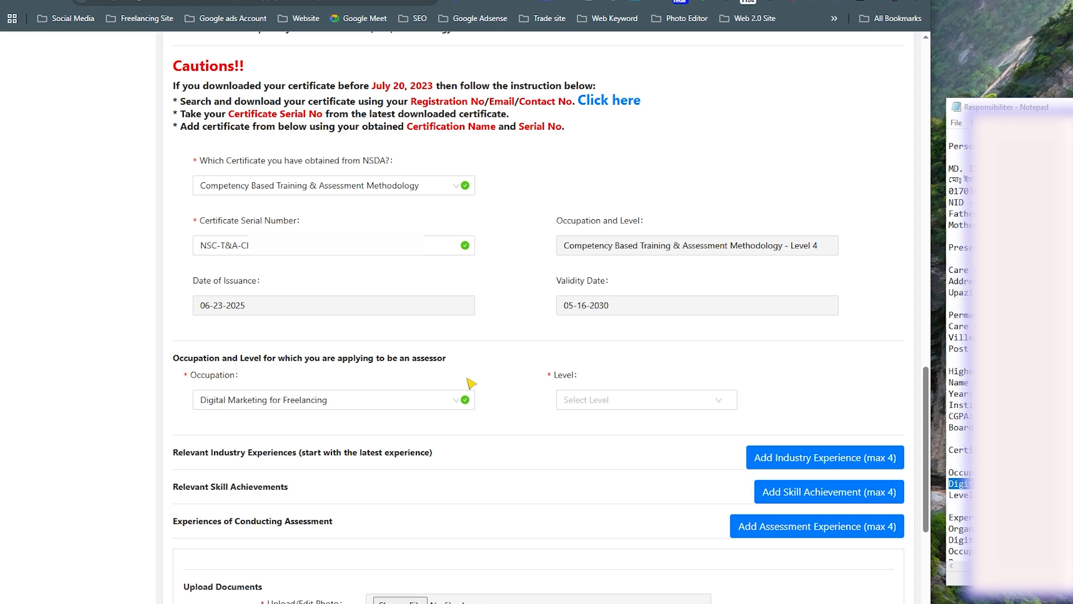
pyautogui.click(629, 402)
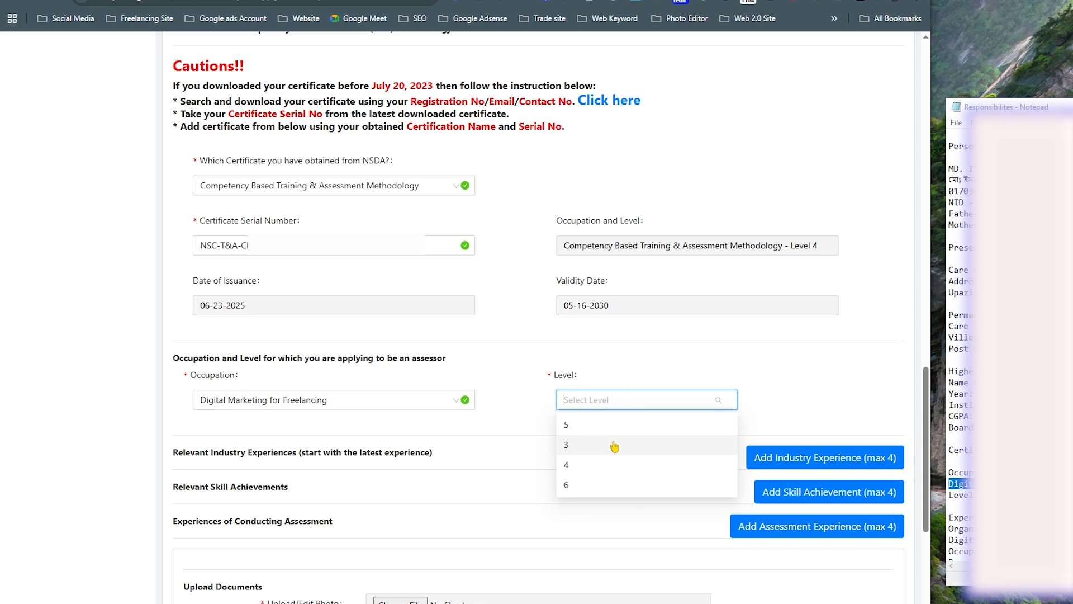
pyautogui.click(614, 446)
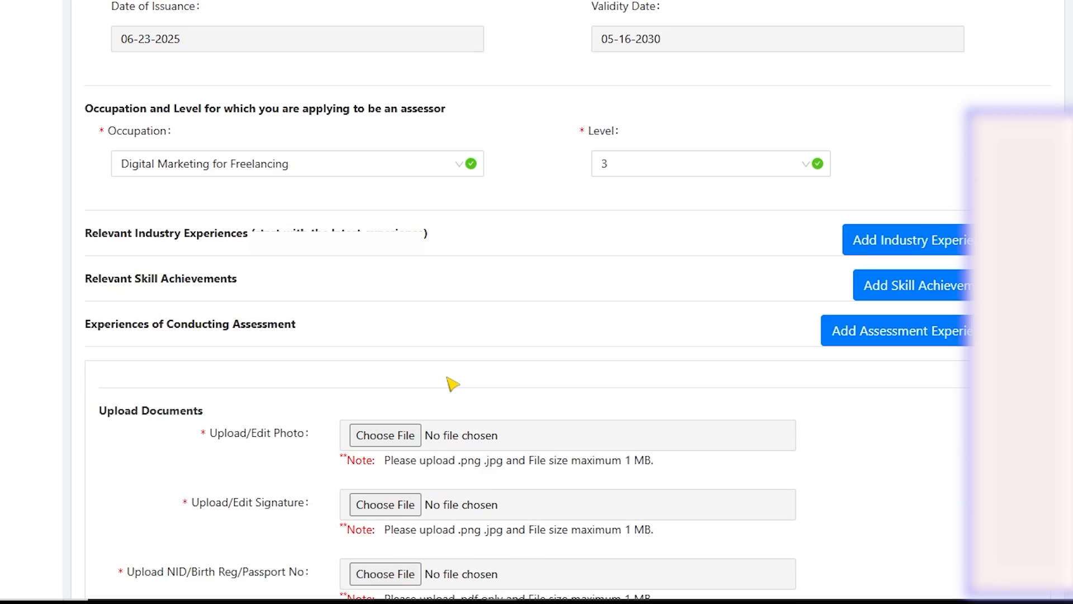
# Step: Add an industry experience row and paste in the organization name
pyautogui.scroll(-2, 451, 383)
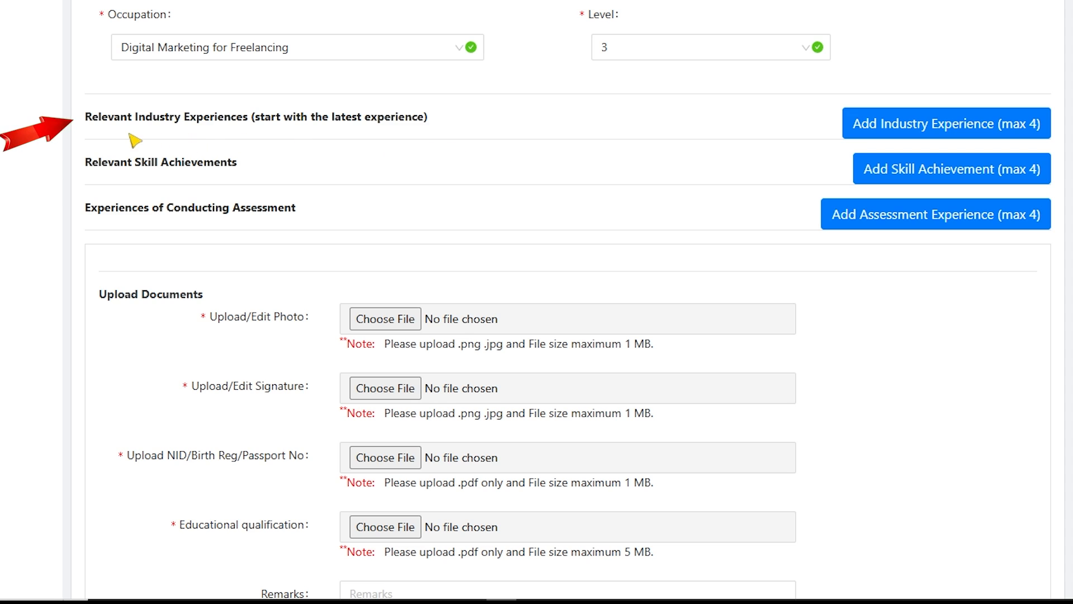
pyautogui.moveTo(82, 120); pyautogui.dragTo(265, 127)
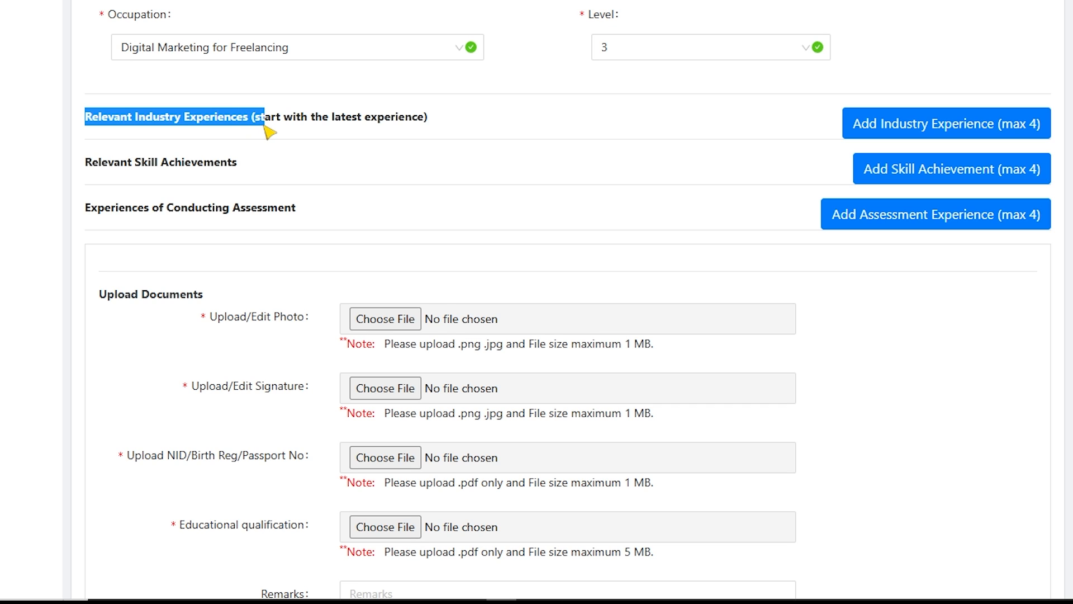
pyautogui.moveTo(265, 127); pyautogui.dragTo(446, 118)
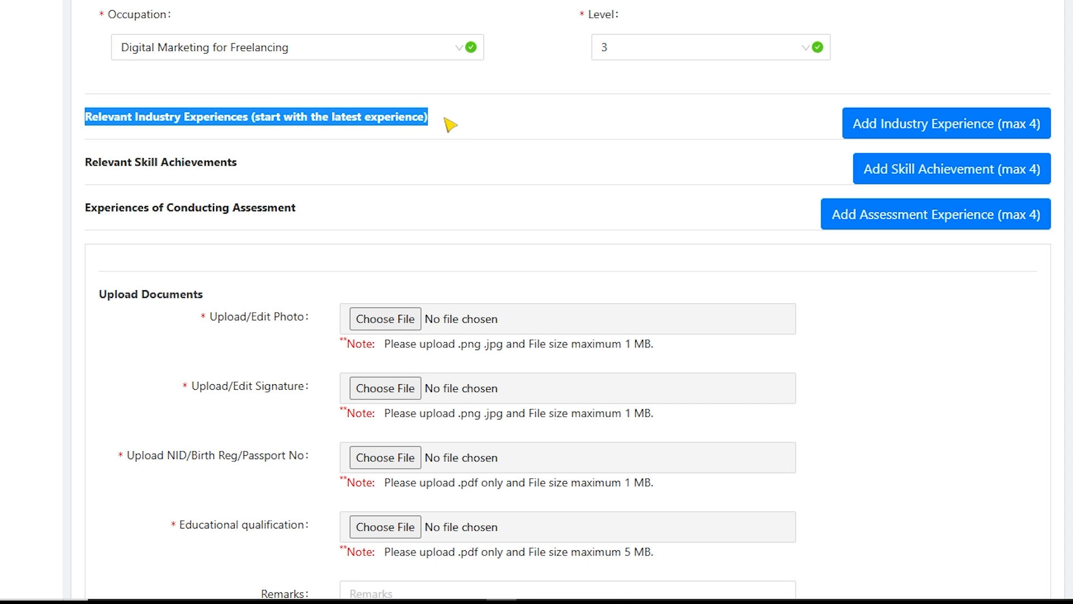
pyautogui.click(462, 127)
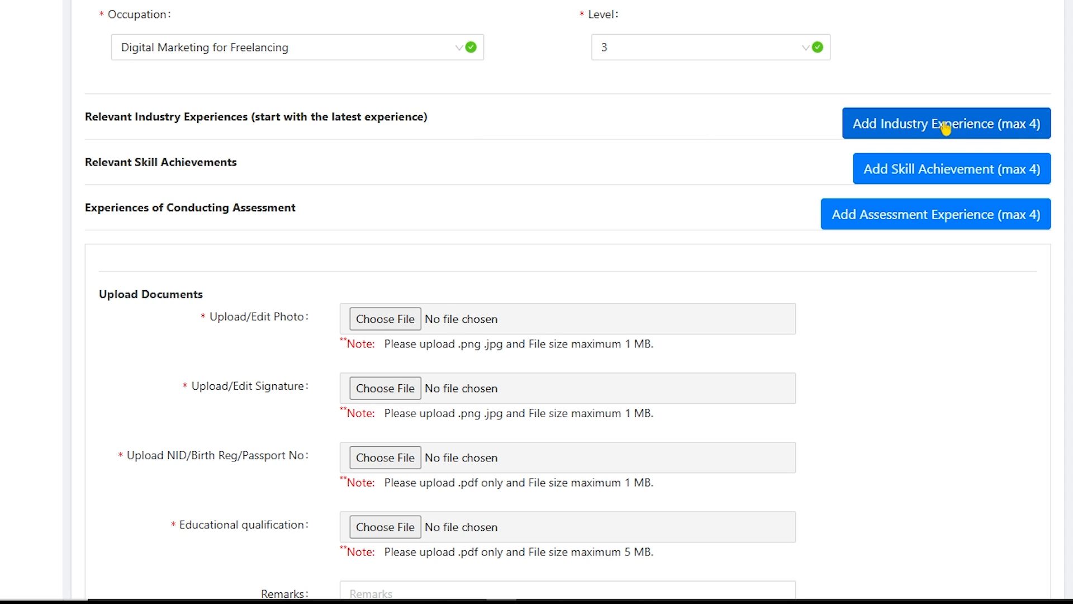
pyautogui.click(863, 133)
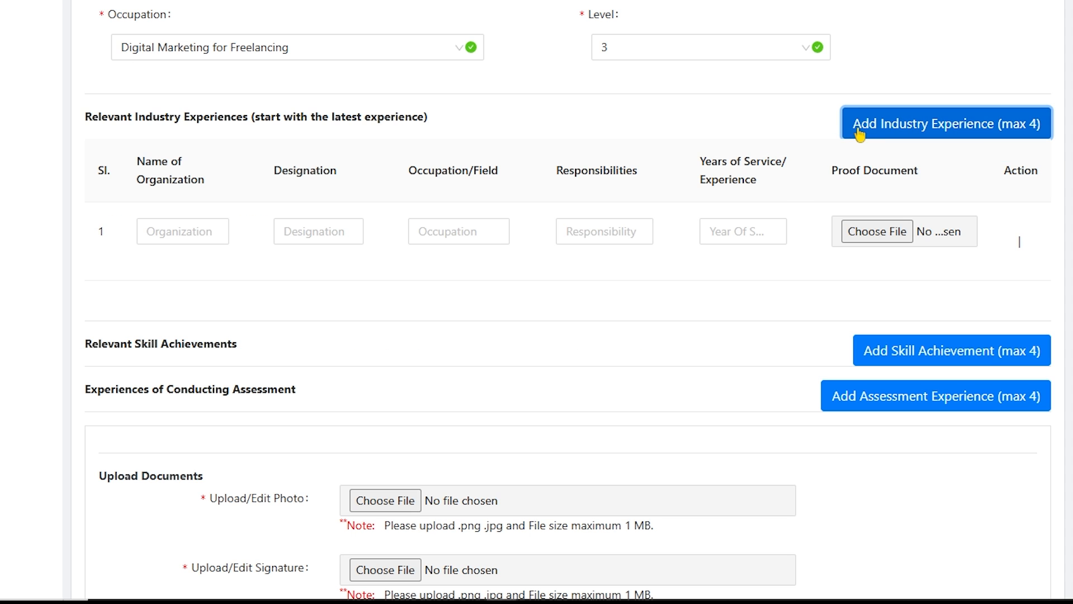
pyautogui.click(218, 233)
pyautogui.hotkey('ctrl', 'v')
pyautogui.click(327, 230)
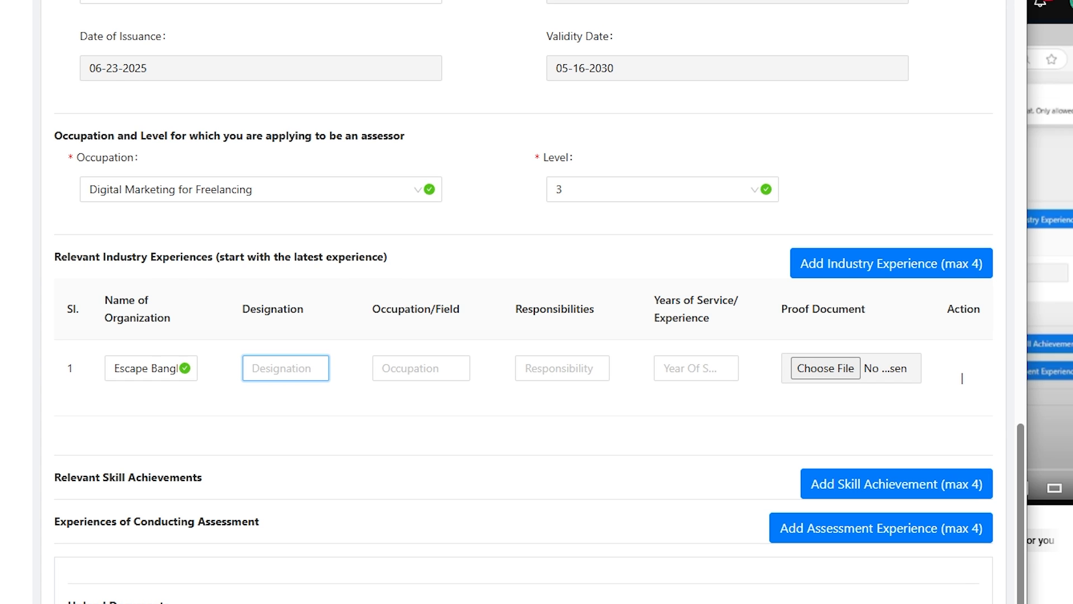
pyautogui.click(957, 377)
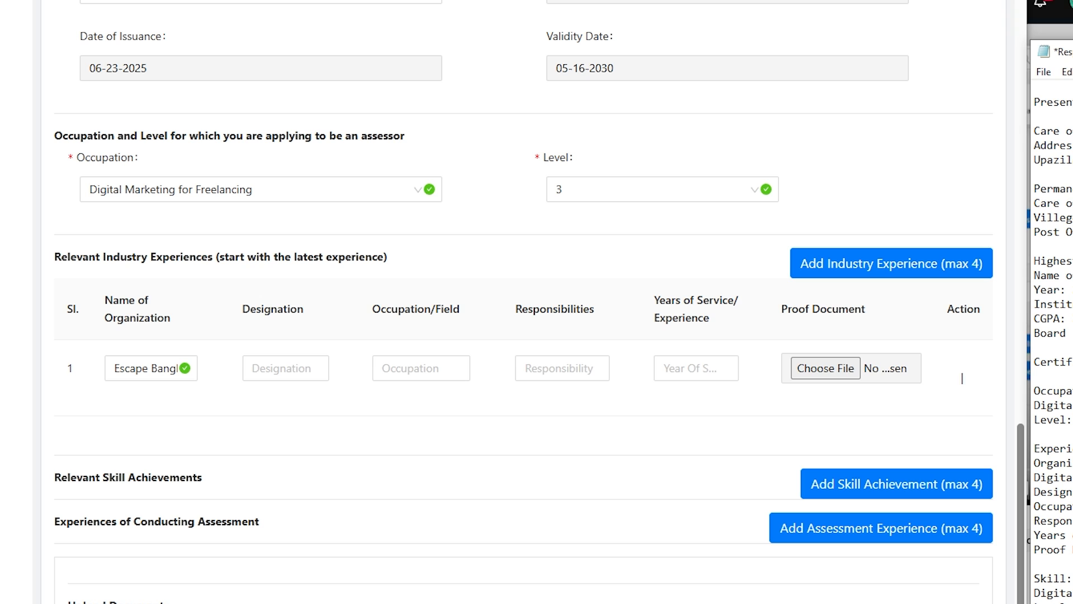
# Step: Enter the designation and set the occupation/field to Digital Marketing
pyautogui.click(311, 367)
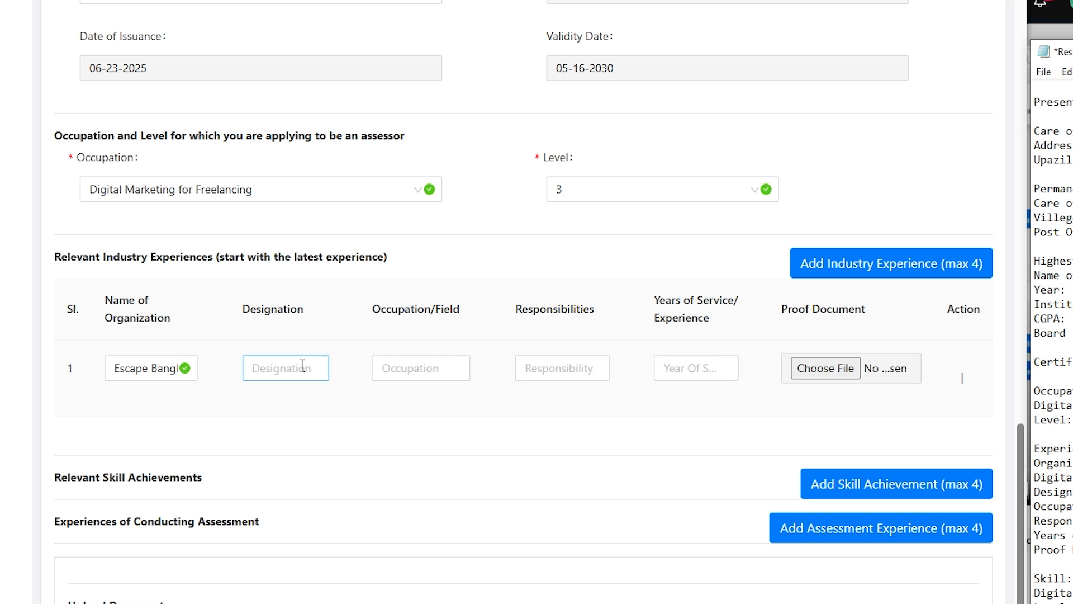
pyautogui.write('Digital Marketing Manager')
pyautogui.click(295, 369)
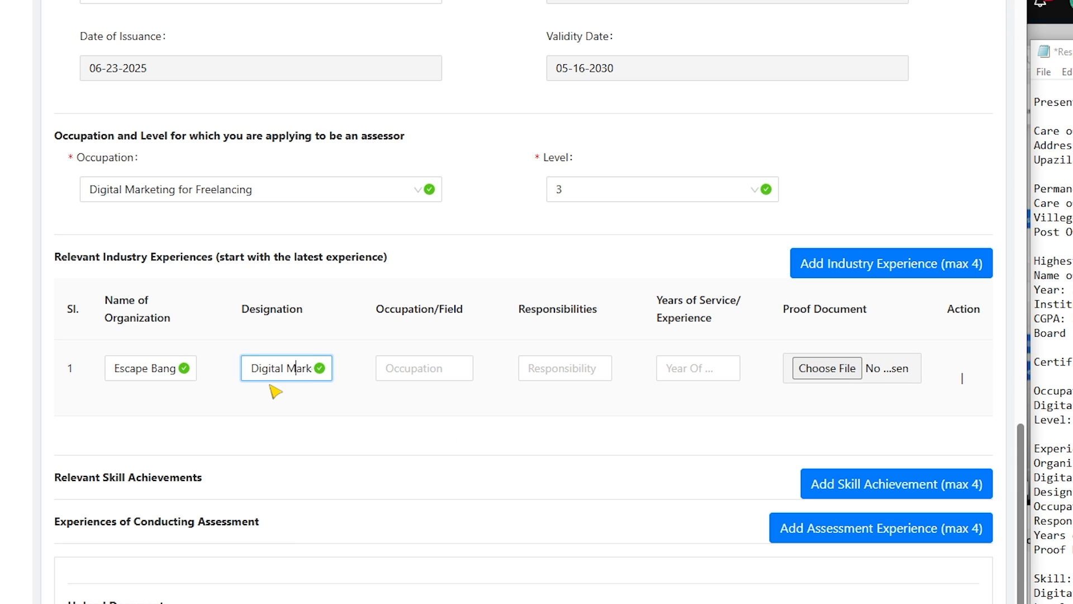
pyautogui.press('Right')
pyautogui.press('Right')
pyautogui.press('Right')
pyautogui.press('Right')
pyautogui.press('Right')
pyautogui.press('Right')
pyautogui.press('Right')
pyautogui.press('Right')
pyautogui.press('Right')
pyautogui.press('Right')
pyautogui.press('Right')
pyautogui.press('Right')
pyautogui.write('r')
pyautogui.click(443, 370)
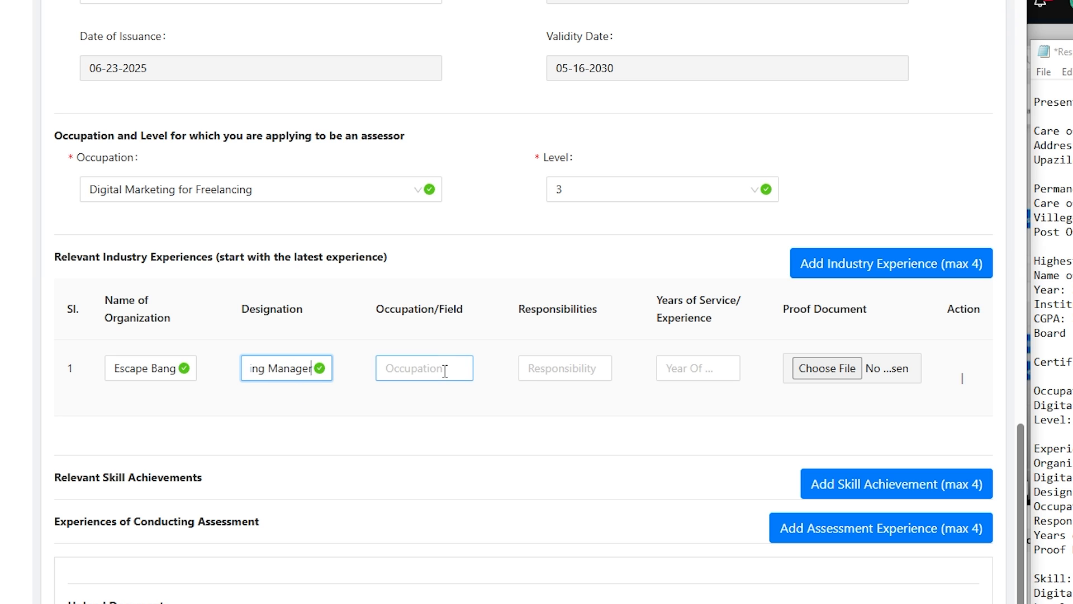
pyautogui.hotkey('alt', 'Tab')
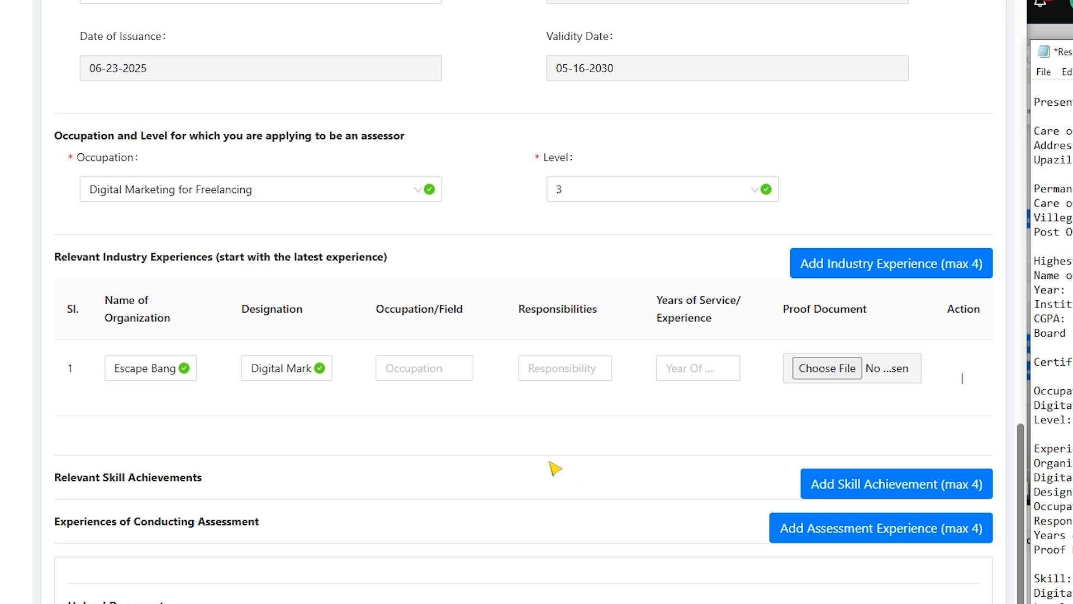
pyautogui.click(415, 369)
pyautogui.write('Digital Marketing')
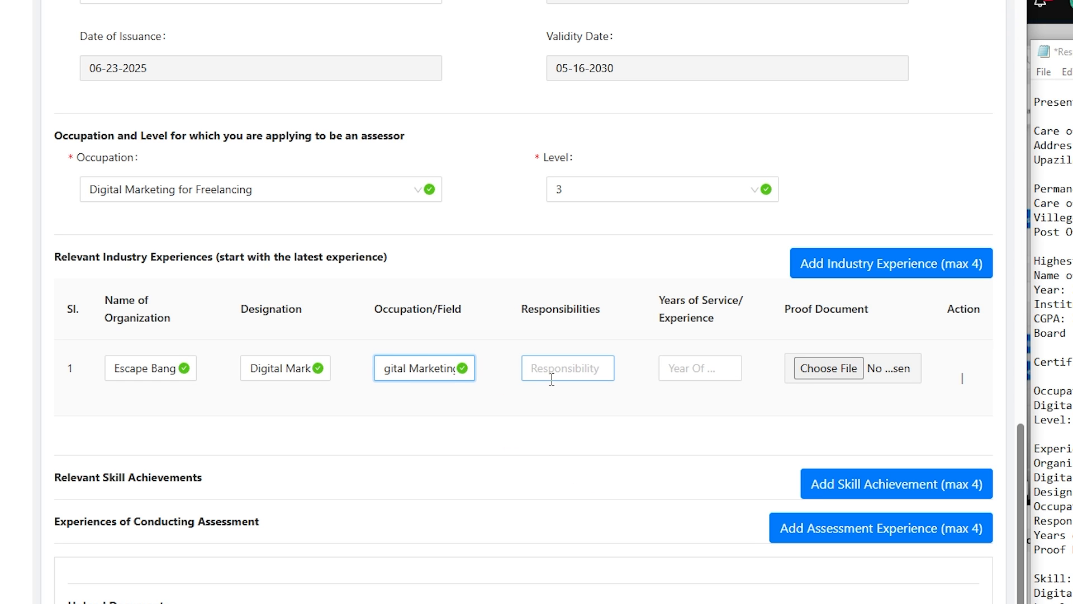
# Step: Paste the responsibilities and enter 5 years of service
pyautogui.click(552, 375)
pyautogui.hotkey('alt', 'Tab')
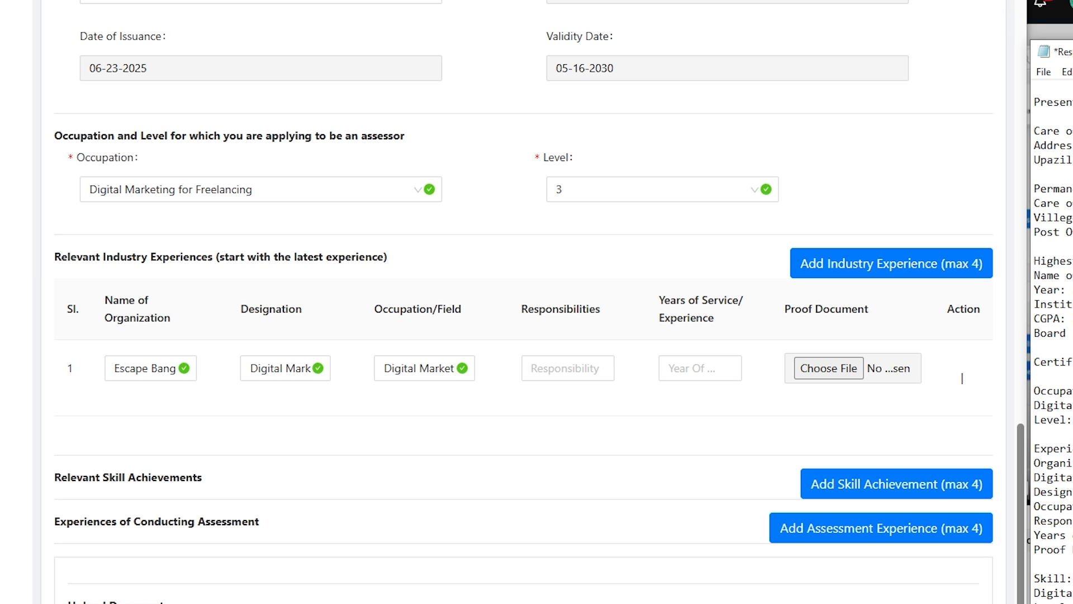
pyautogui.moveTo(1068, 51); pyautogui.dragTo(939, 53)
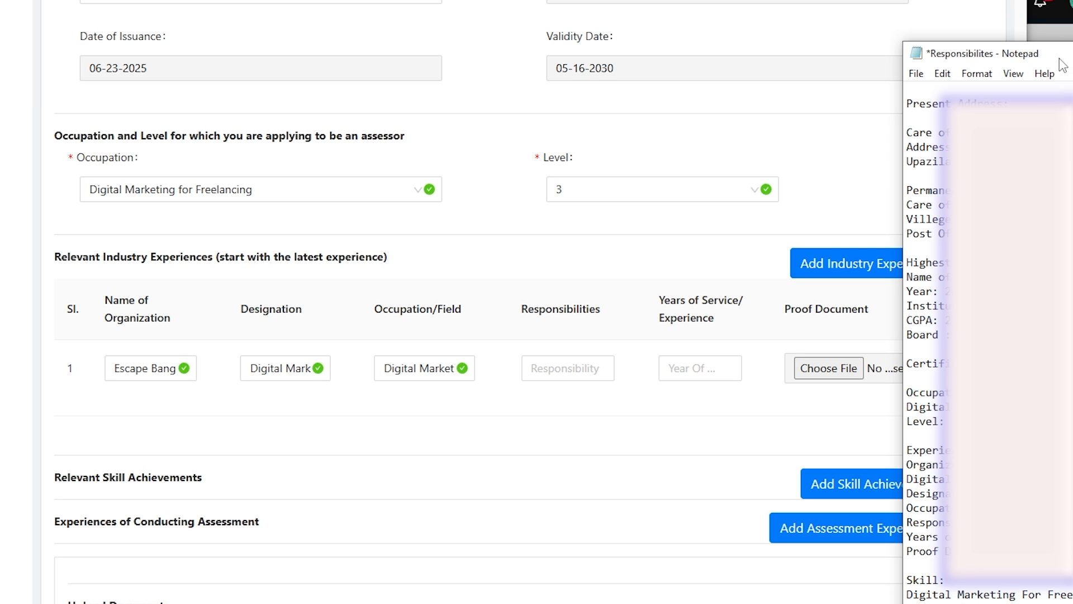
pyautogui.moveTo(1065, 62); pyautogui.dragTo(1072, 77)
pyautogui.click(550, 374)
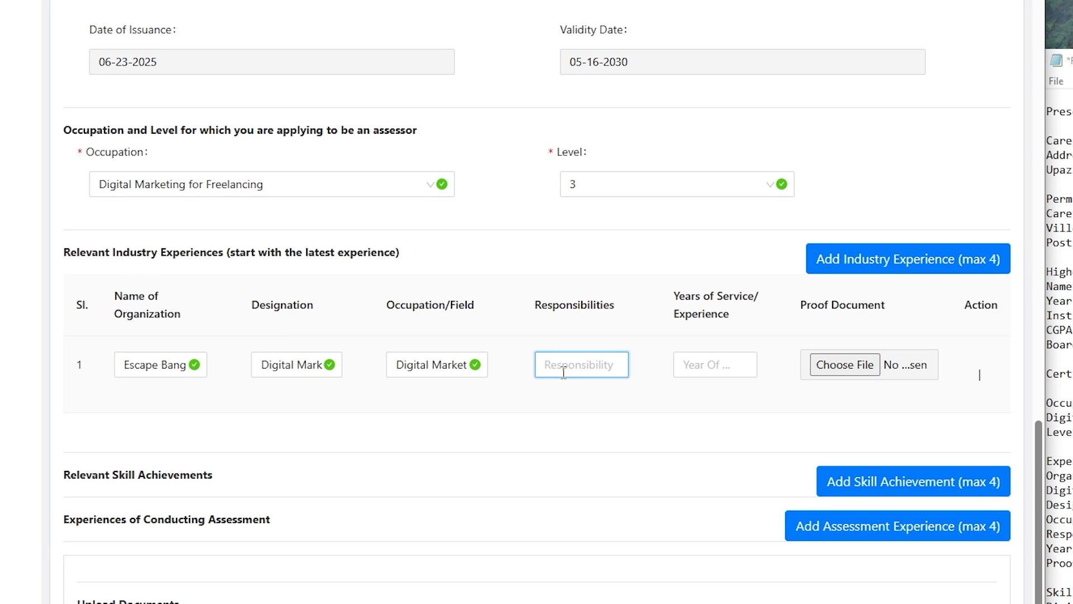
pyautogui.hotkey('ctrl', 'v')
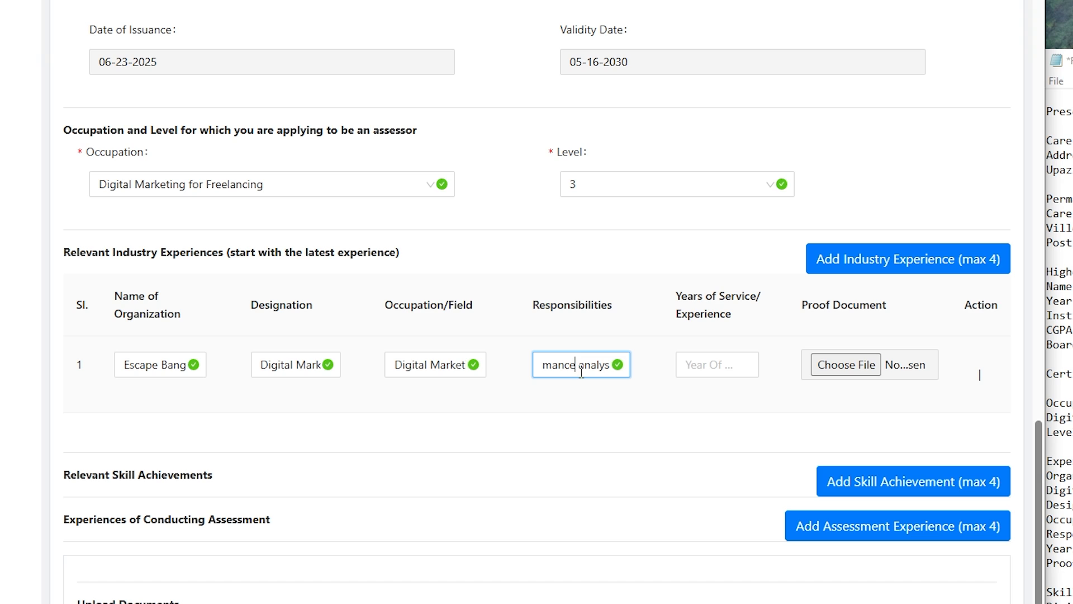
pyautogui.hotkey('ctrl', 'Left')
pyautogui.hotkey('ctrl', 'Left')
pyautogui.hotkey('ctrl', 'Left')
pyautogui.hotkey('ctrl', 'Left')
pyautogui.click(712, 369)
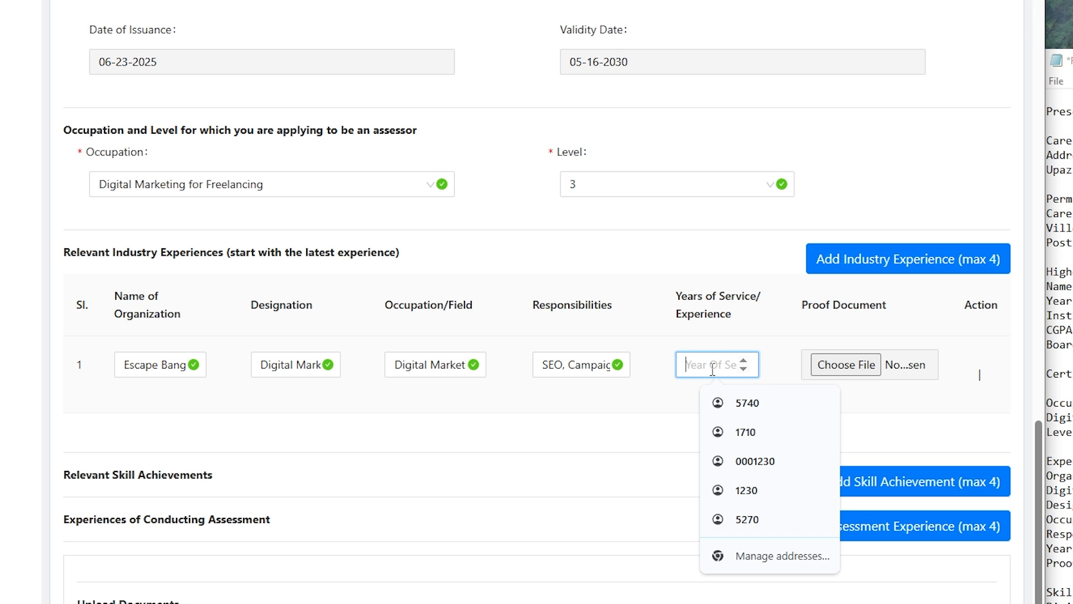
pyautogui.write('5')
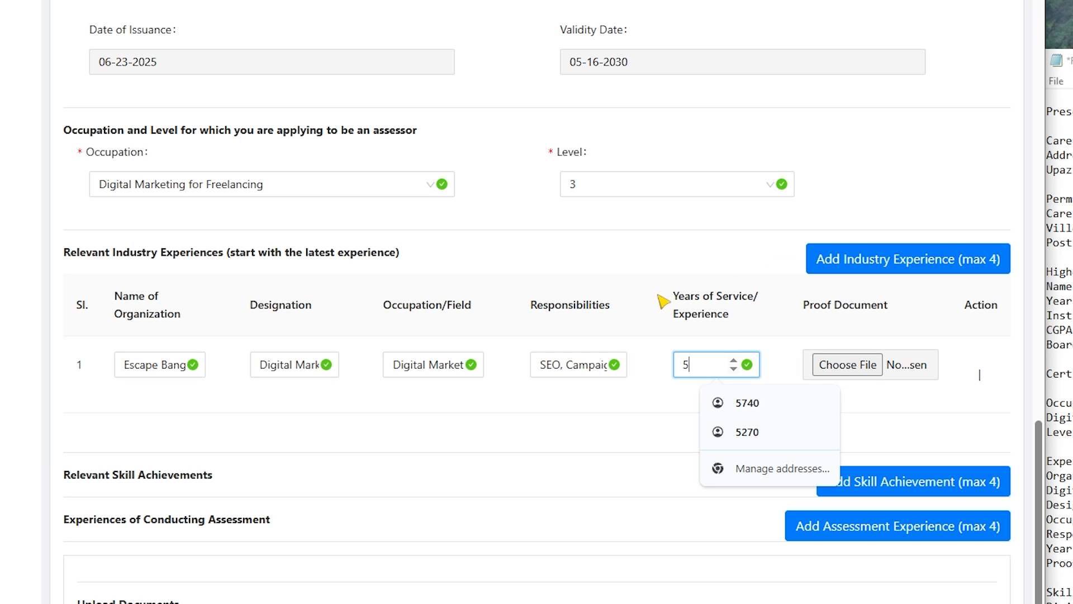
pyautogui.moveTo(671, 296); pyautogui.dragTo(759, 326)
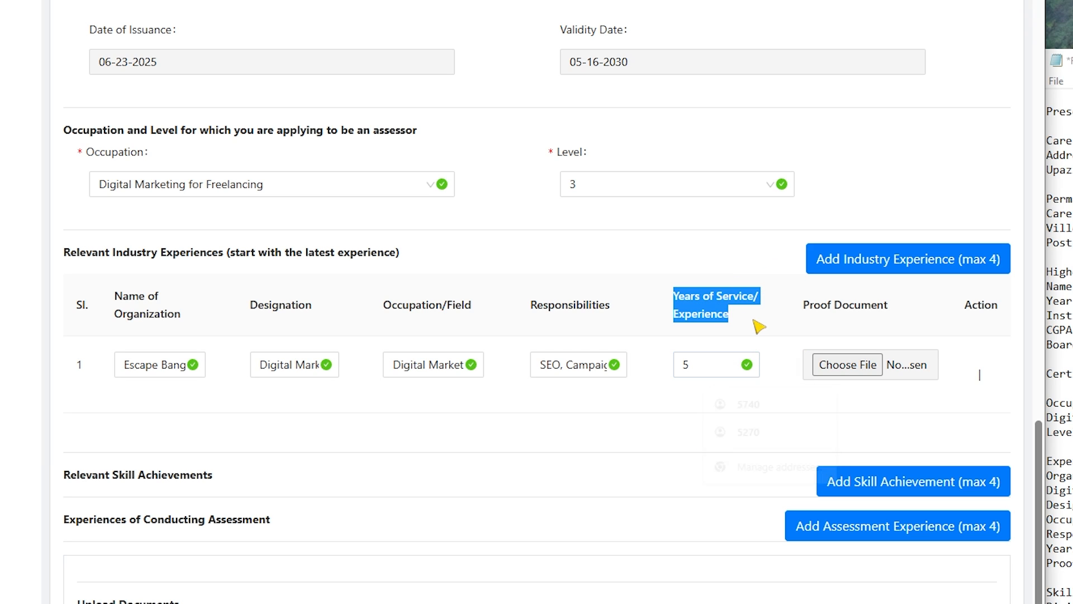
pyautogui.click(785, 338)
# Step: Attach the experience certificate JPG as the experience row's proof document
pyautogui.click(838, 367)
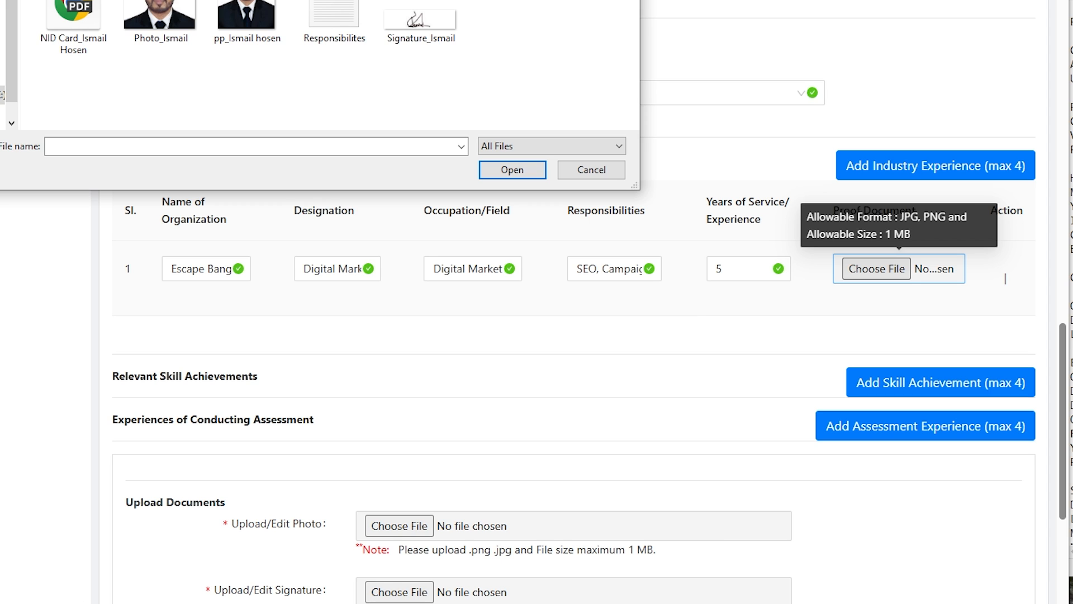
pyautogui.doubleClick(334, 1)
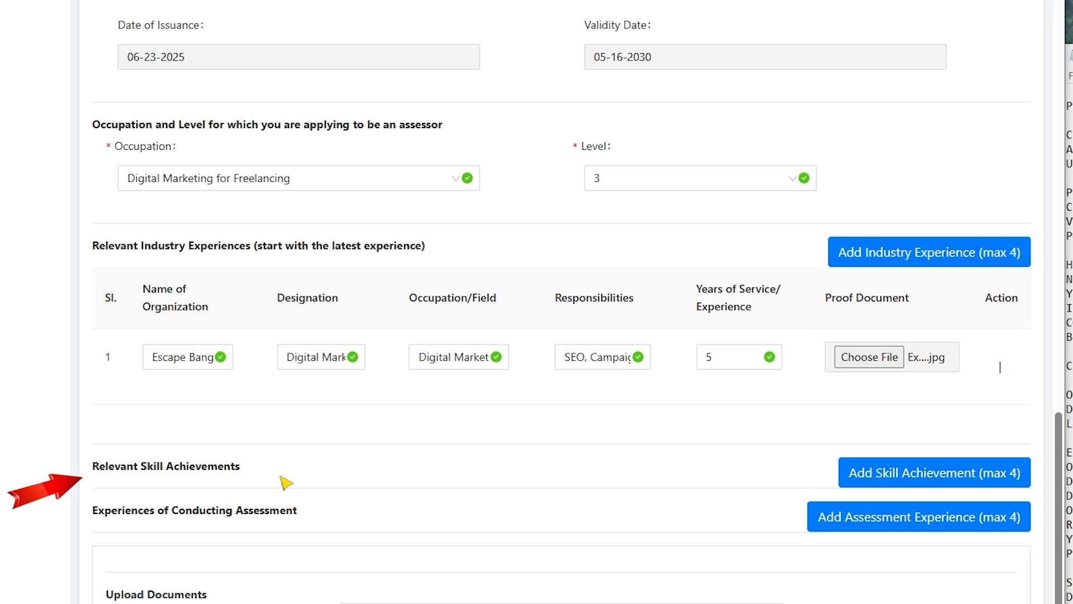
pyautogui.moveTo(90, 467); pyautogui.dragTo(247, 477)
# Step: Add a skill achievement row with the occupation, Level 3, issuer NSDA and the certificate number
pyautogui.click(481, 313)
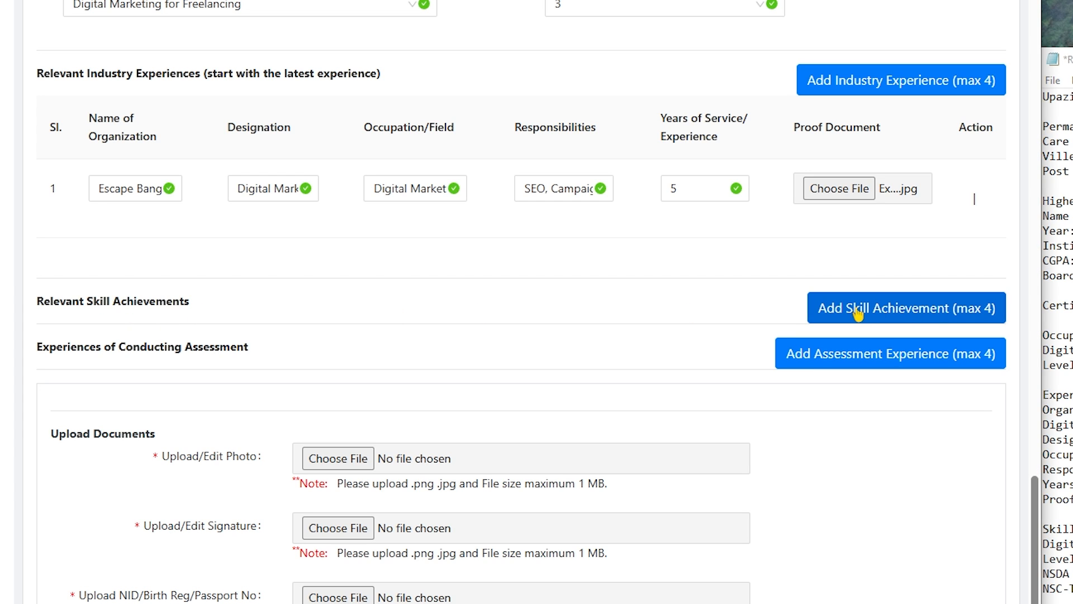
pyautogui.click(911, 311)
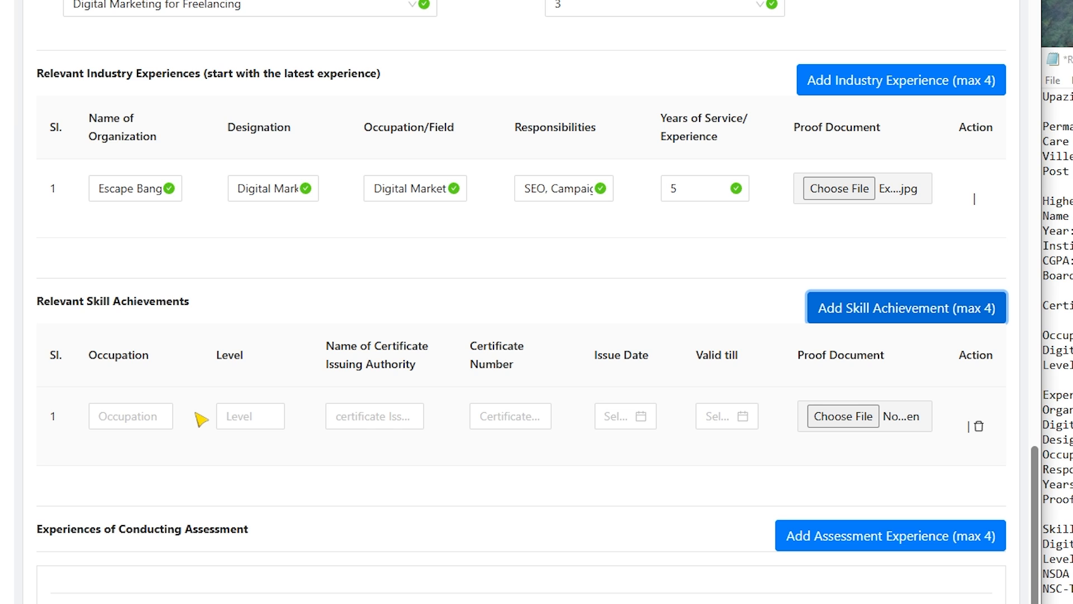
pyautogui.click(125, 418)
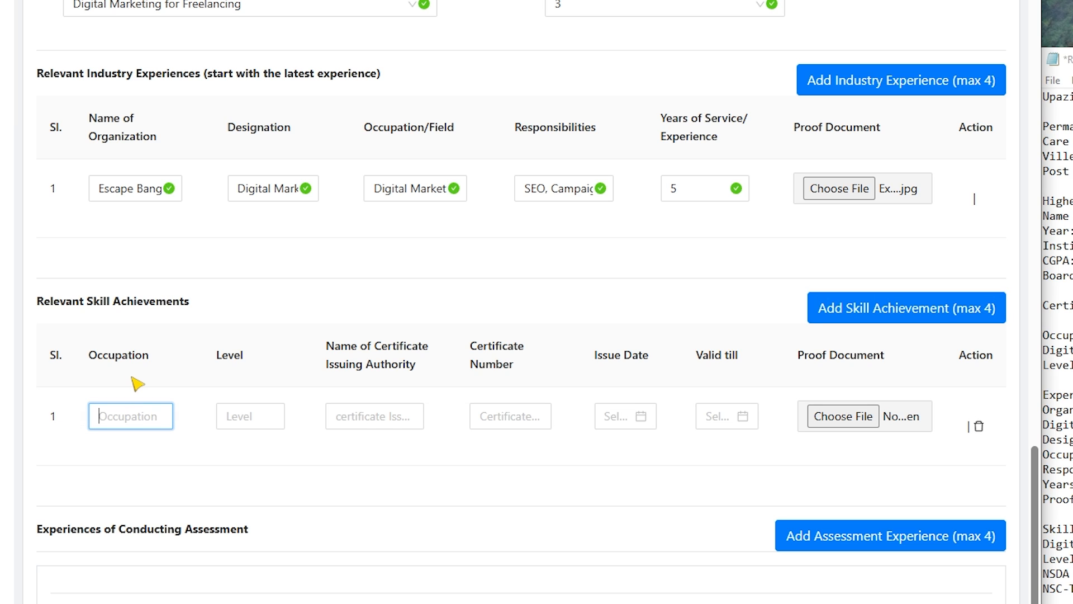
pyautogui.write('Digital Marketing for Freelancing')
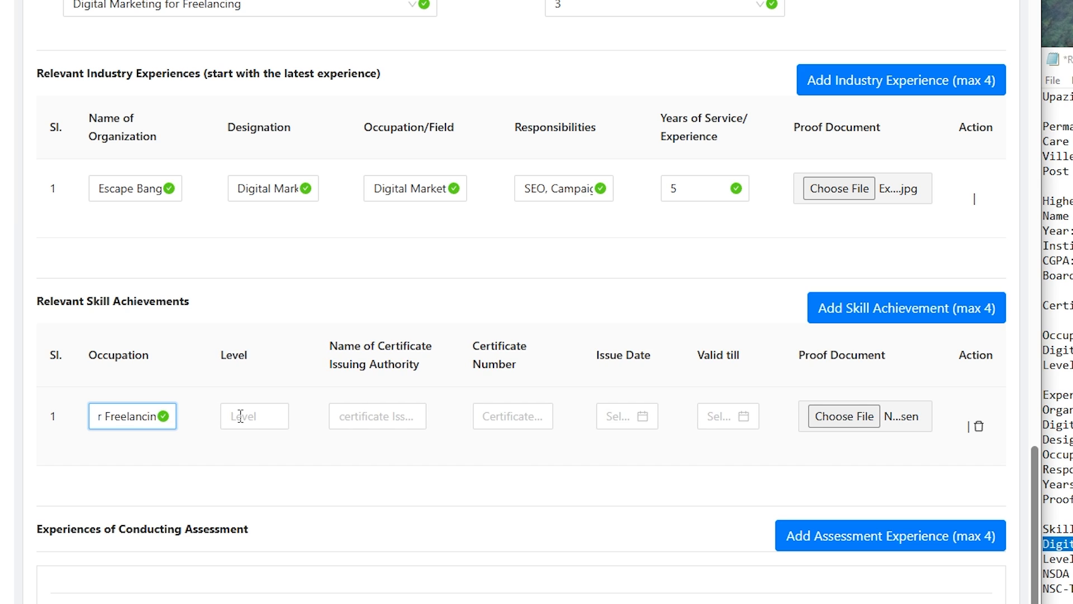
pyautogui.click(256, 422)
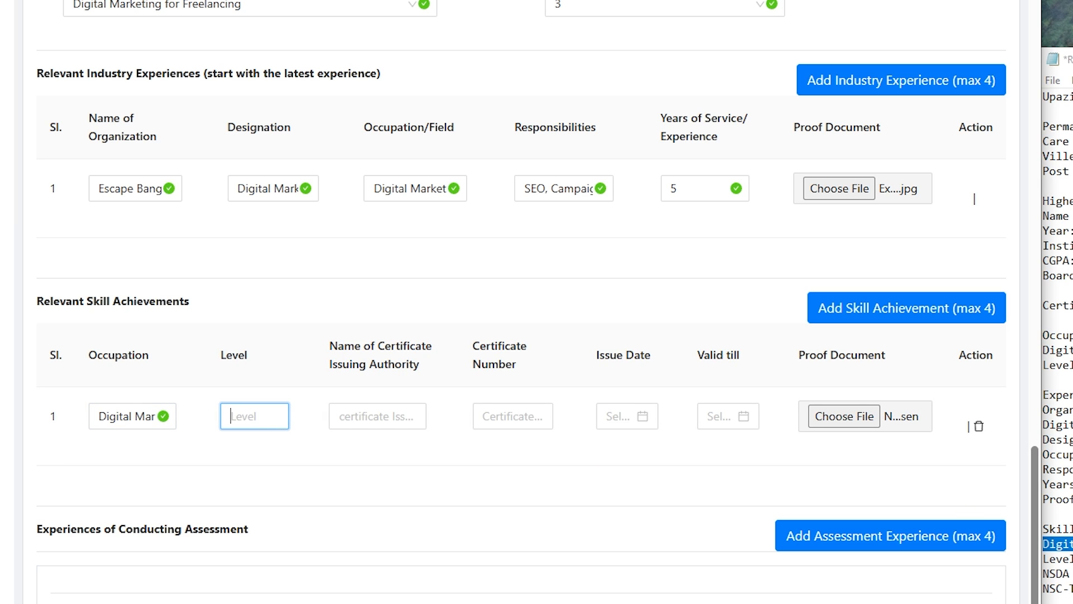
pyautogui.write('3')
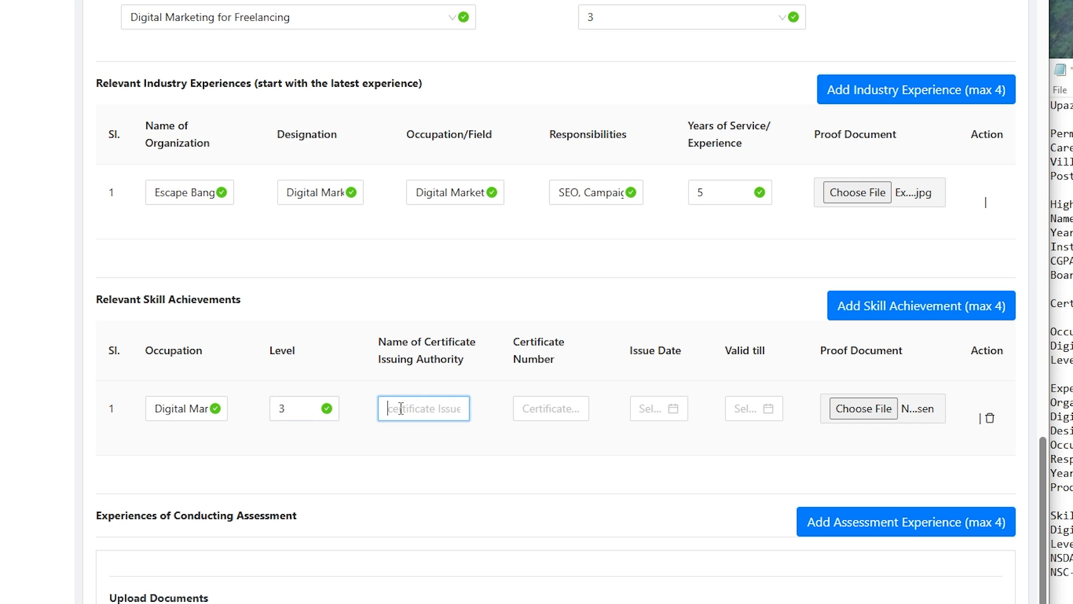
pyautogui.write('NSDA')
pyautogui.click(542, 414)
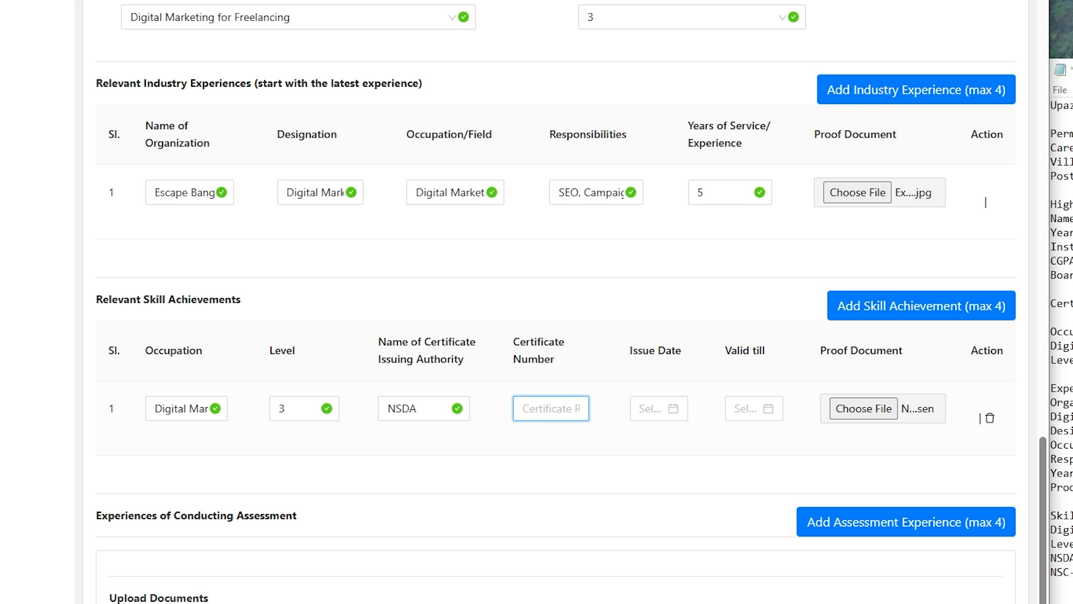
pyautogui.click(1064, 571)
pyautogui.moveTo(1070, 571); pyautogui.dragTo(1051, 574)
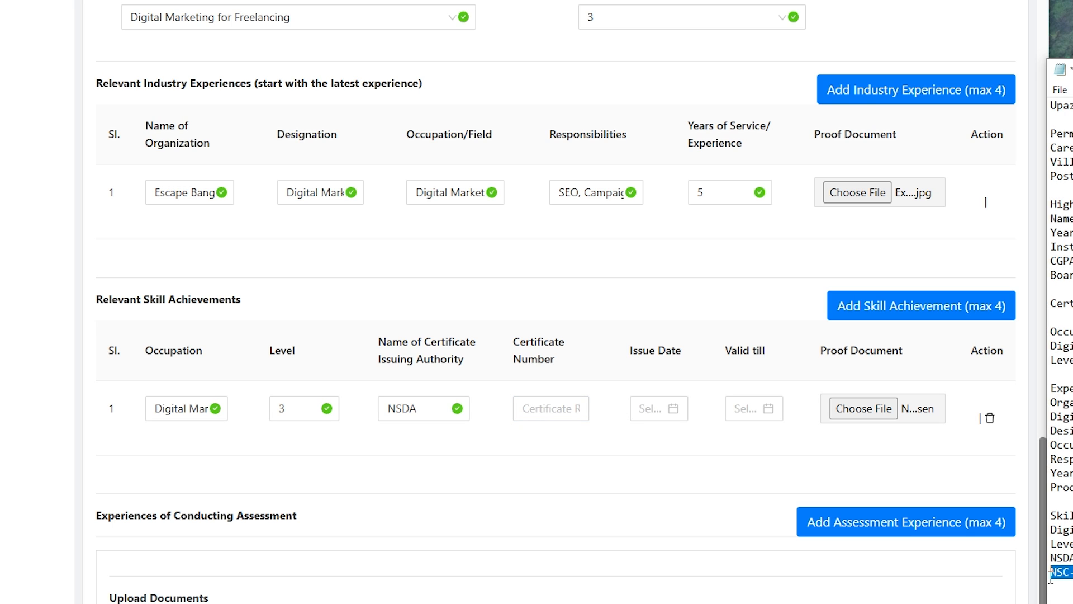
pyautogui.click(560, 407)
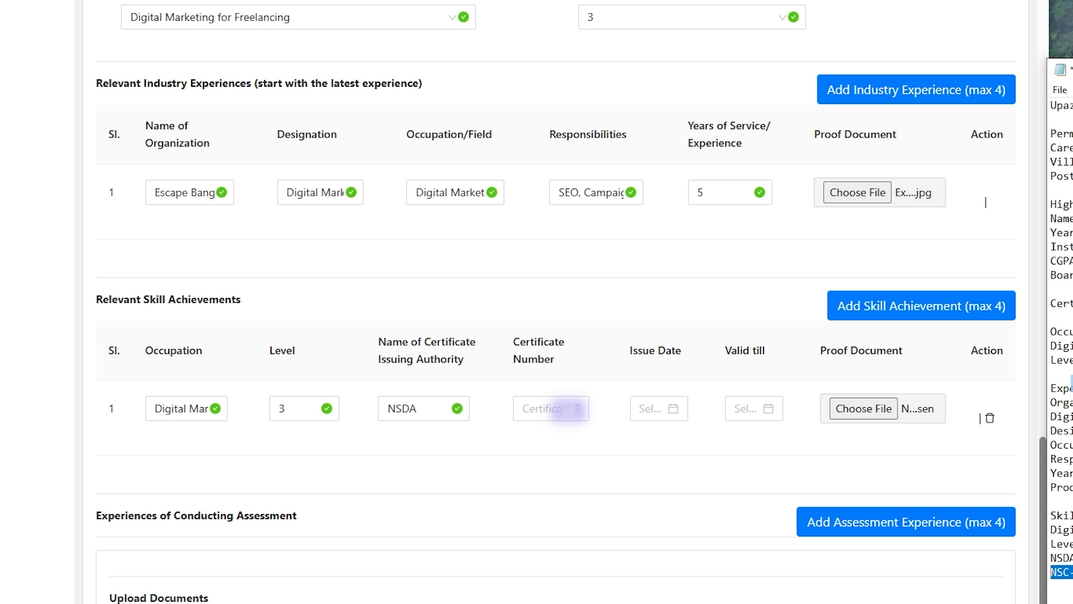
pyautogui.hotkey('ctrl', 'v')
# Step: Set issue date 14 Jun 2025, valid till 10 Jan 2030, and choose the proof document
pyautogui.click(645, 408)
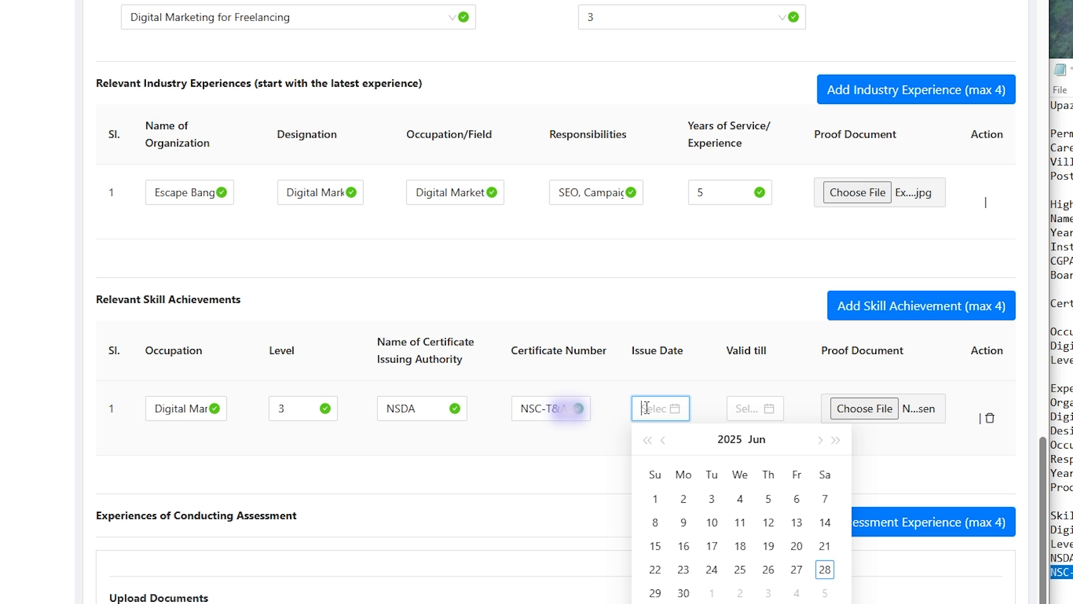
pyautogui.scroll(-3, 645, 408)
pyautogui.click(808, 362)
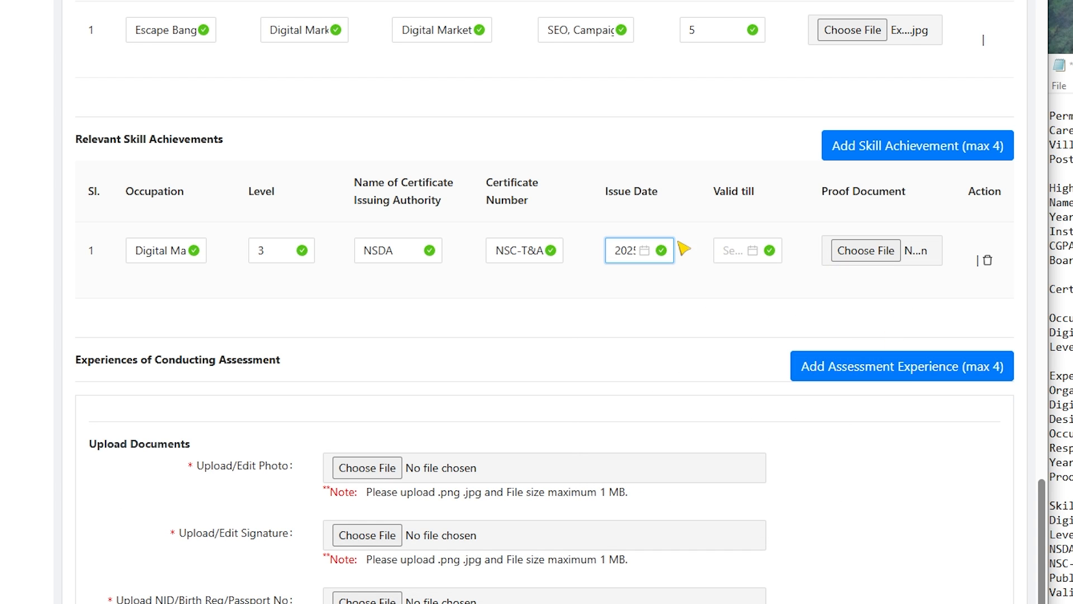
pyautogui.click(739, 250)
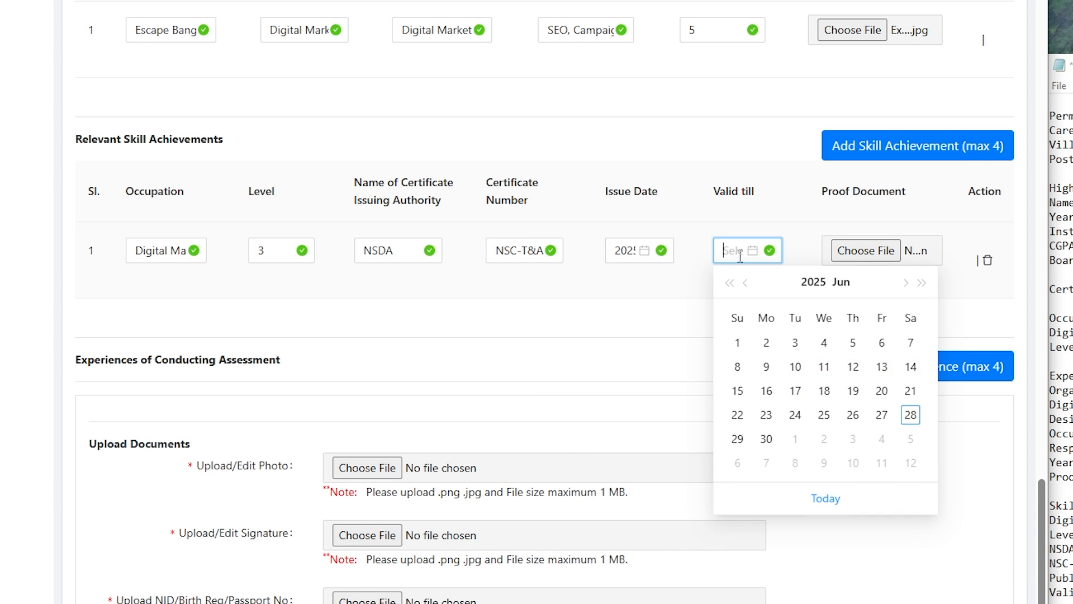
pyautogui.click(823, 286)
pyautogui.click(894, 482)
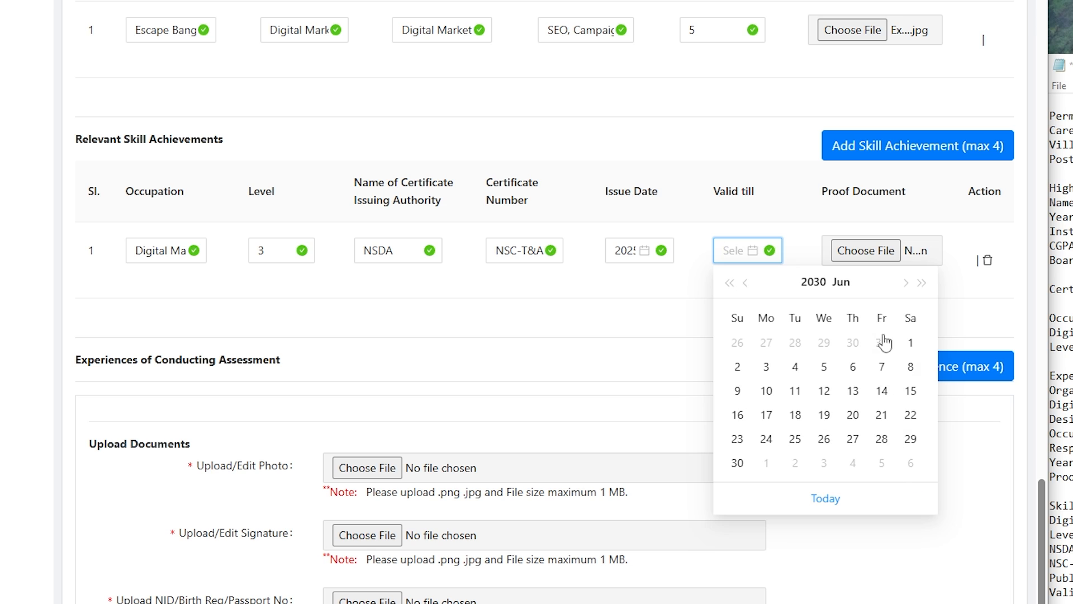
pyautogui.click(842, 284)
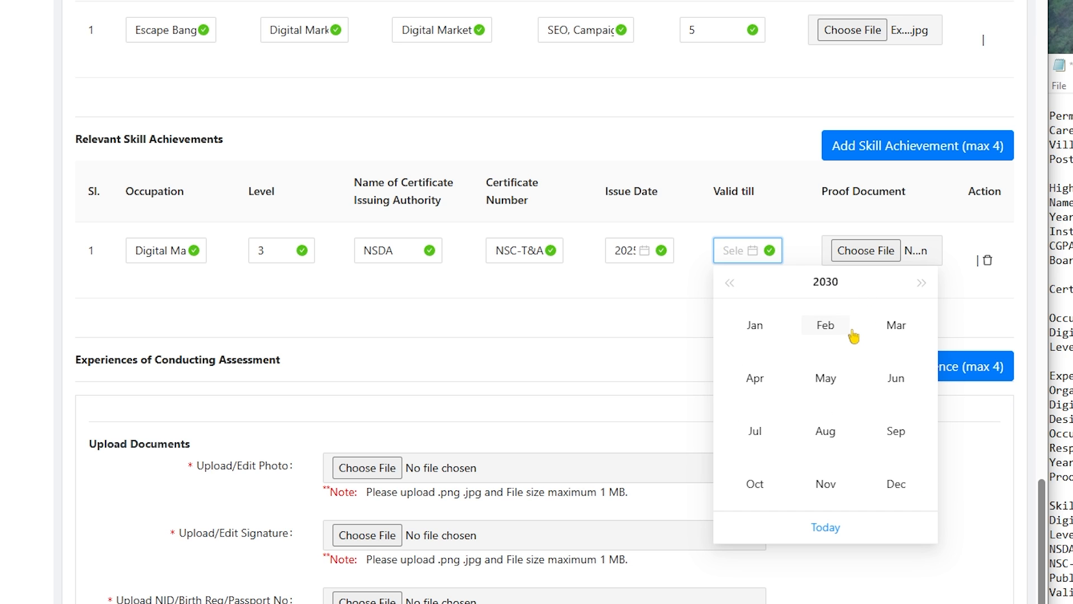
pyautogui.click(765, 338)
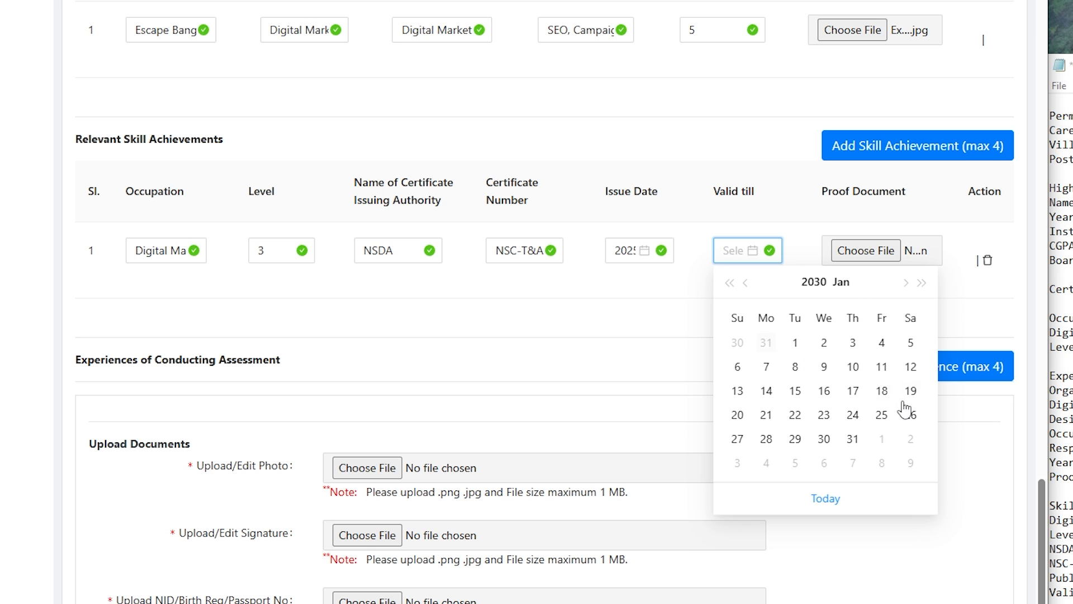
pyautogui.click(853, 369)
pyautogui.click(738, 251)
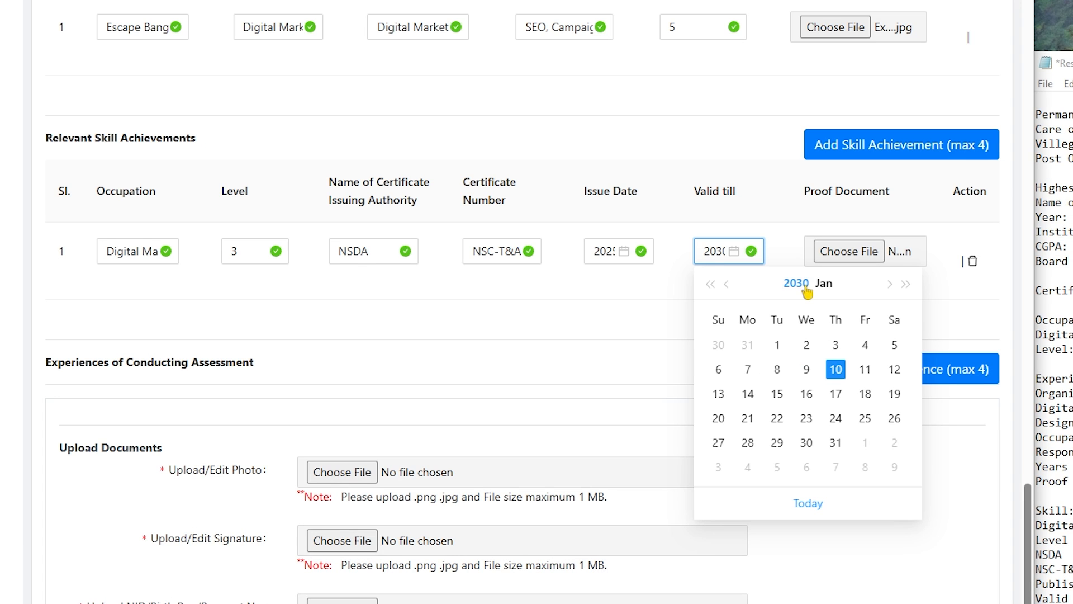
pyautogui.click(857, 252)
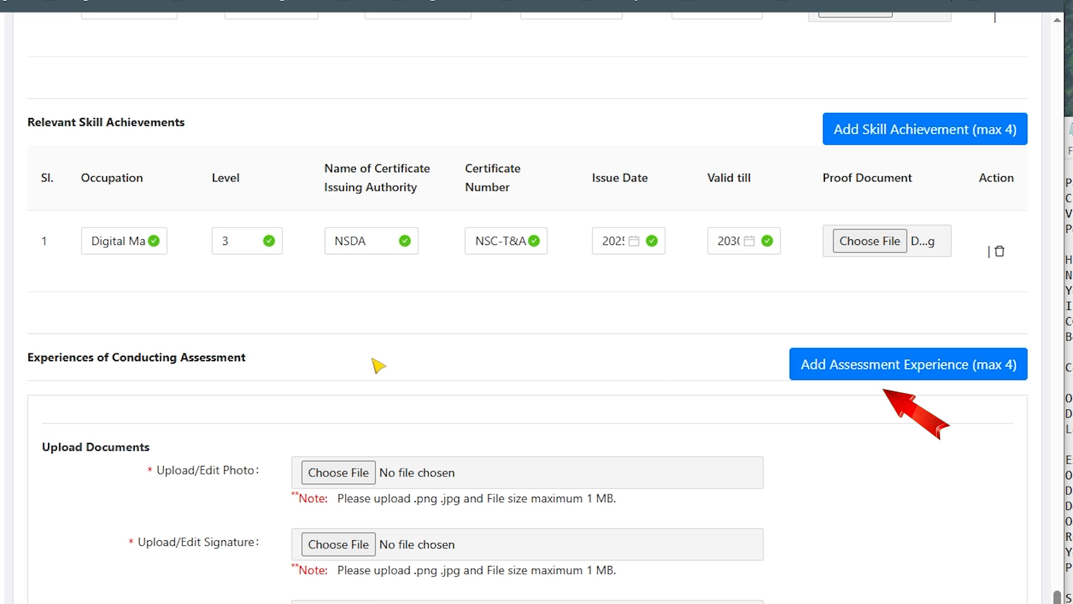
# Step: Upload the applicant's photo and signature image
pyautogui.scroll(-2, 380, 383)
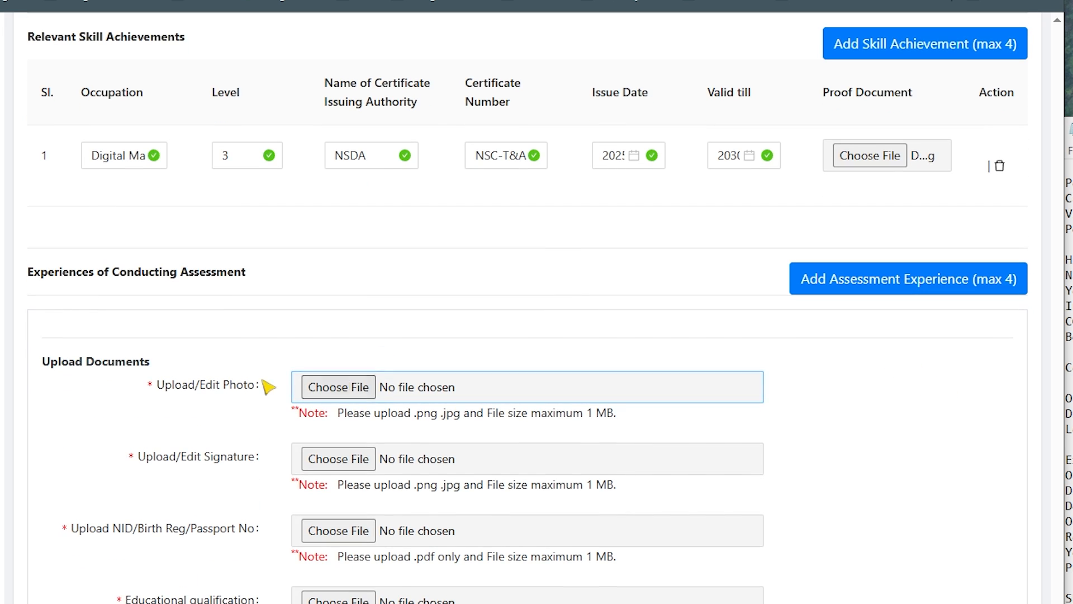
pyautogui.moveTo(49, 366); pyautogui.dragTo(160, 372)
pyautogui.click(199, 373)
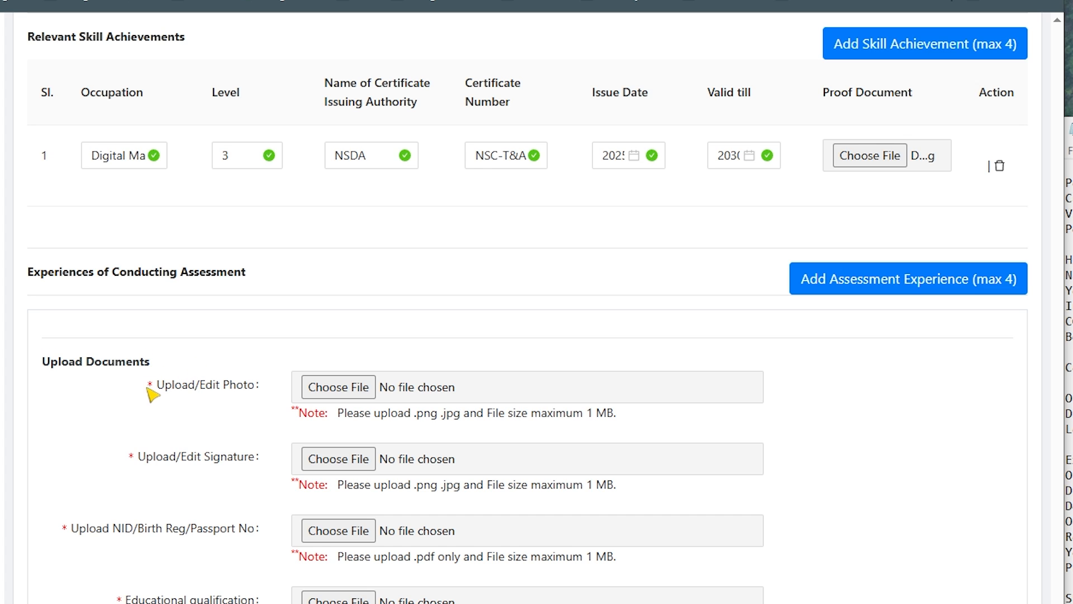
pyautogui.tripleClick(258, 391)
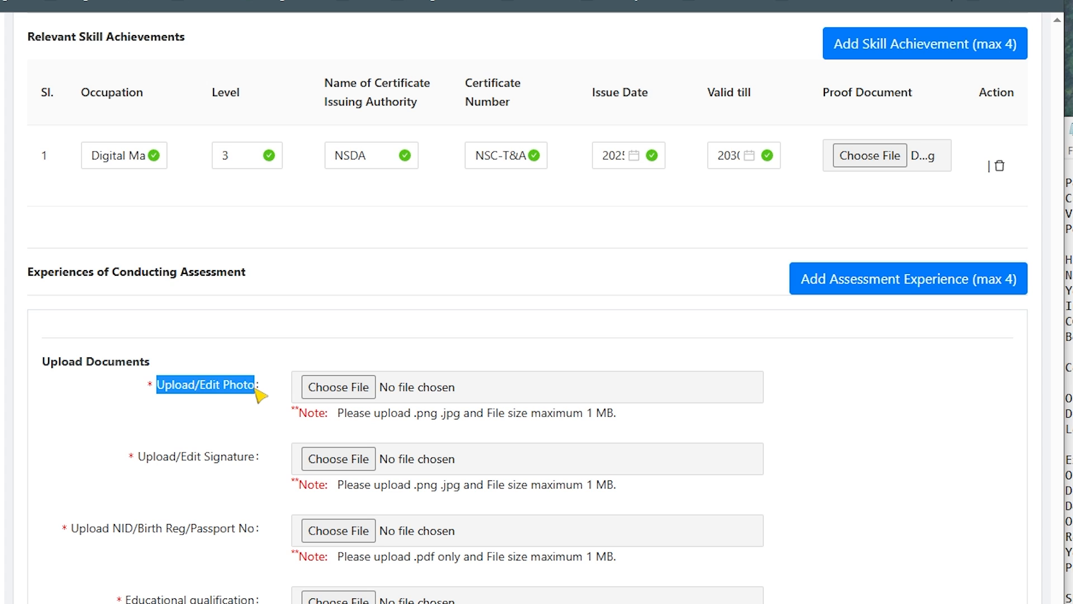
pyautogui.click(225, 434)
pyautogui.click(400, 393)
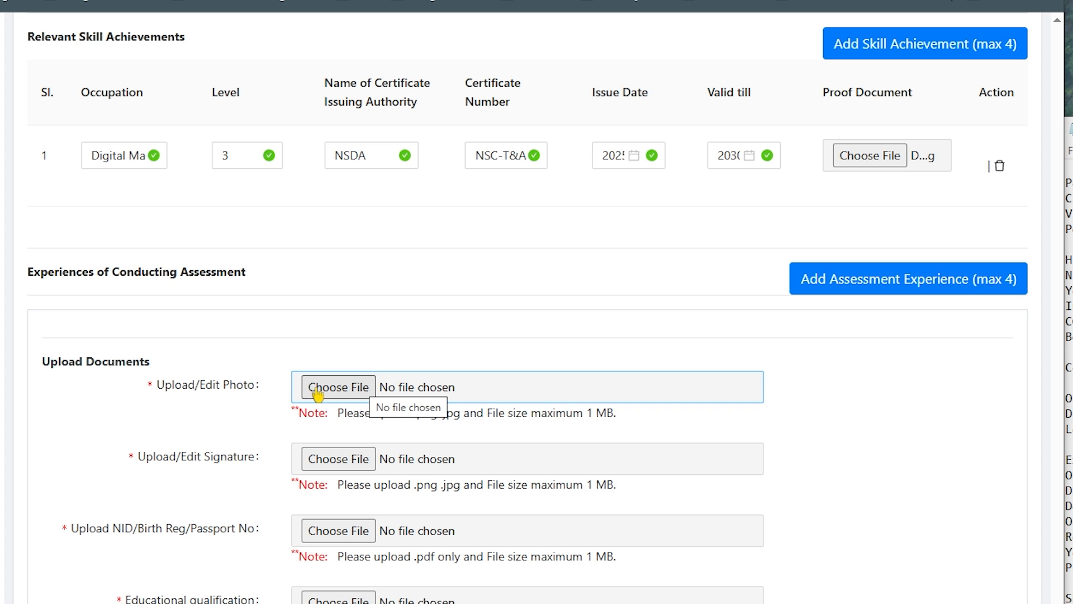
pyautogui.click(362, 390)
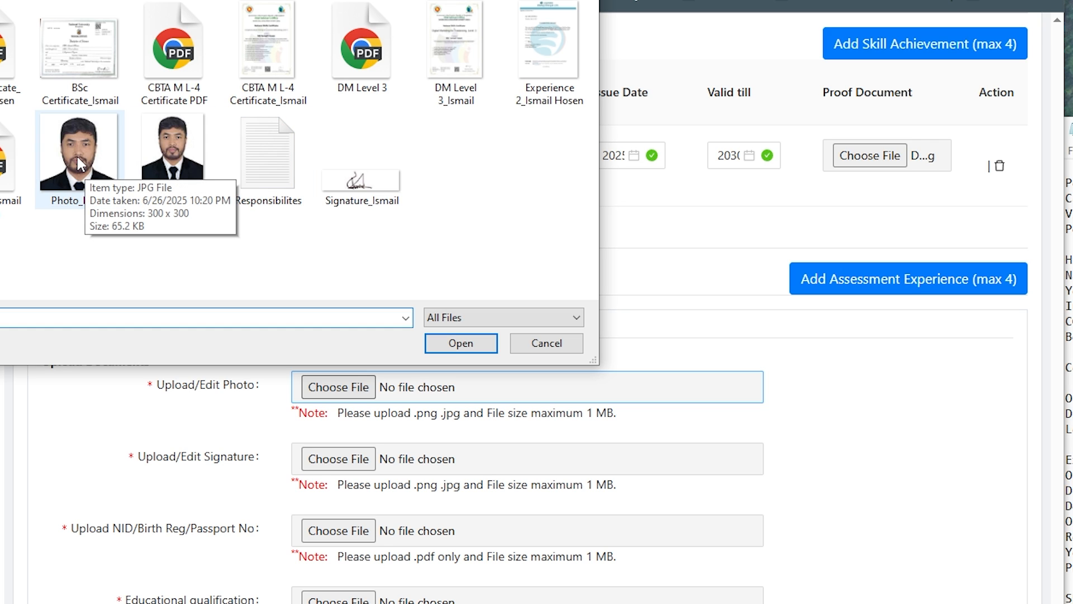
pyautogui.doubleClick(76, 154)
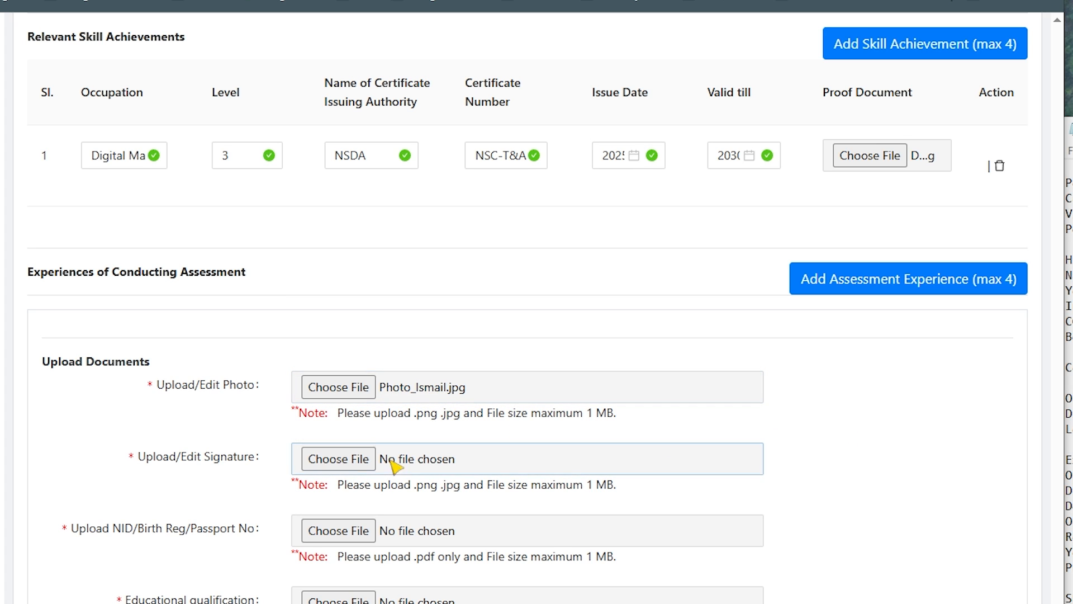
pyautogui.moveTo(134, 462); pyautogui.dragTo(256, 456)
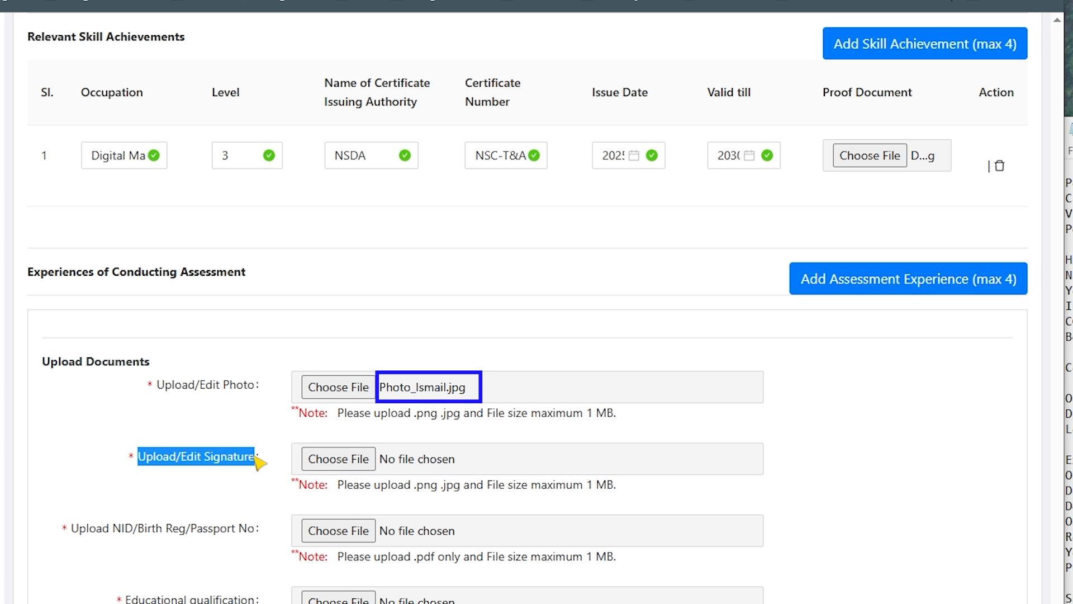
pyautogui.click(341, 459)
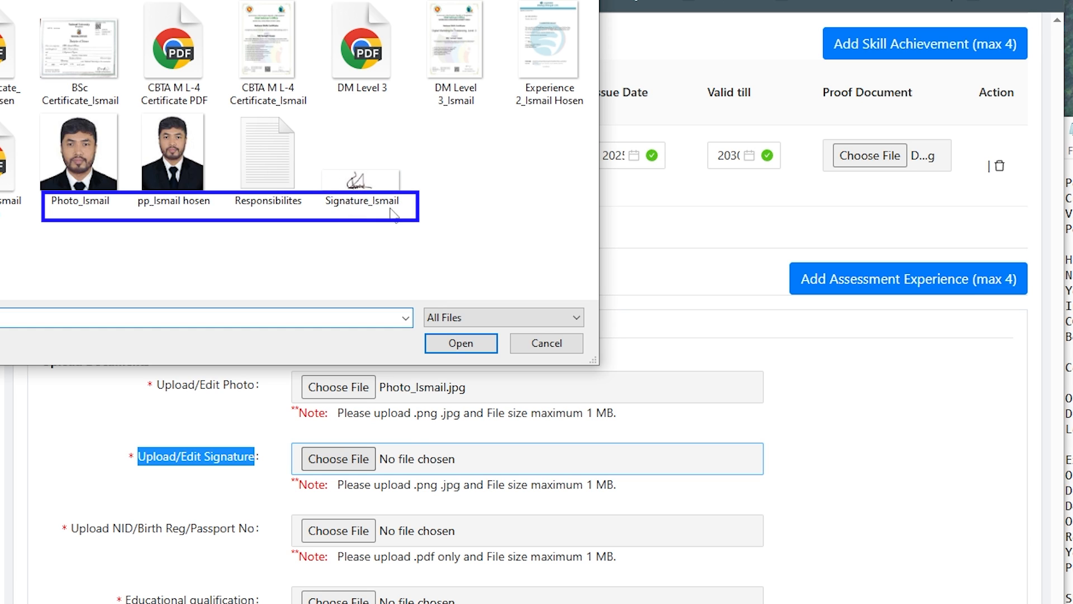
pyautogui.doubleClick(360, 167)
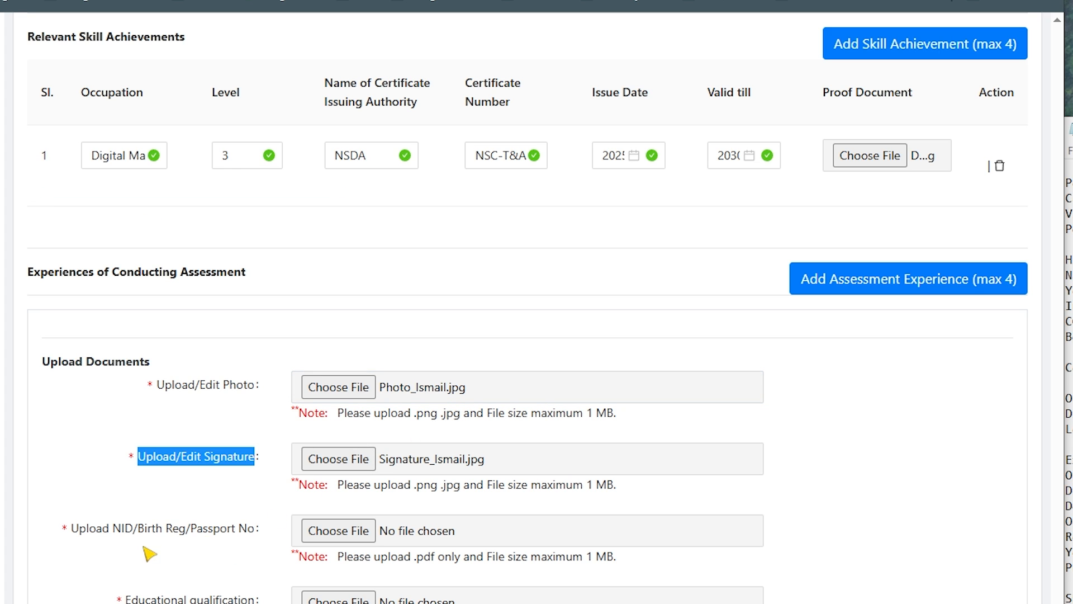
# Step: Attach the NID card PDF and the BSc certificate PDF
pyautogui.click(335, 541)
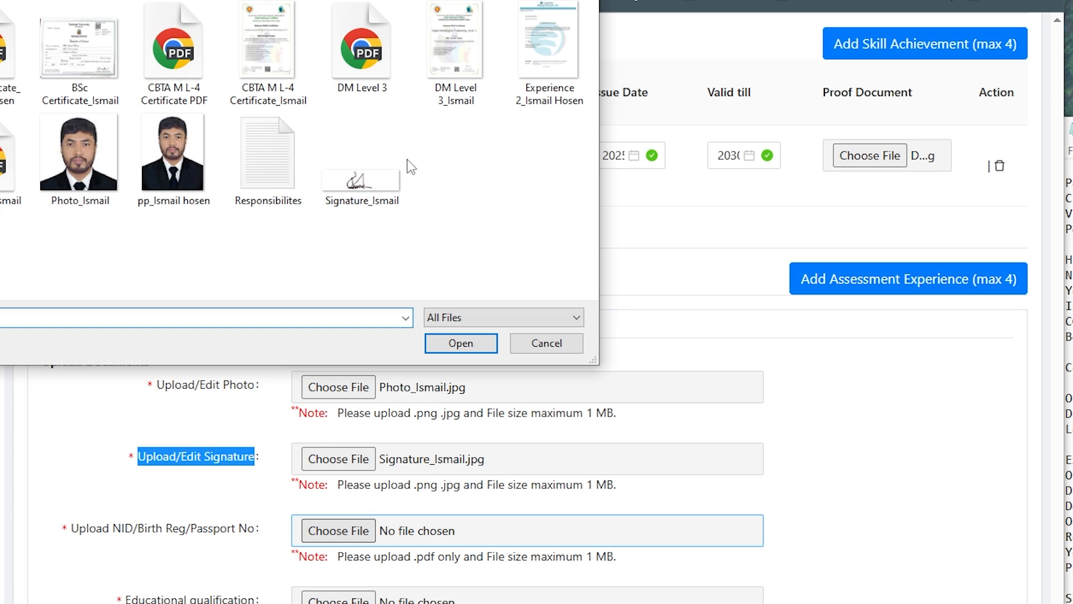
pyautogui.doubleClick(3, 212)
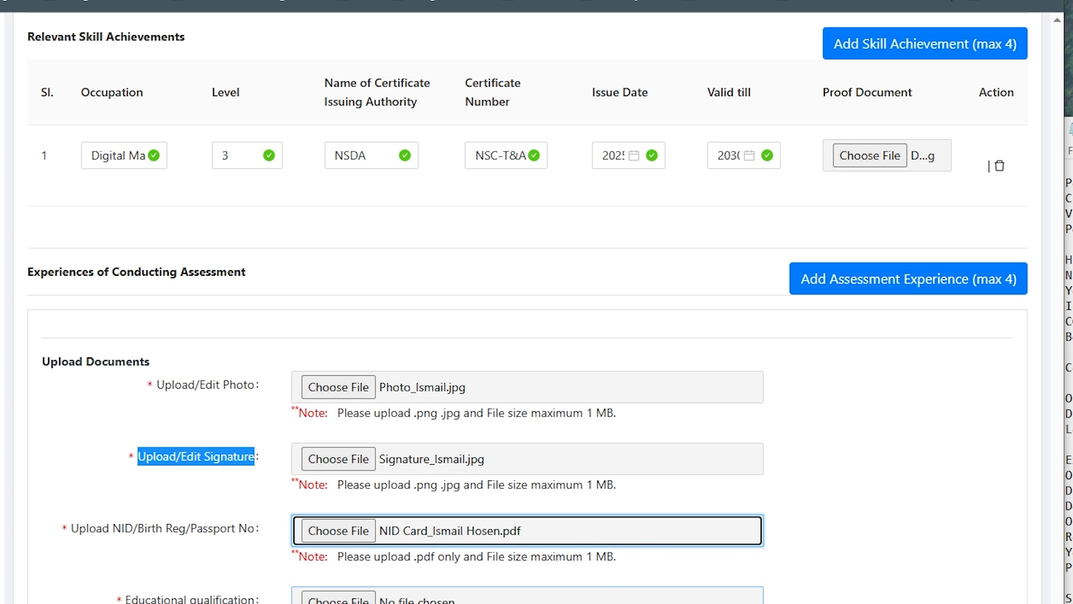
pyautogui.click(340, 600)
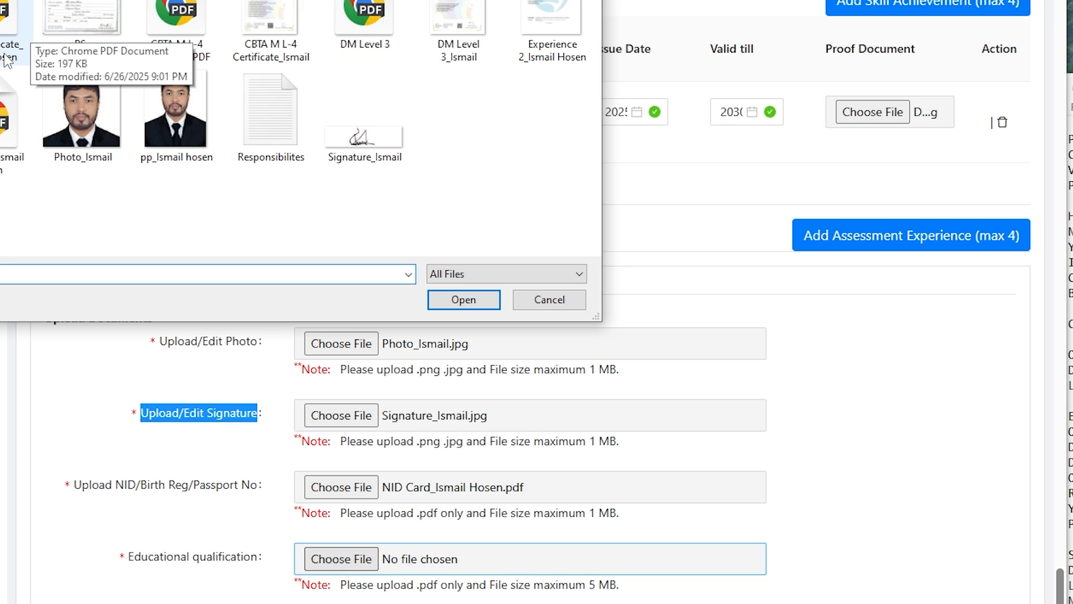
pyautogui.doubleClick(3, 73)
pyautogui.moveTo(287, 566); pyautogui.dragTo(342, 568)
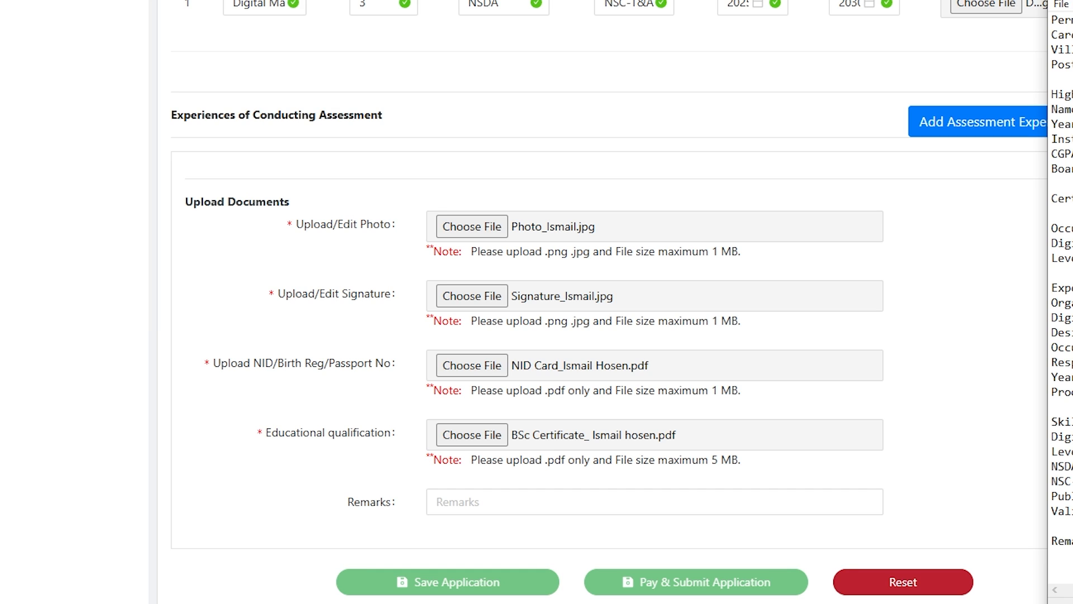
# Step: Paste the prepared remark about being reliable and committed into Remarks
pyautogui.hotkey('alt', 'Tab')
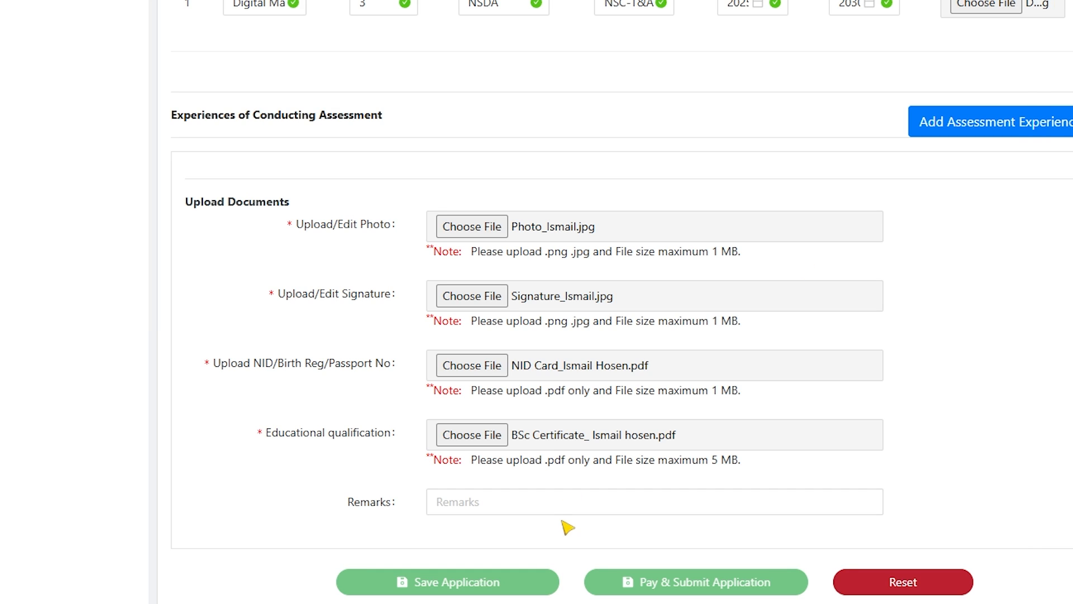
pyautogui.click(549, 503)
pyautogui.write('I am reliable and committed to my responsibilities.')
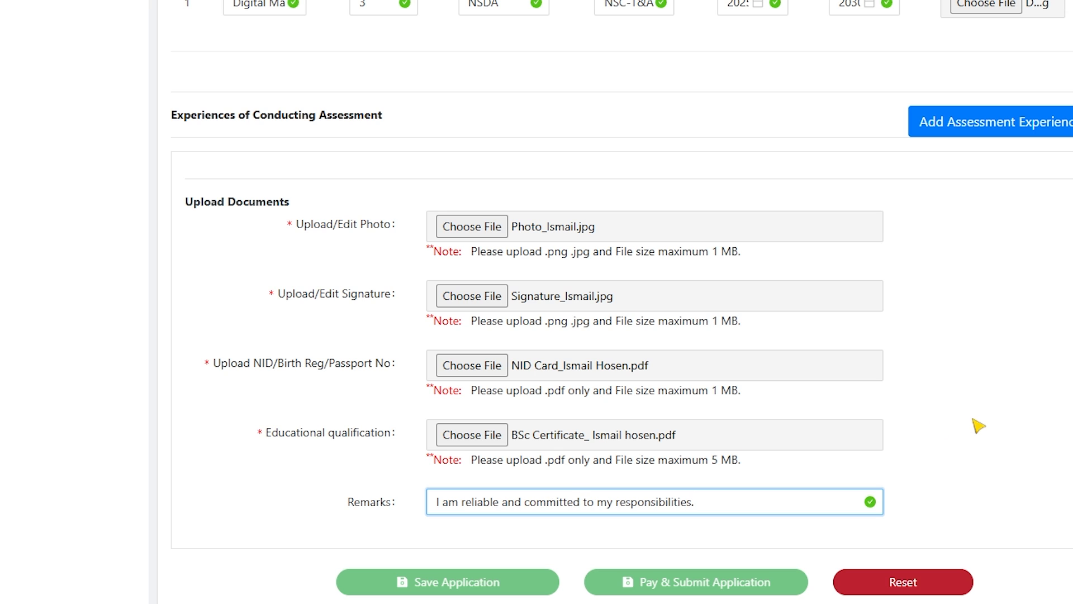
pyautogui.click(992, 437)
pyautogui.click(451, 595)
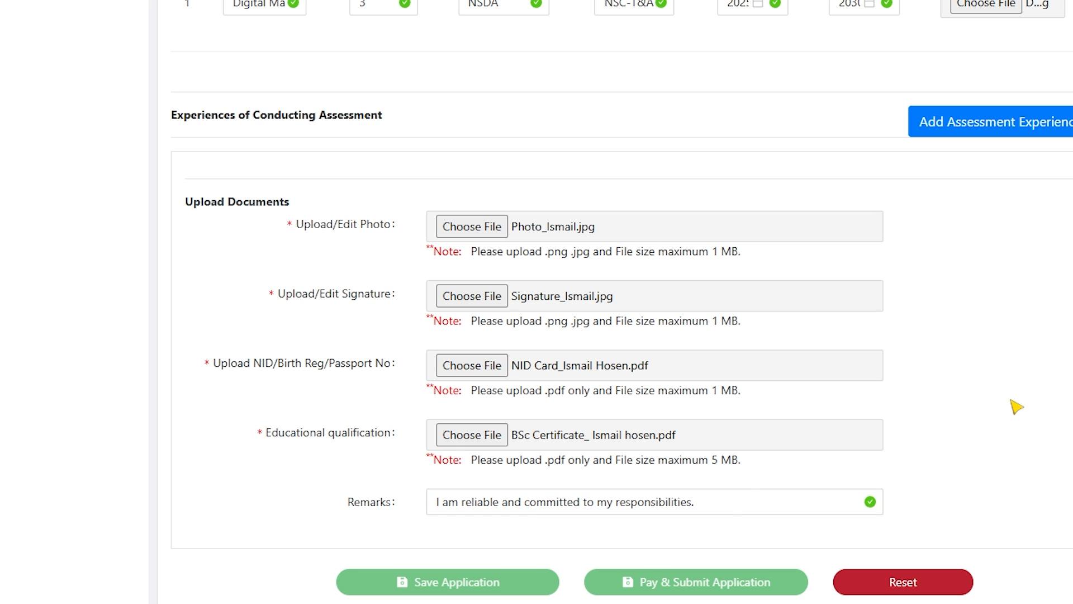
# Step: Set the present address district to Gazipur and upazilla to Tongi
pyautogui.scroll(5, 1012, 266)
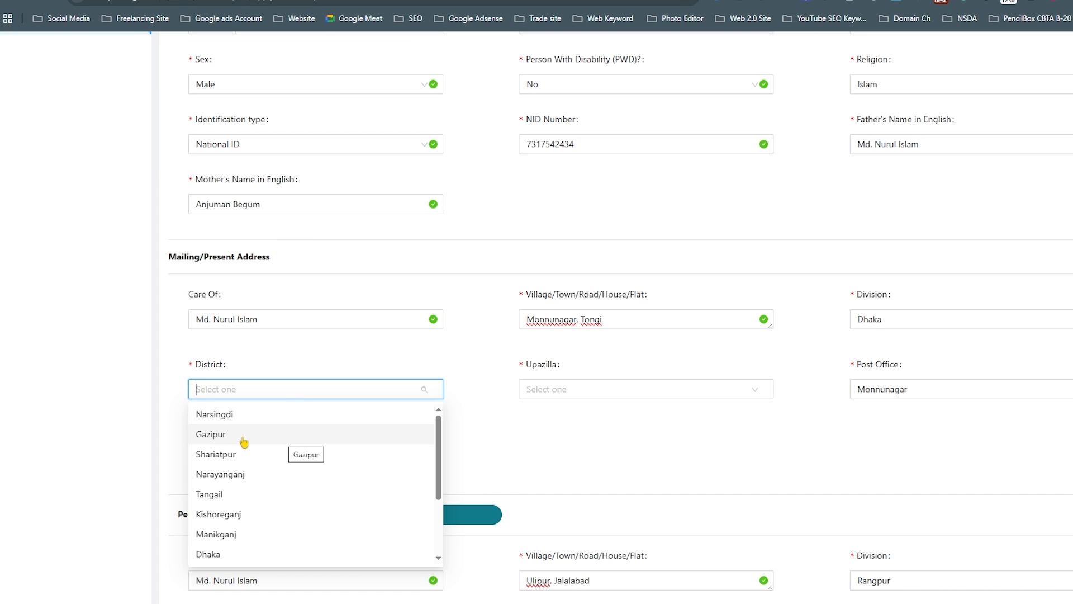
pyautogui.click(244, 439)
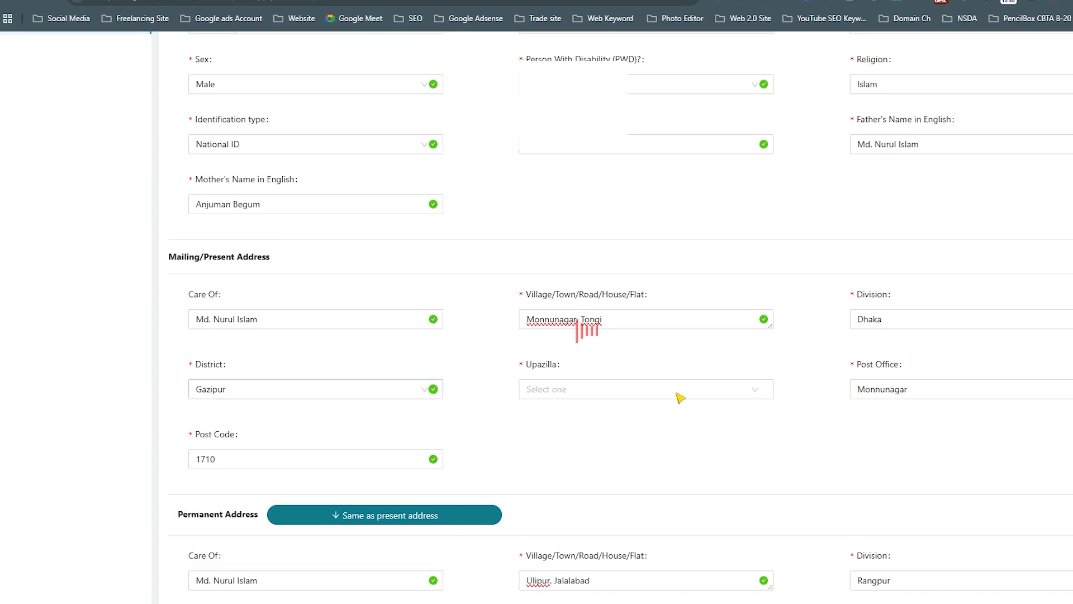
pyautogui.click(642, 391)
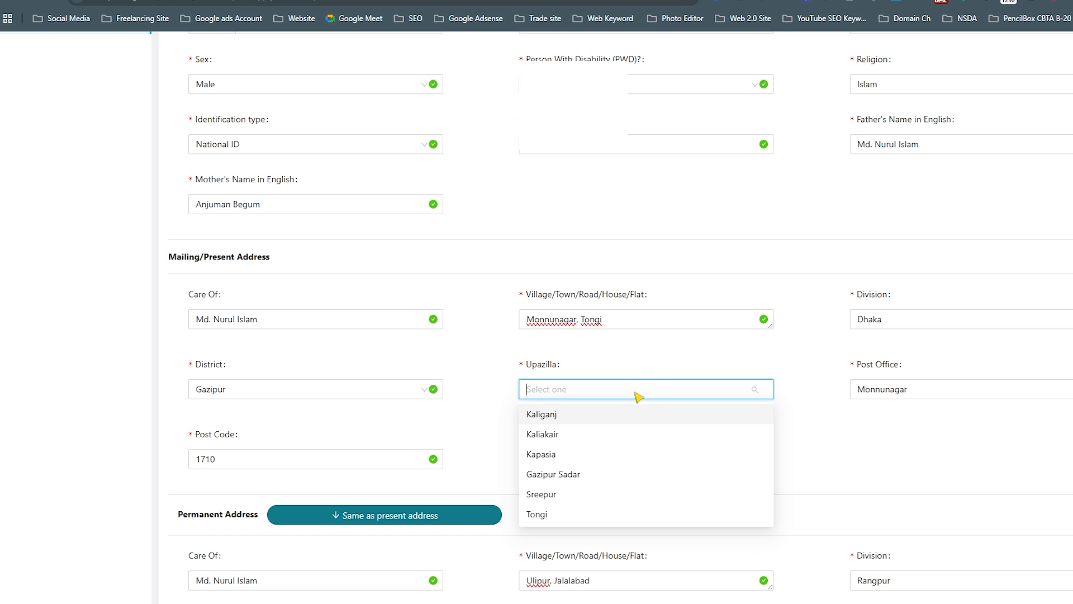
pyautogui.click(581, 522)
pyautogui.scroll(-1, 852, 492)
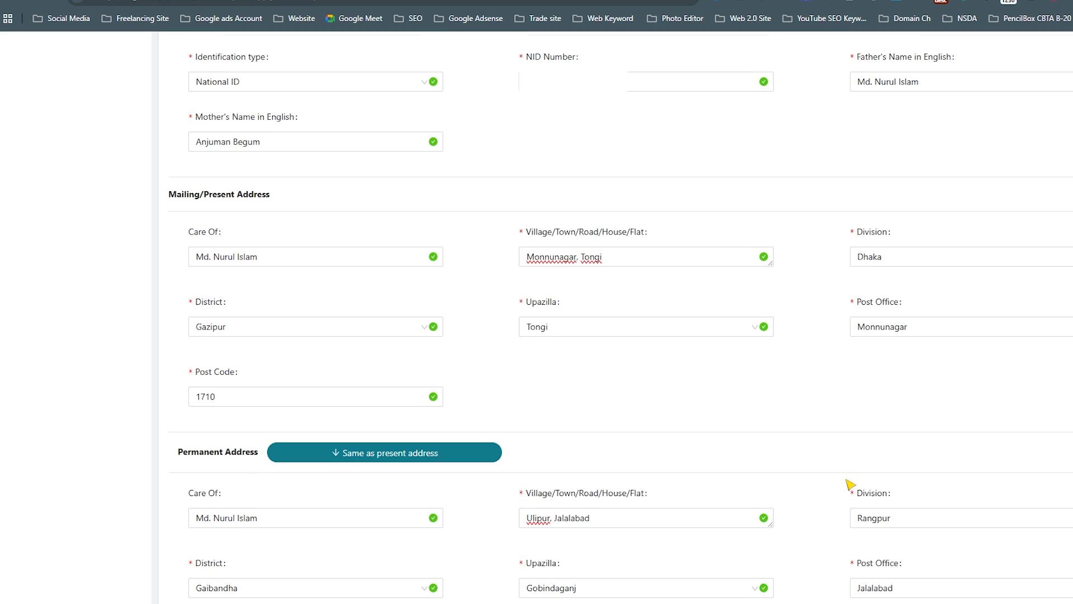
pyautogui.scroll(-1, 850, 484)
# Step: Set the permanent address to Rangpur division, Gaibandha district, Gobindaganj upazilla
pyautogui.click(936, 458)
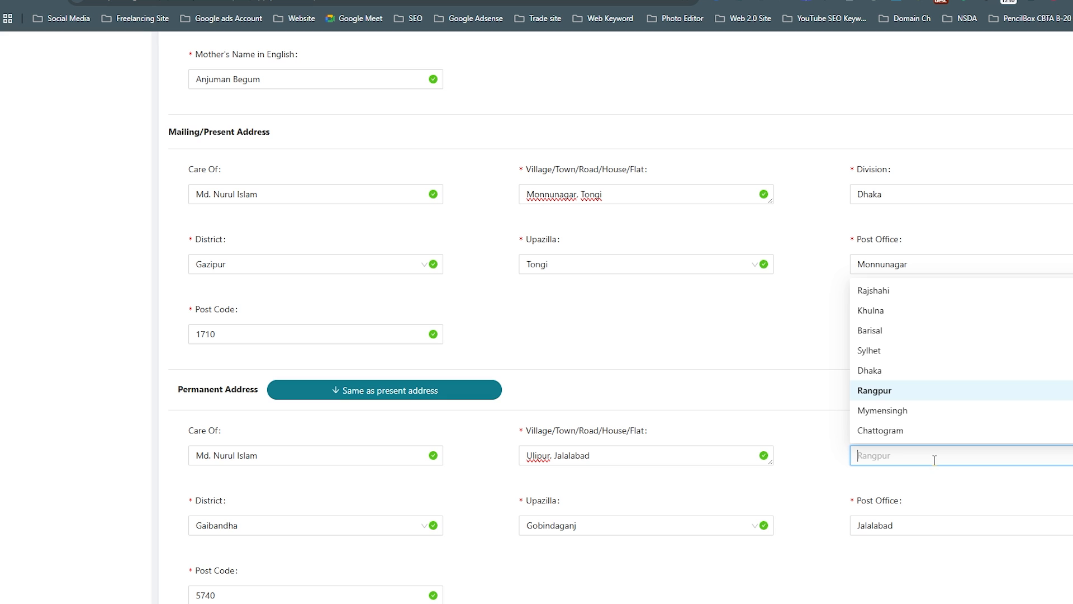
pyautogui.click(919, 413)
pyautogui.click(900, 456)
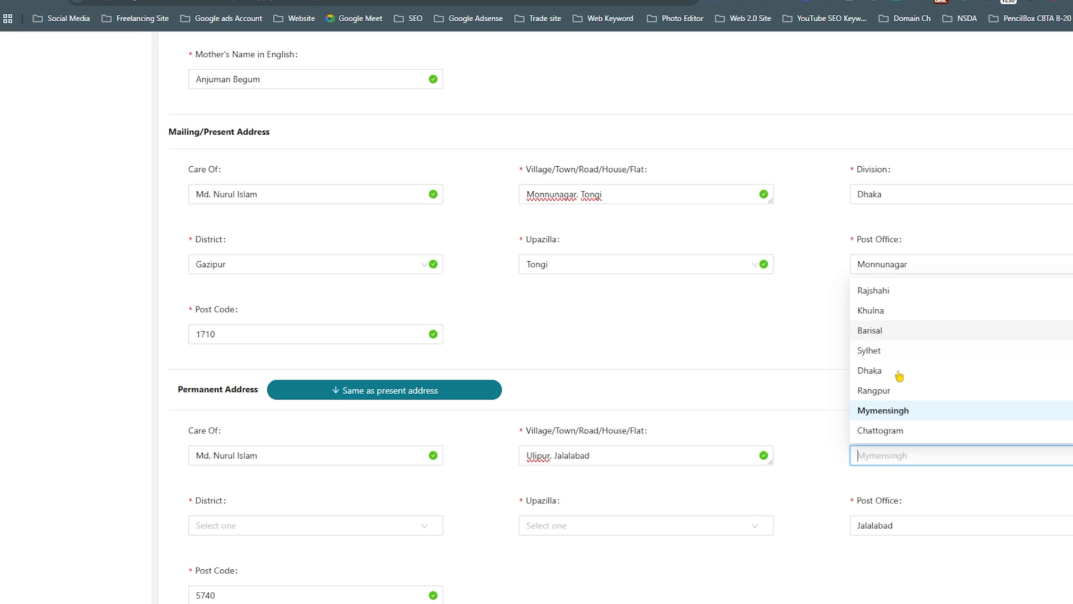
pyautogui.click(898, 391)
pyautogui.click(240, 525)
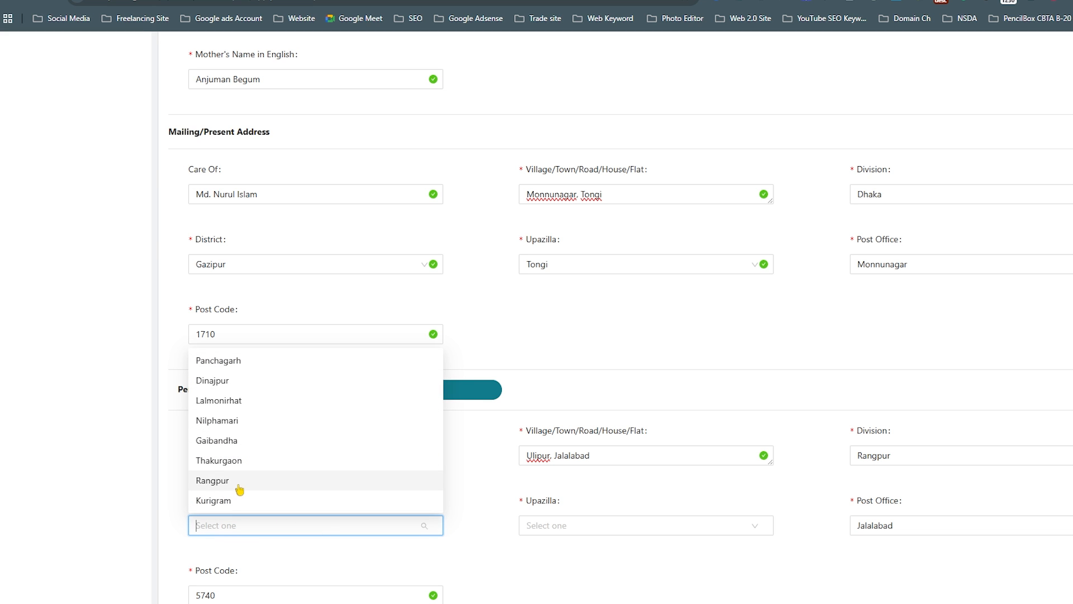
pyautogui.click(234, 440)
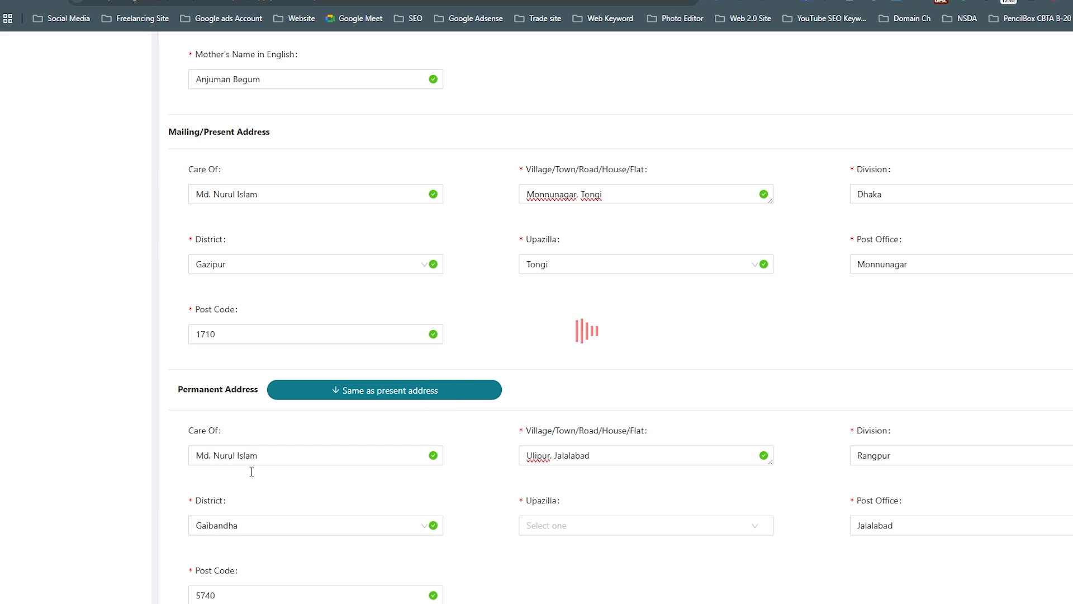
pyautogui.scroll(-1, 559, 503)
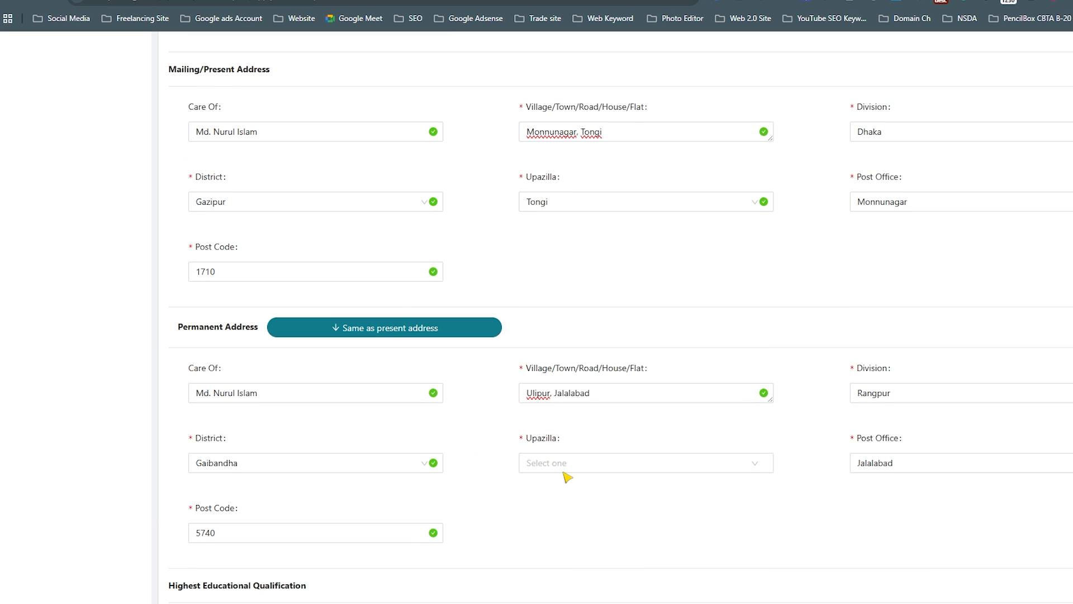
pyautogui.click(565, 465)
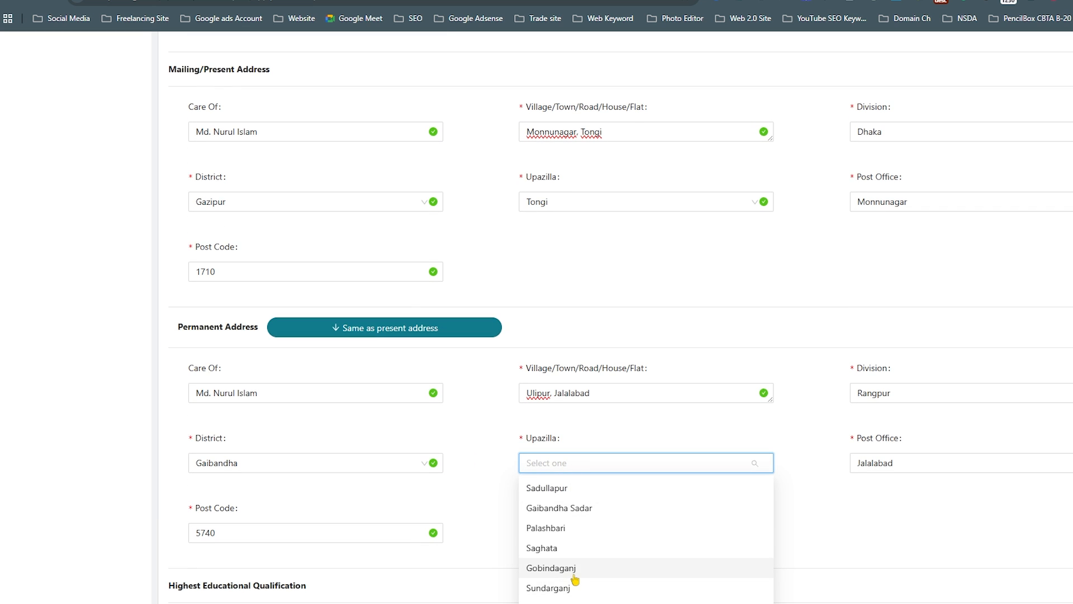
pyautogui.click(574, 575)
pyautogui.click(954, 459)
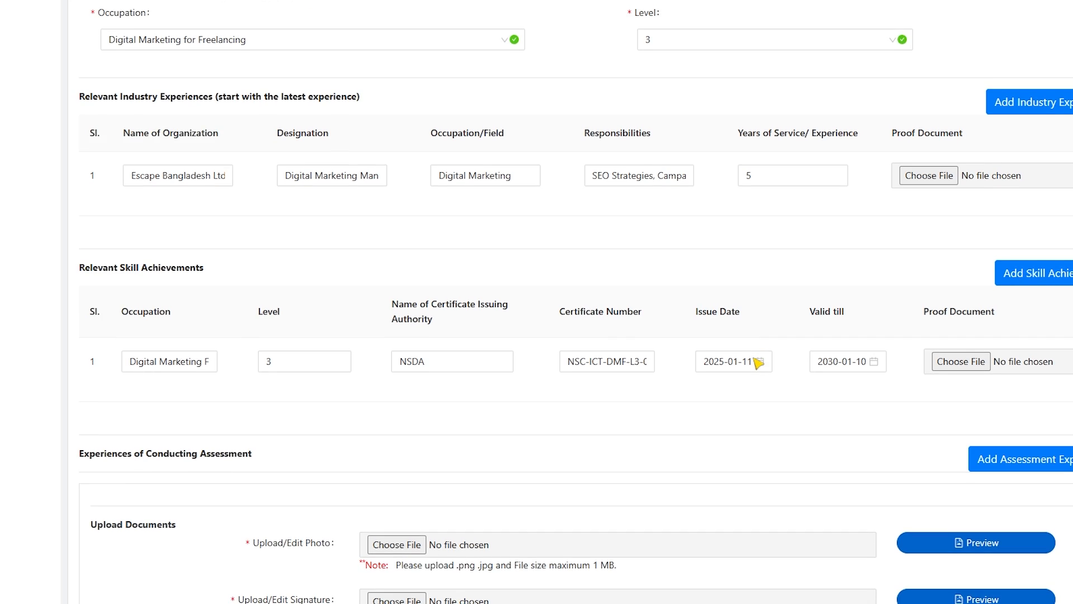
pyautogui.scroll(-5, 757, 359)
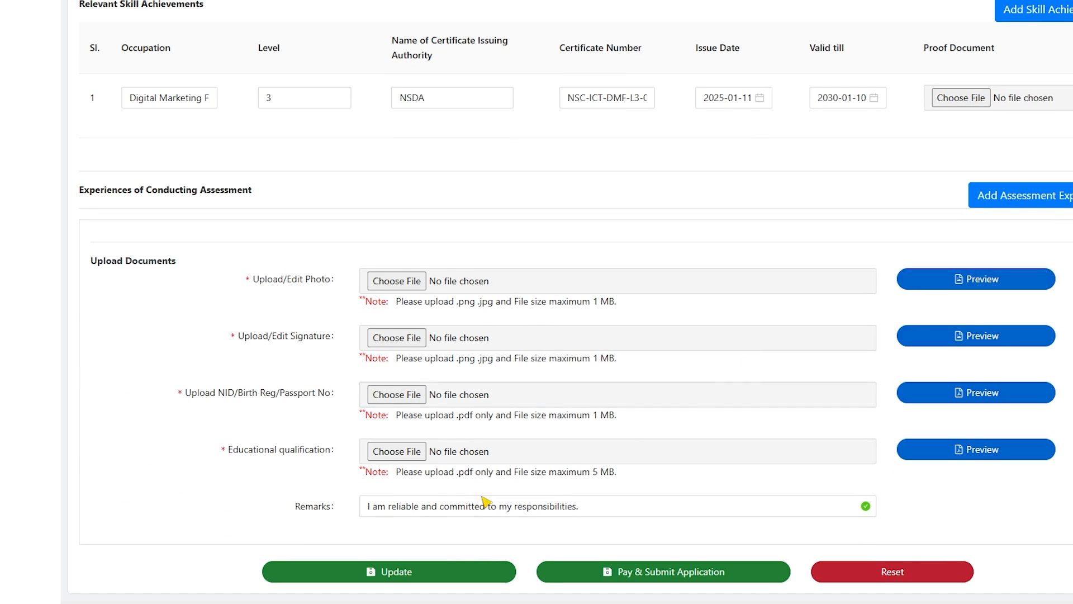
# Step: Save the updated assessor application, retrying Update until it succeeds
pyautogui.click(395, 574)
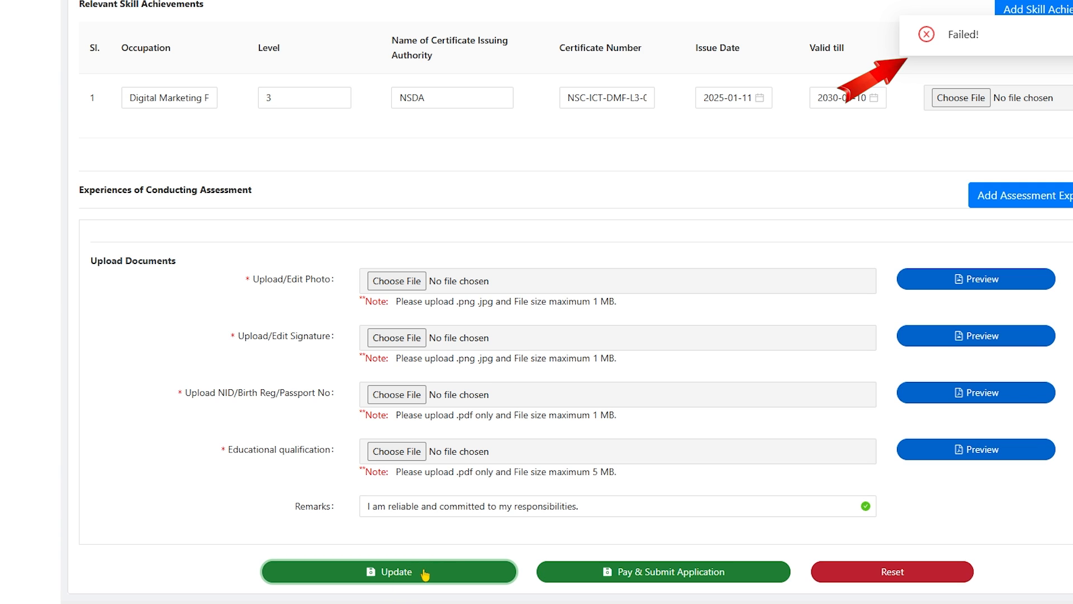
pyautogui.click(413, 574)
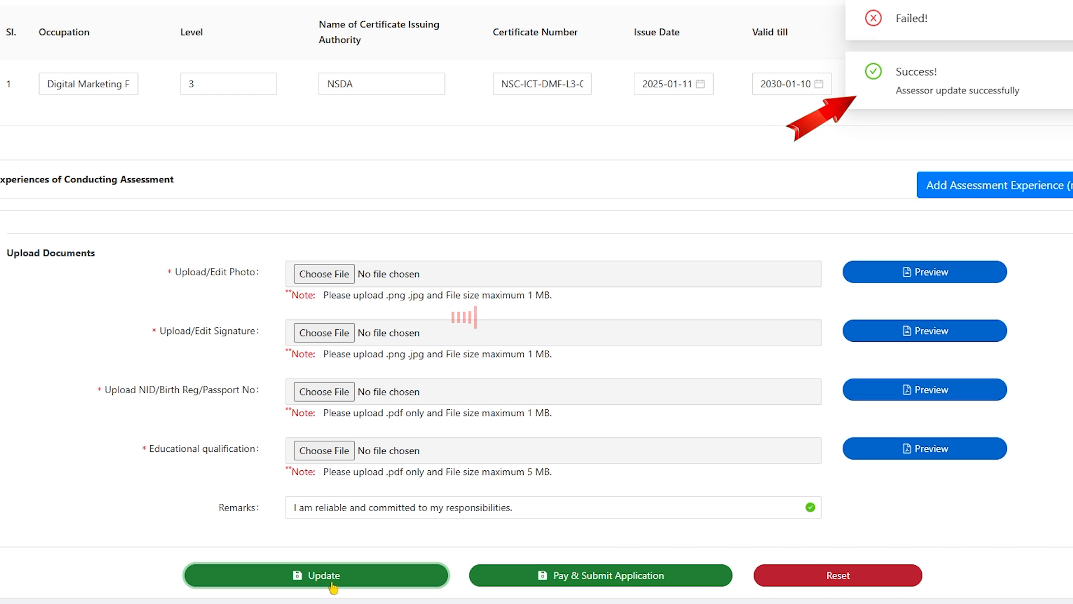
pyautogui.moveTo(897, 73); pyautogui.dragTo(969, 79)
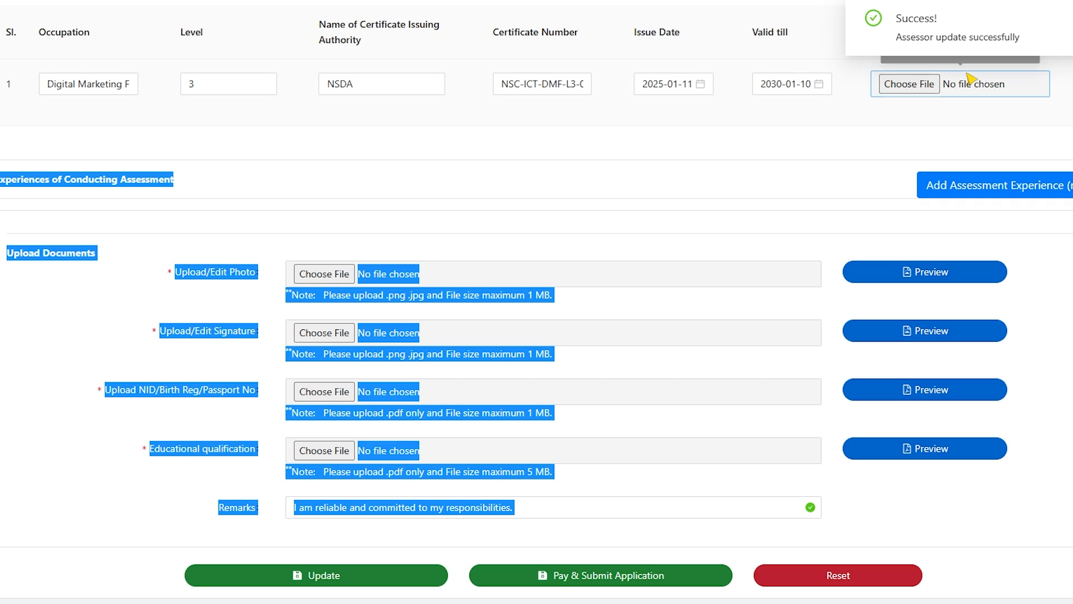
pyautogui.click(850, 109)
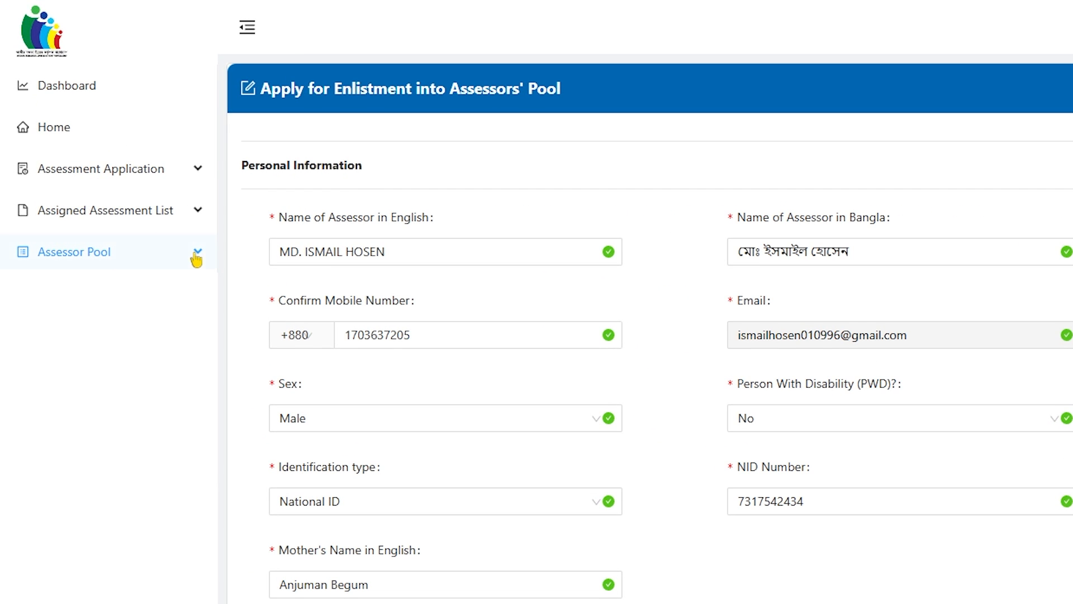
# Step: Reopen the Draft Digital Marketing for Freelancing Level 3 application from Assessor Access View for editing
pyautogui.click(195, 256)
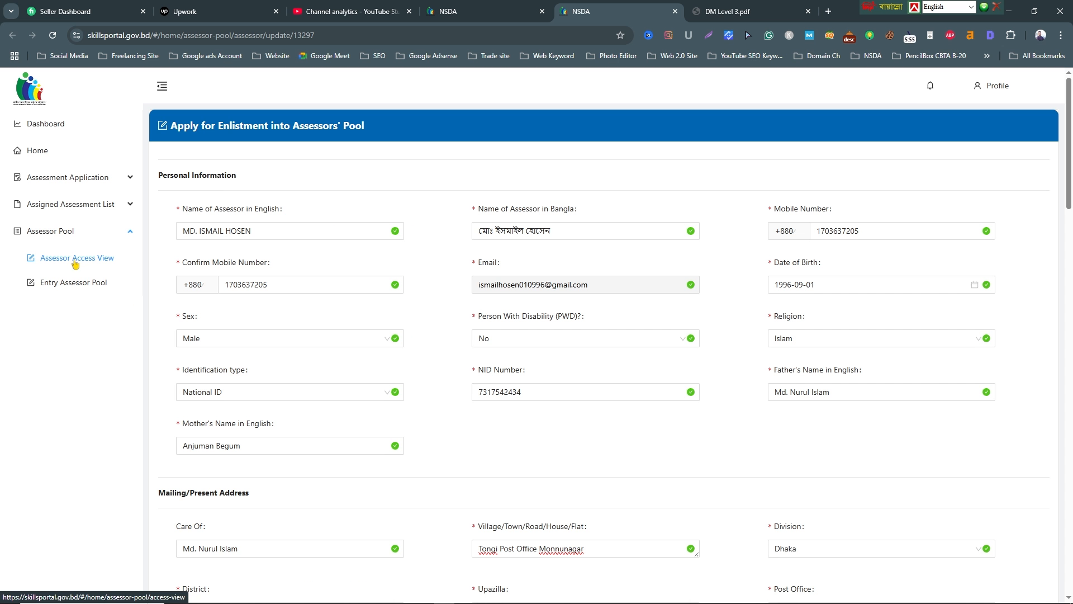
pyautogui.click(75, 260)
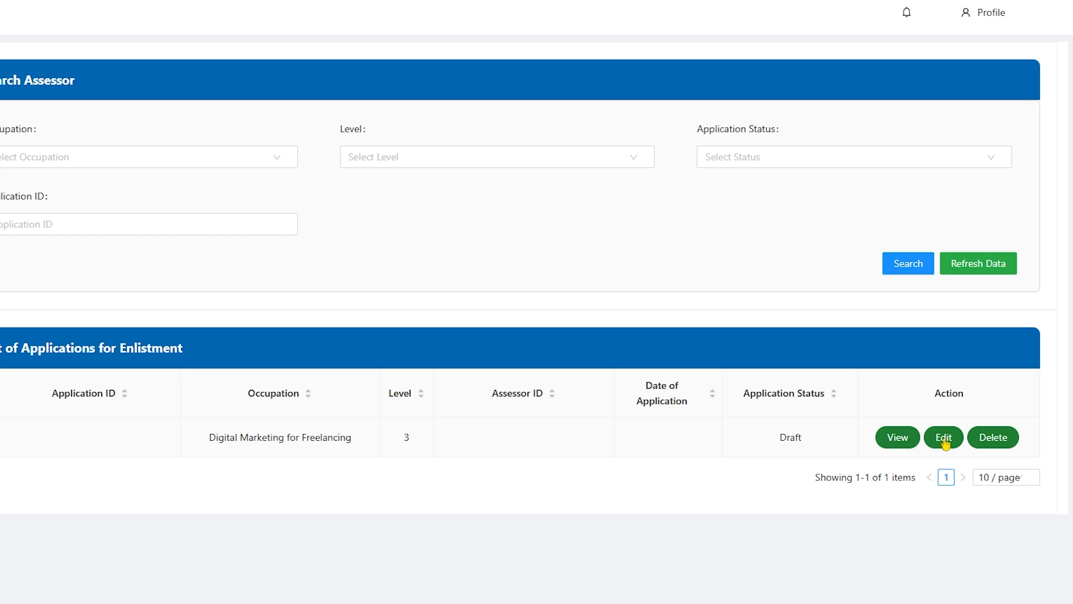
pyautogui.click(944, 437)
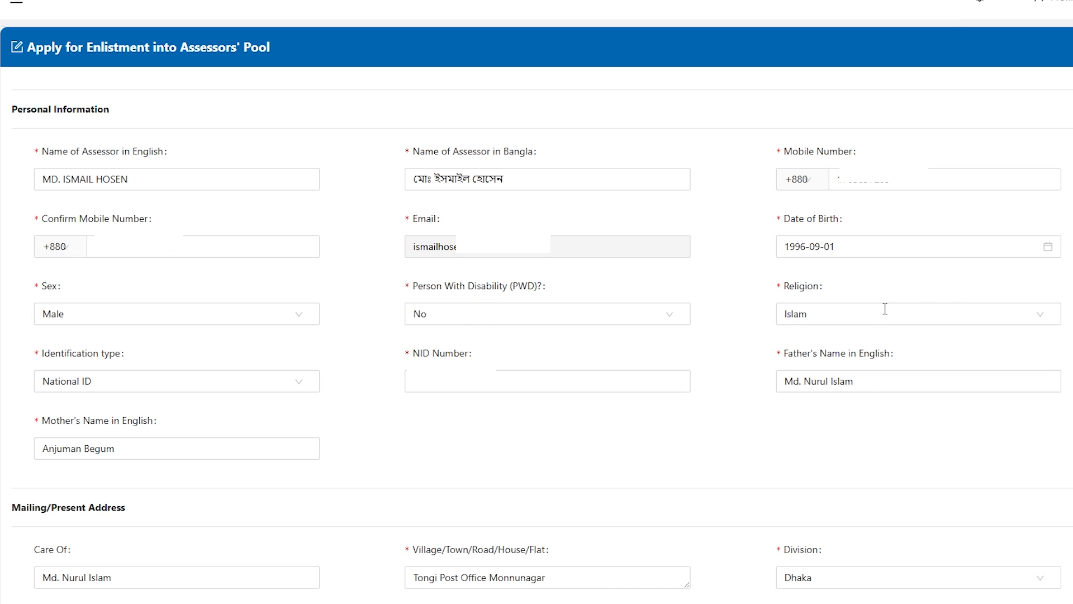
# Step: Confirm paying for and submitting the application, choose bKash, and accept the ekPay terms
pyautogui.click(412, 384)
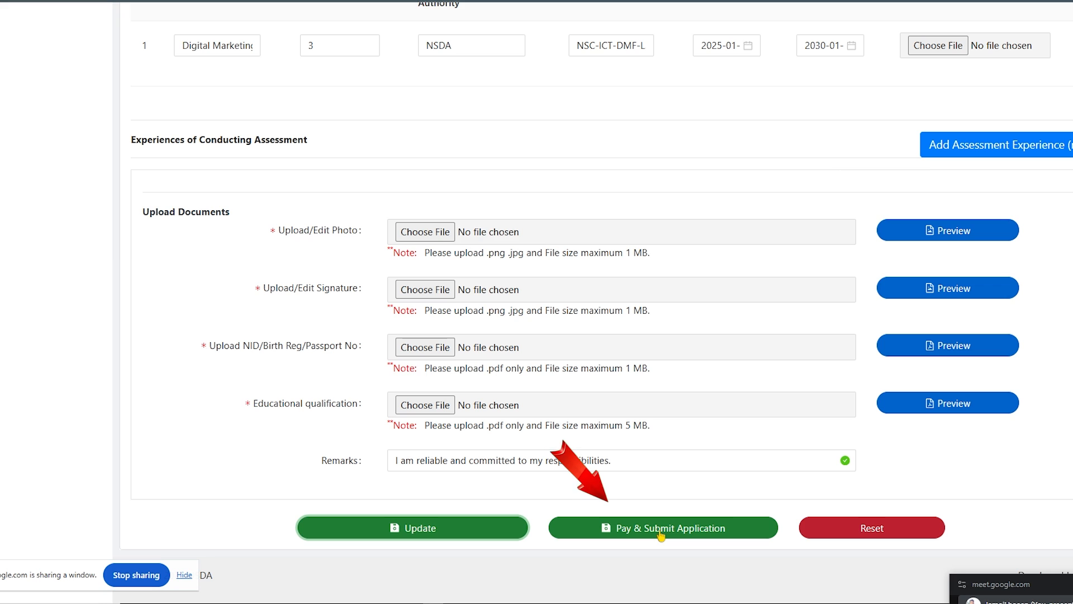
pyautogui.click(661, 532)
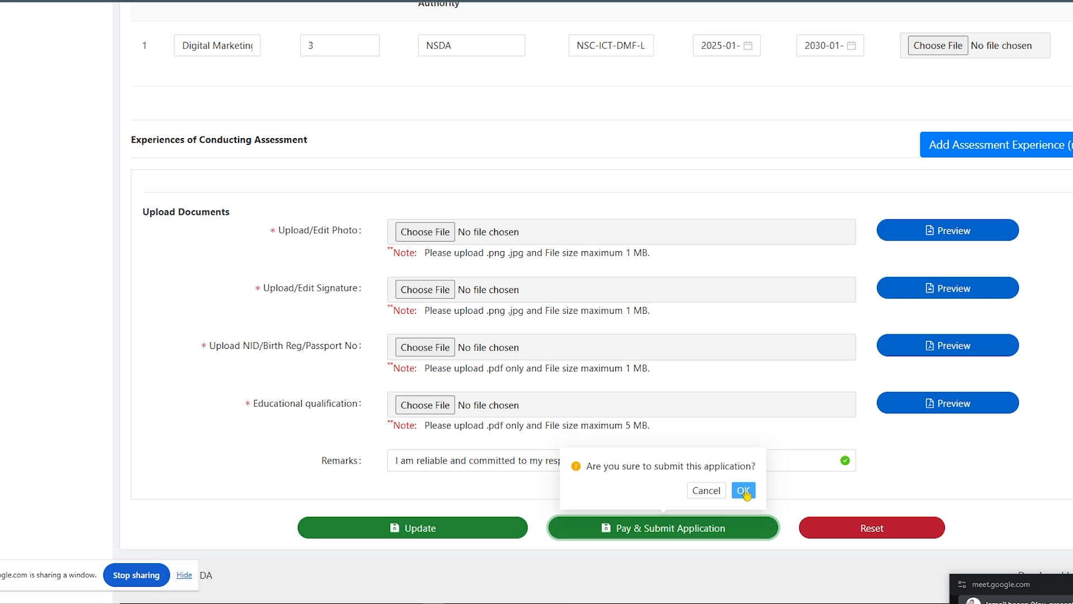
pyautogui.click(743, 491)
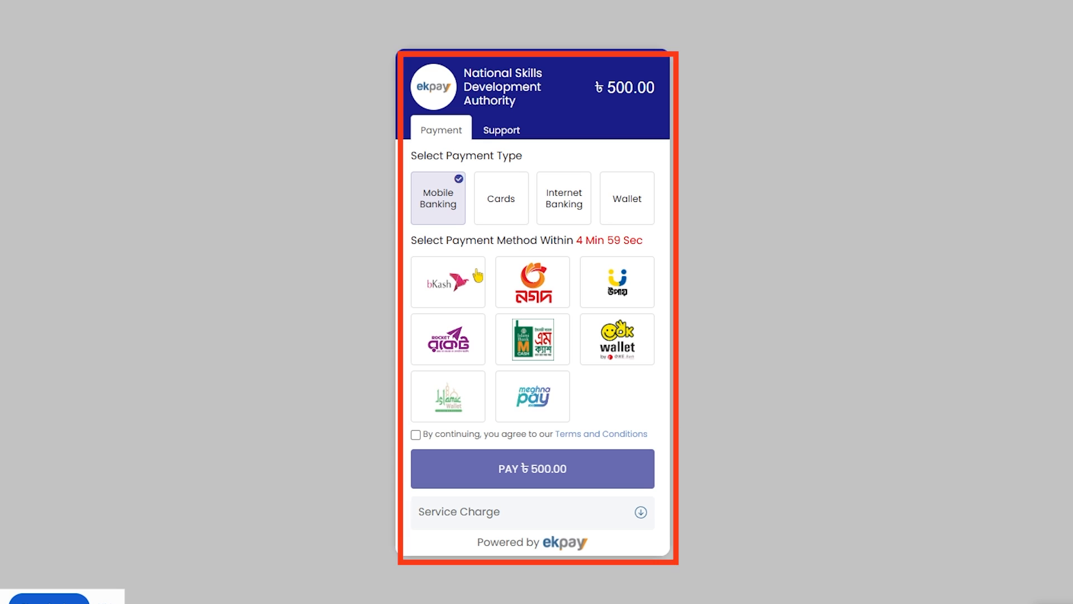
pyautogui.click(477, 277)
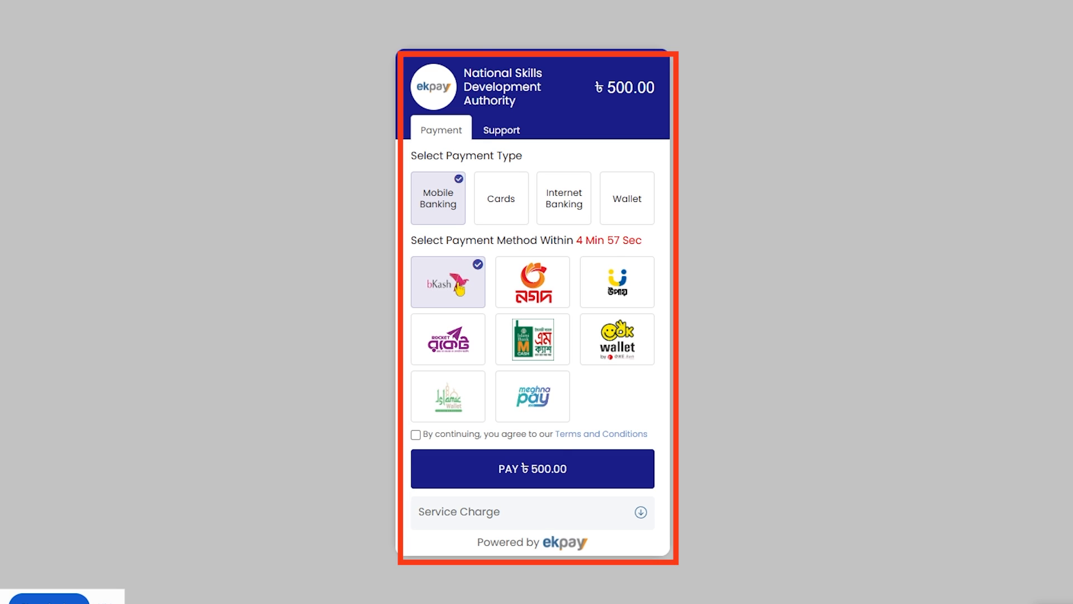
pyautogui.click(416, 435)
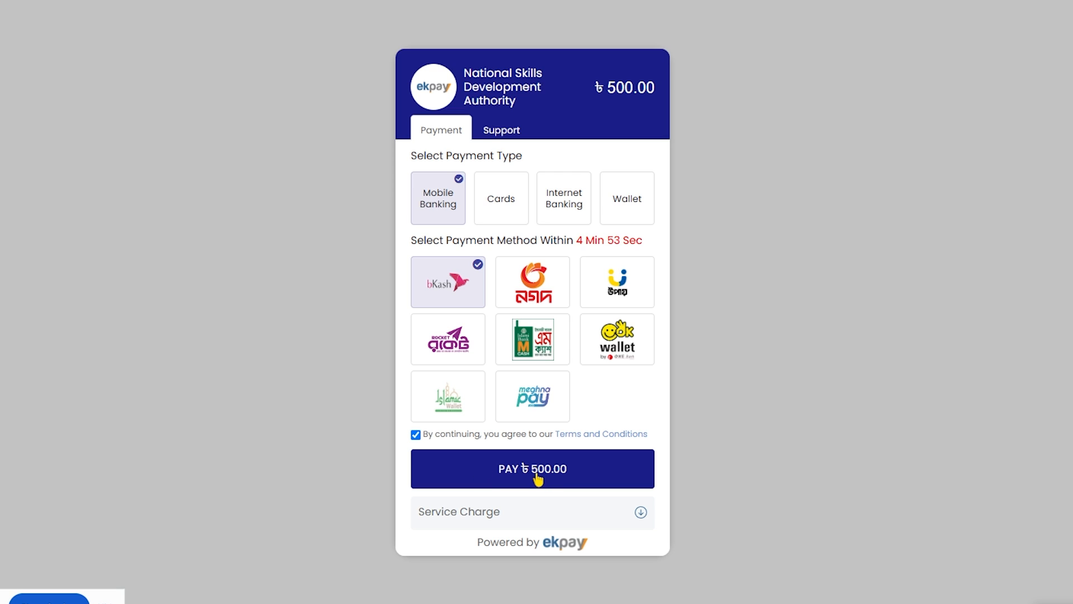
# Step: Start the ৳500.00 payment and submit the bKash account number to get a code
pyautogui.click(507, 467)
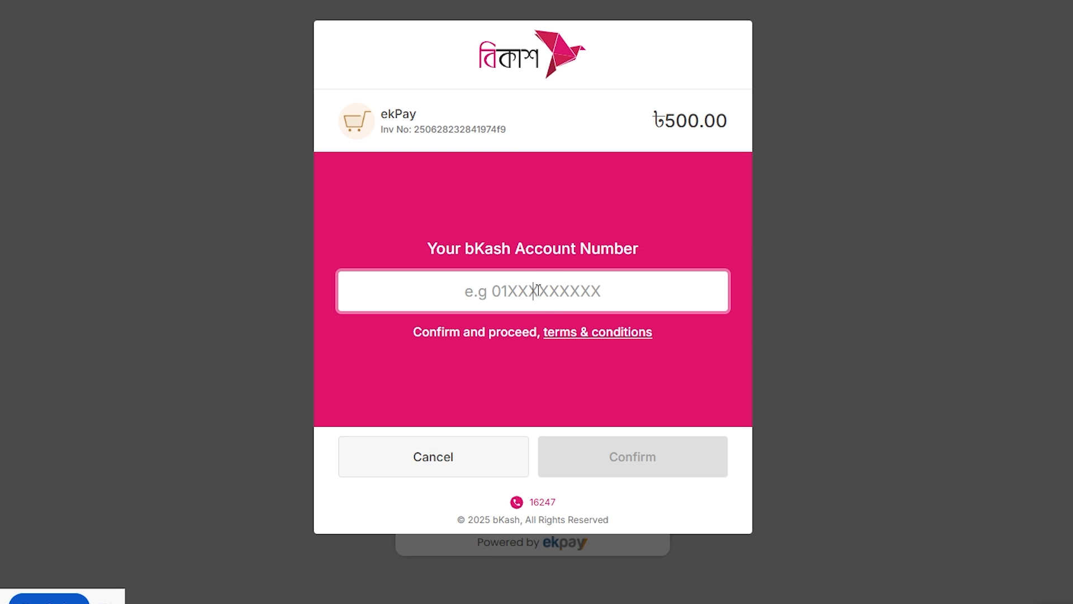
pyautogui.click(538, 289)
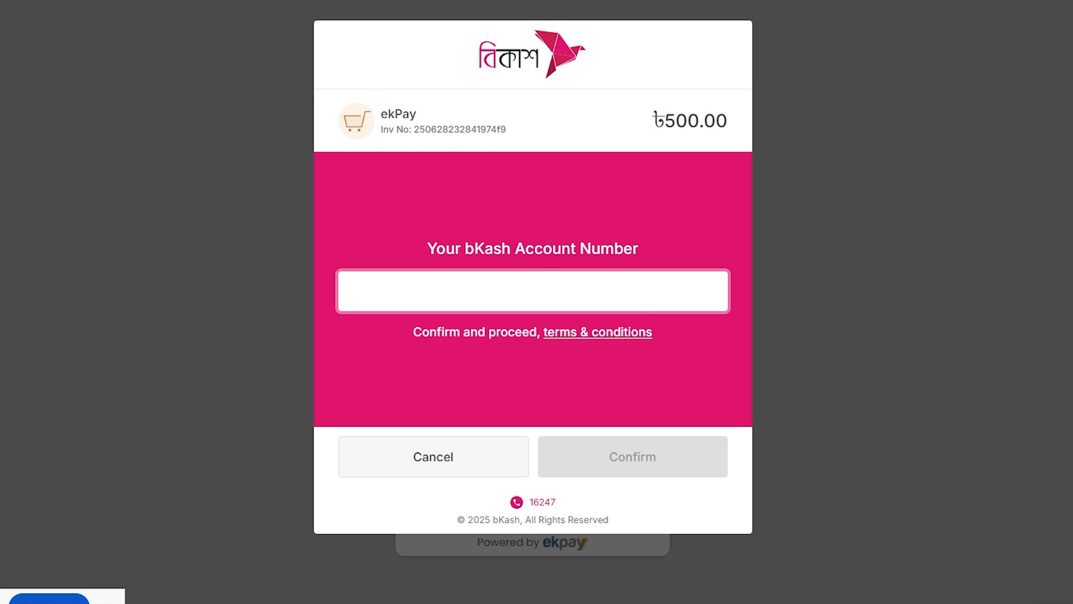
pyautogui.write('0170')
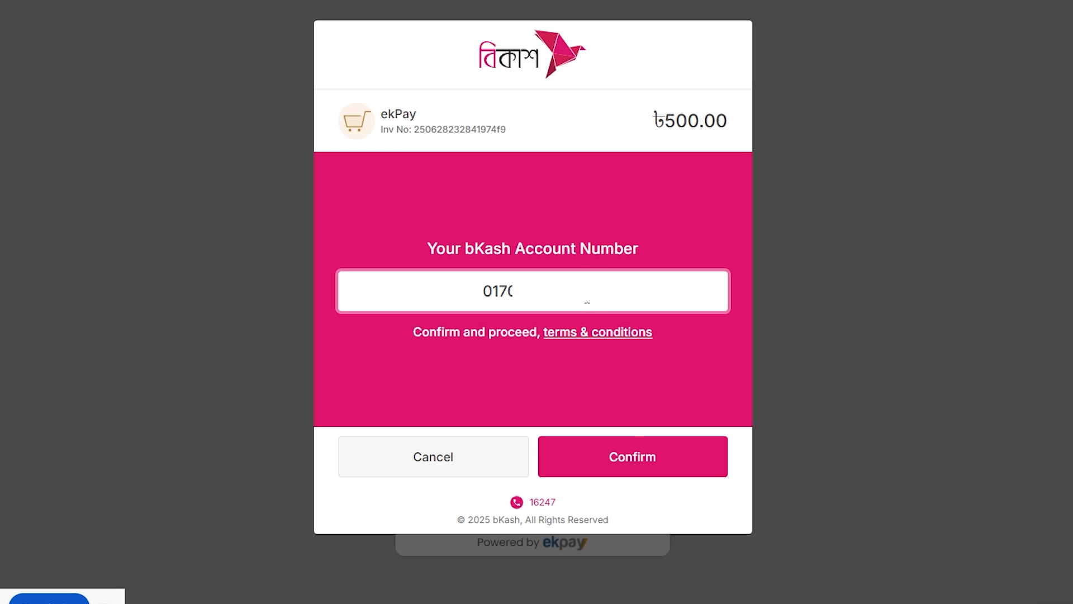
pyautogui.click(636, 468)
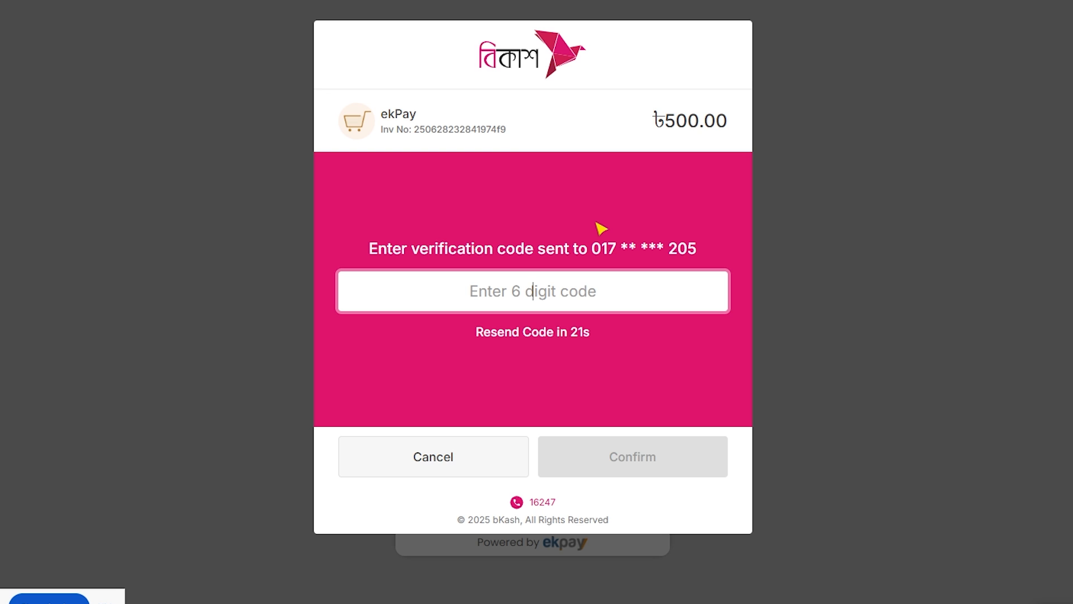
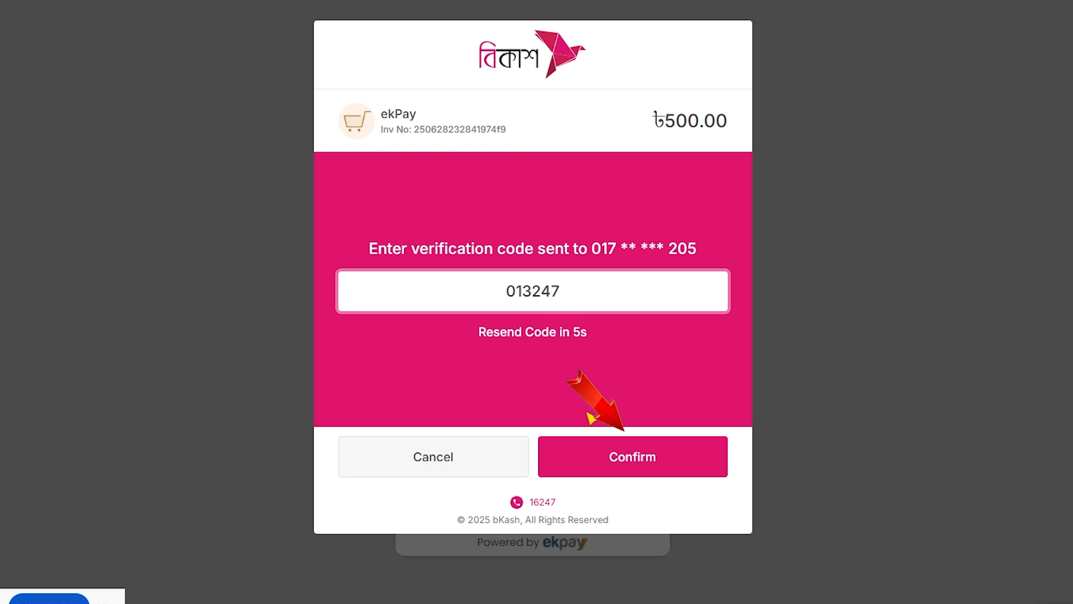
# Step: Enter the six-digit verification code and the bKash PIN to complete the payment
pyautogui.click(613, 468)
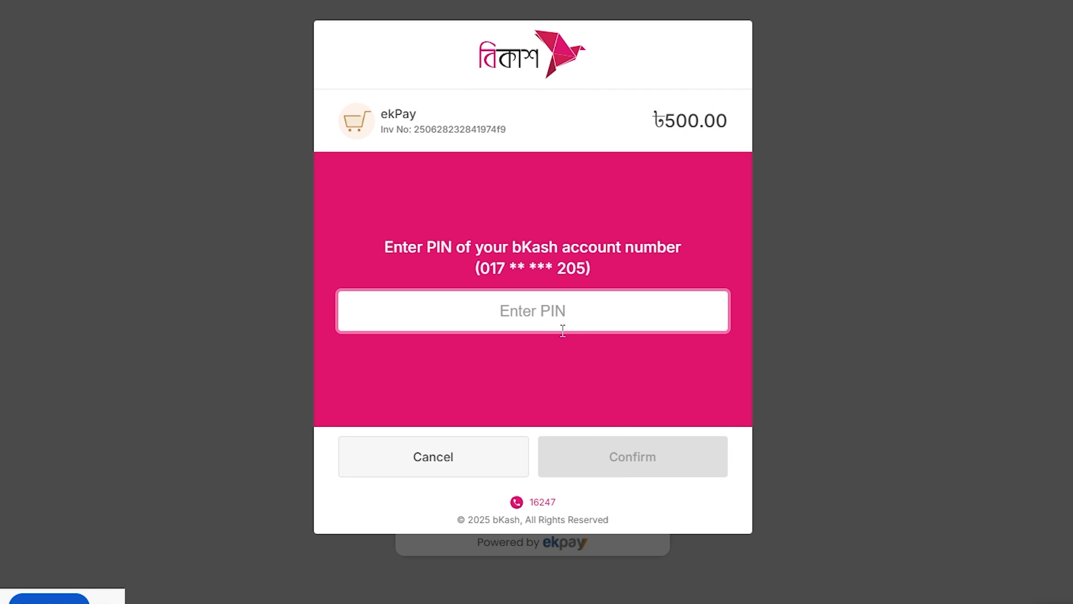
pyautogui.write('•••••')
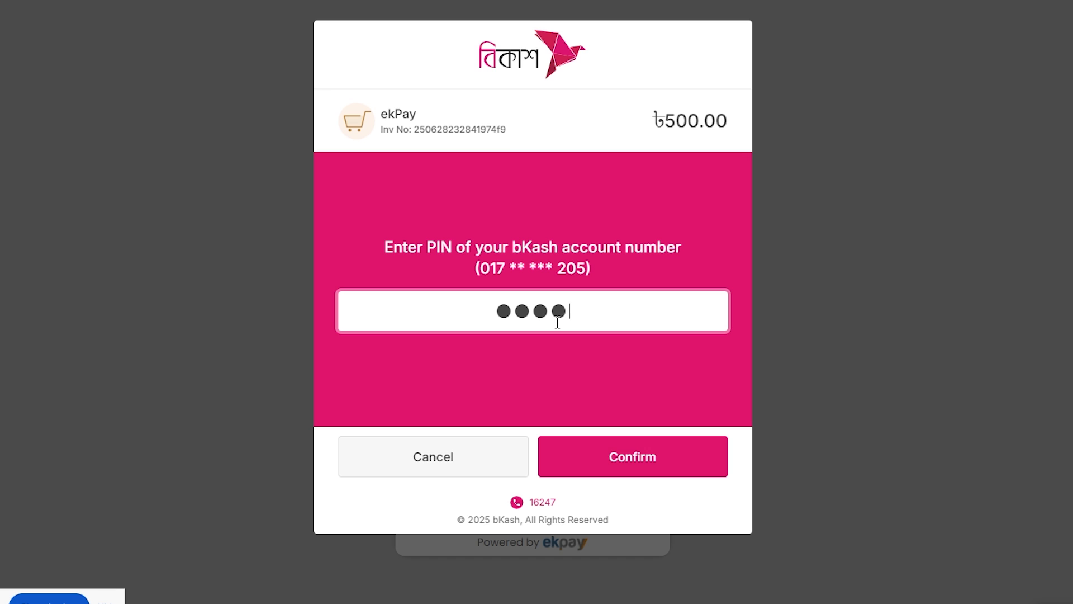
pyautogui.click(632, 463)
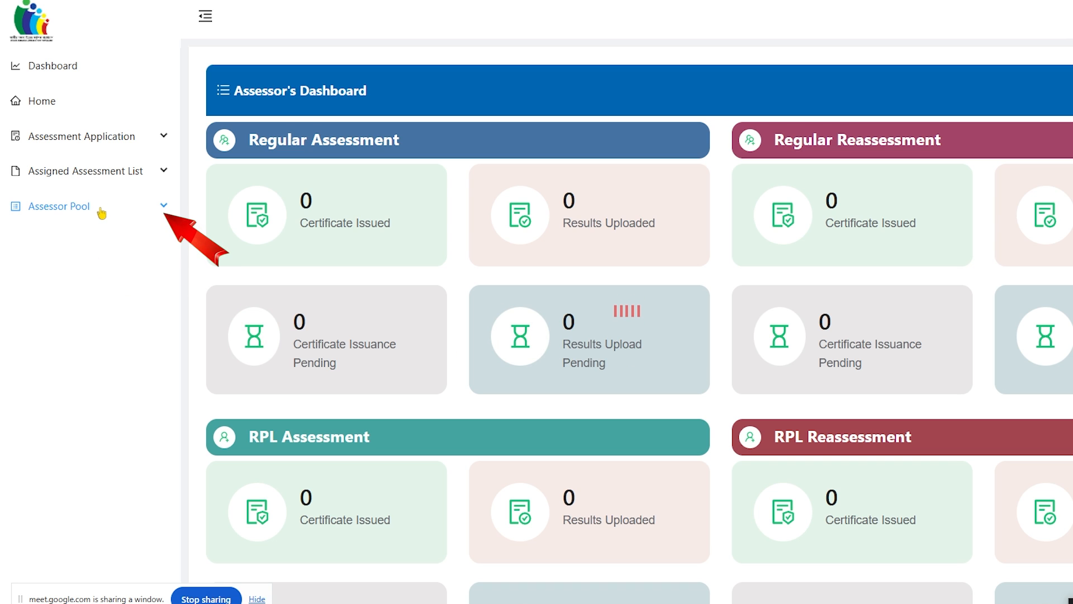
# Step: Open Assessor Pool > Assessor Access View and point out the submitted application's ID
pyautogui.click(161, 210)
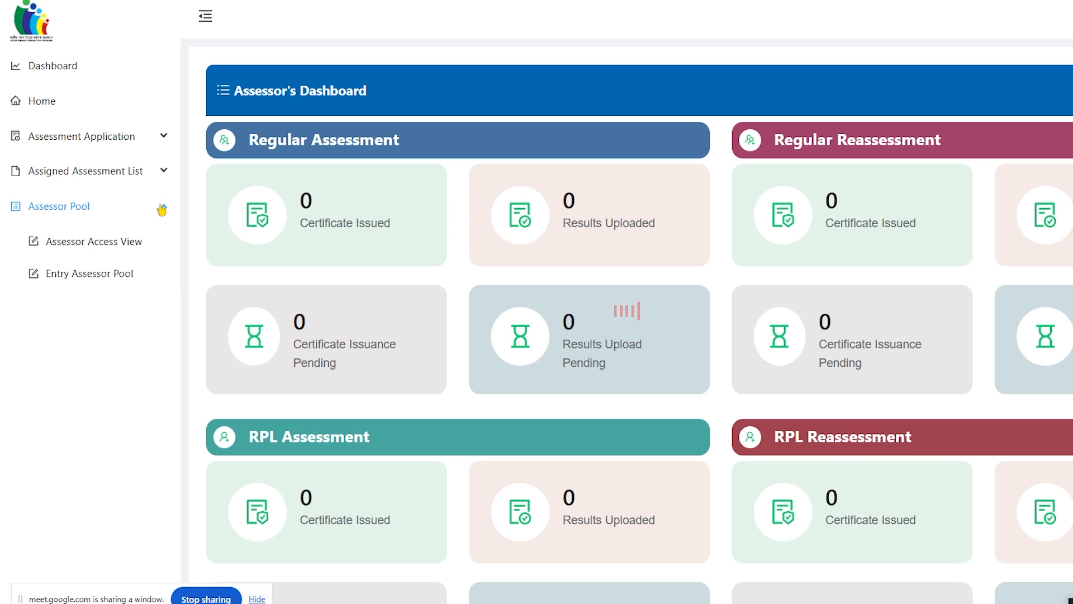
pyautogui.click(93, 243)
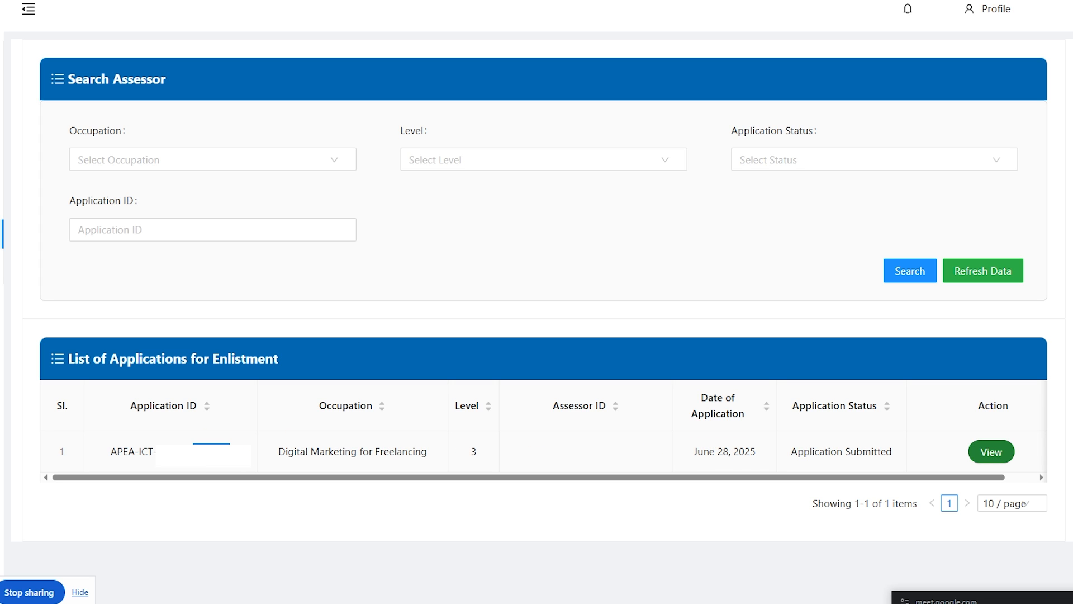
pyautogui.moveTo(193, 453); pyautogui.dragTo(111, 454)
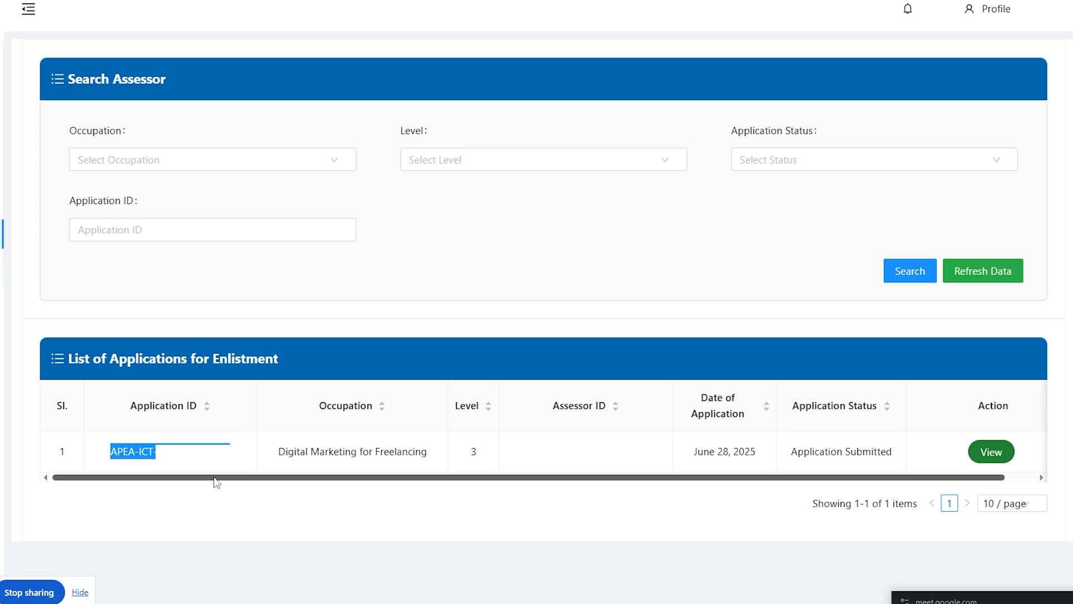
pyautogui.click(305, 458)
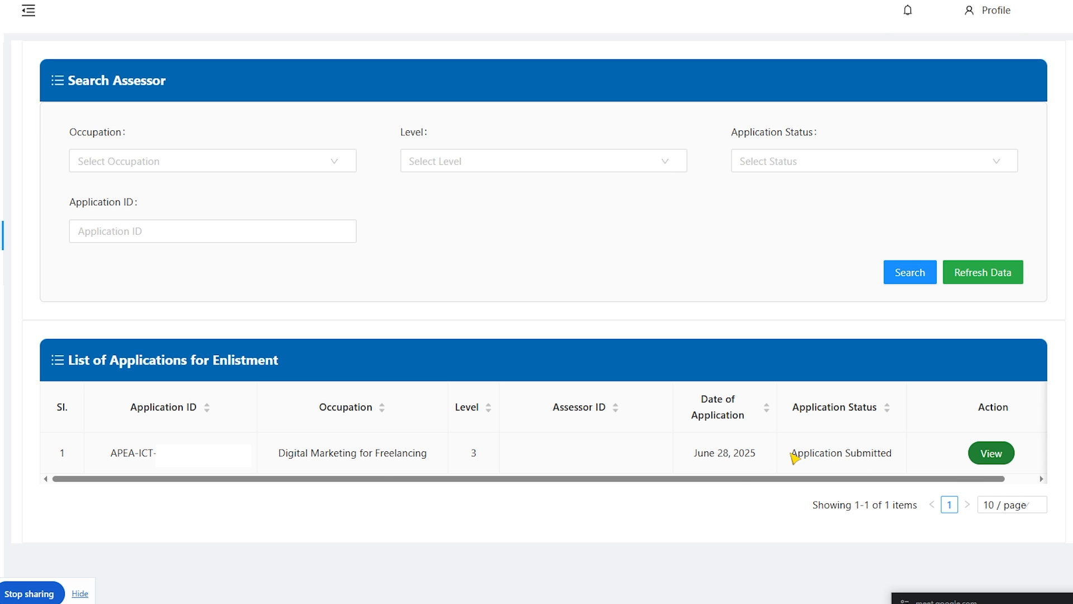
# Step: Check the Application Submitted status and review the Application Status filter options
pyautogui.moveTo(793, 457); pyautogui.dragTo(896, 458)
pyautogui.scroll(-2, 945, 353)
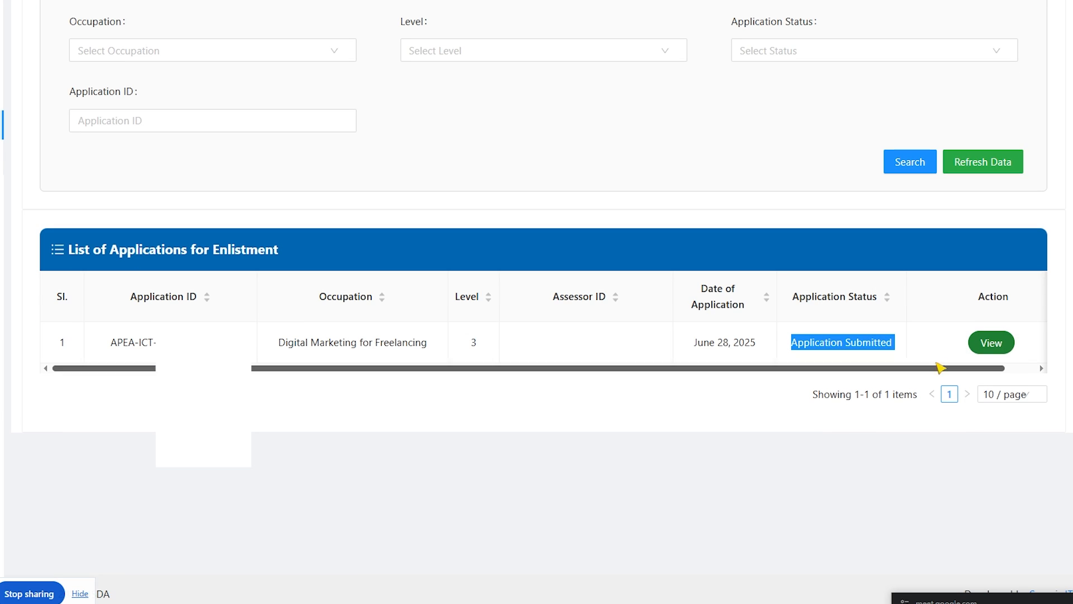
pyautogui.scroll(2, 928, 352)
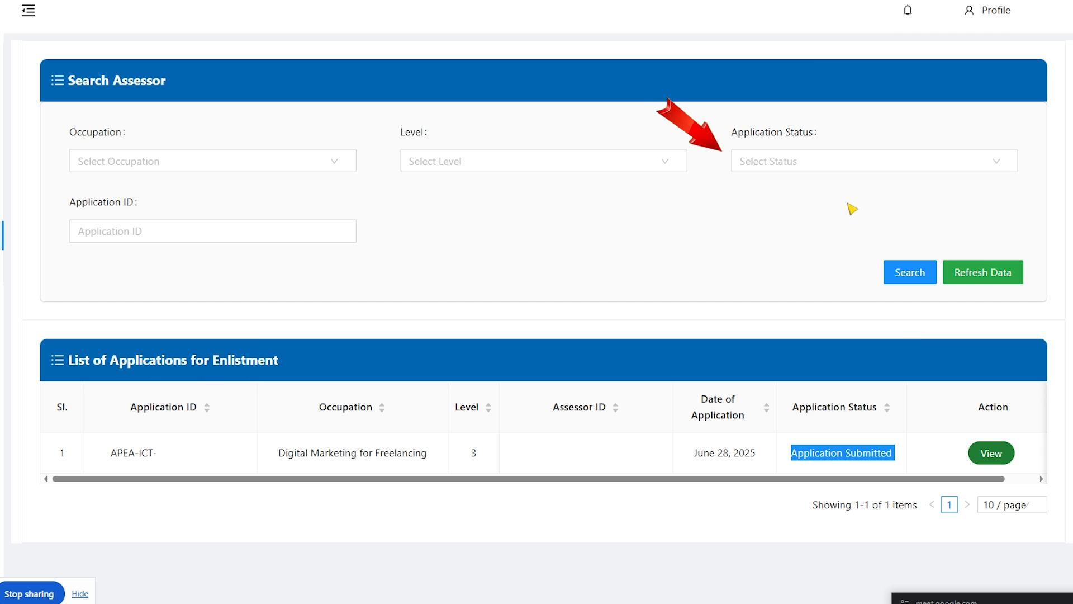
pyautogui.click(798, 161)
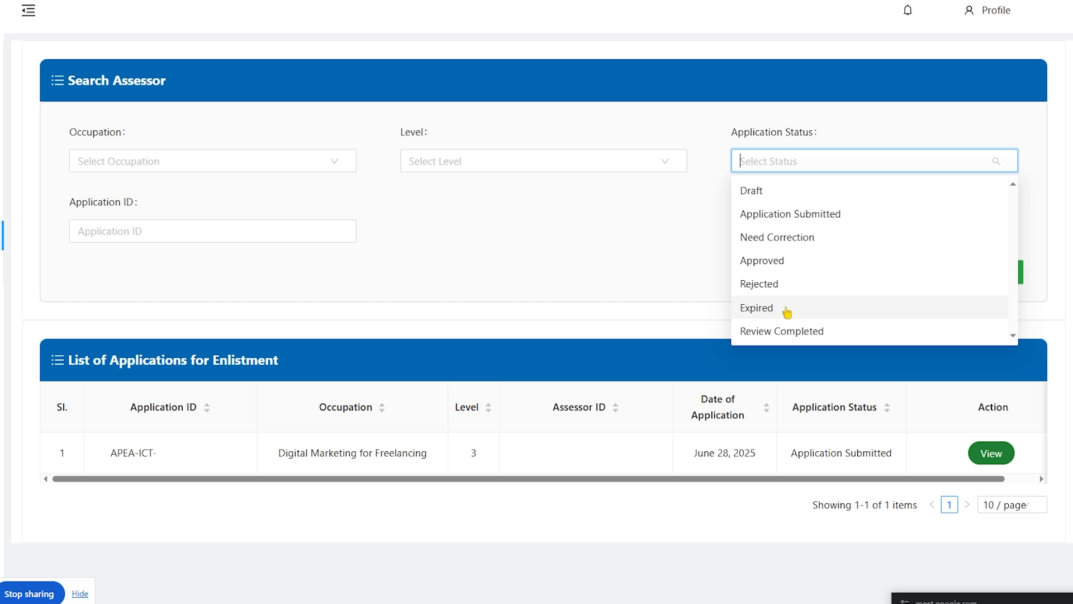
pyautogui.click(536, 257)
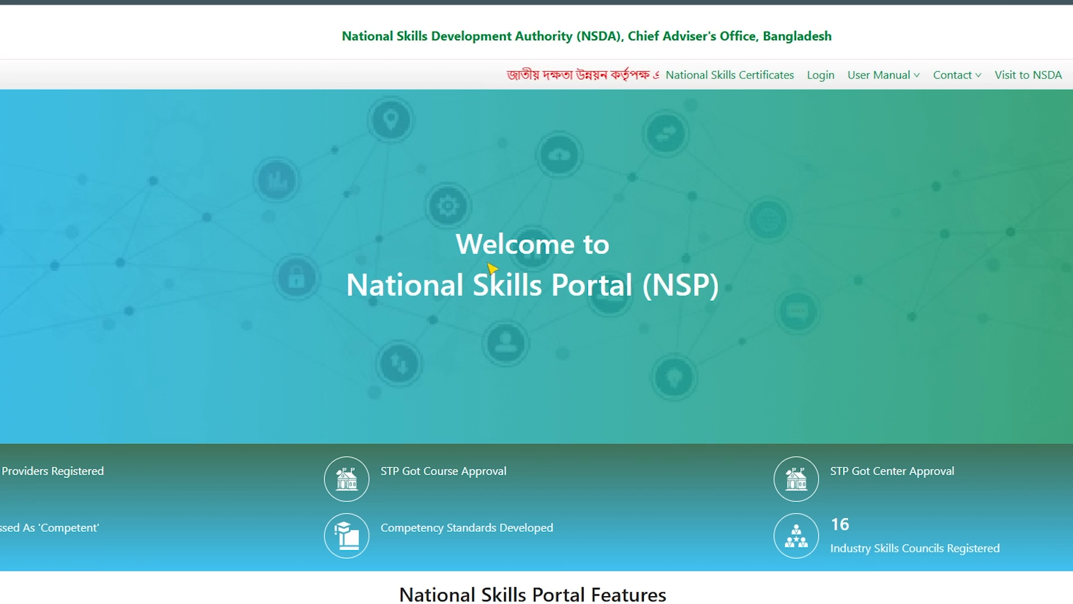
# Step: Scroll the NSP welcome page down to the features grid listing Assessor Pool
pyautogui.moveTo(456, 244); pyautogui.dragTo(608, 258)
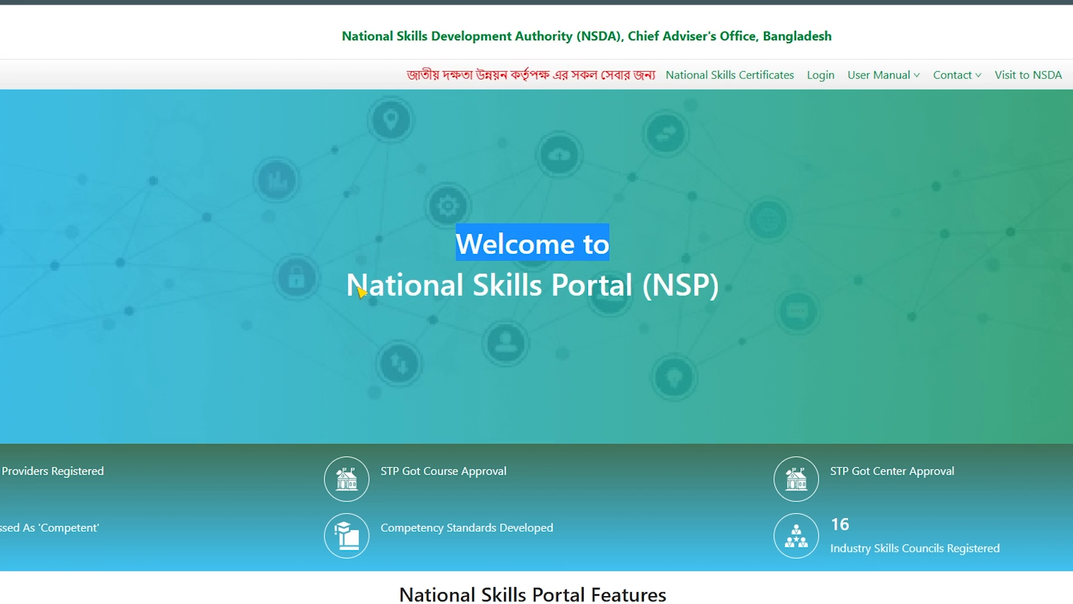
pyautogui.moveTo(357, 290); pyautogui.dragTo(716, 295)
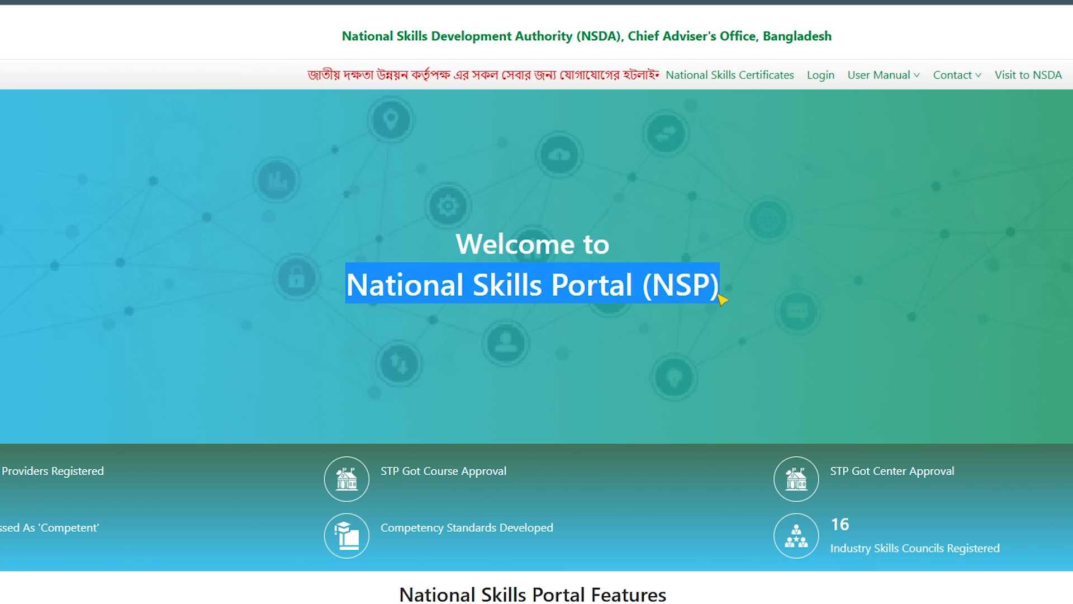
pyautogui.scroll(-2, 815, 307)
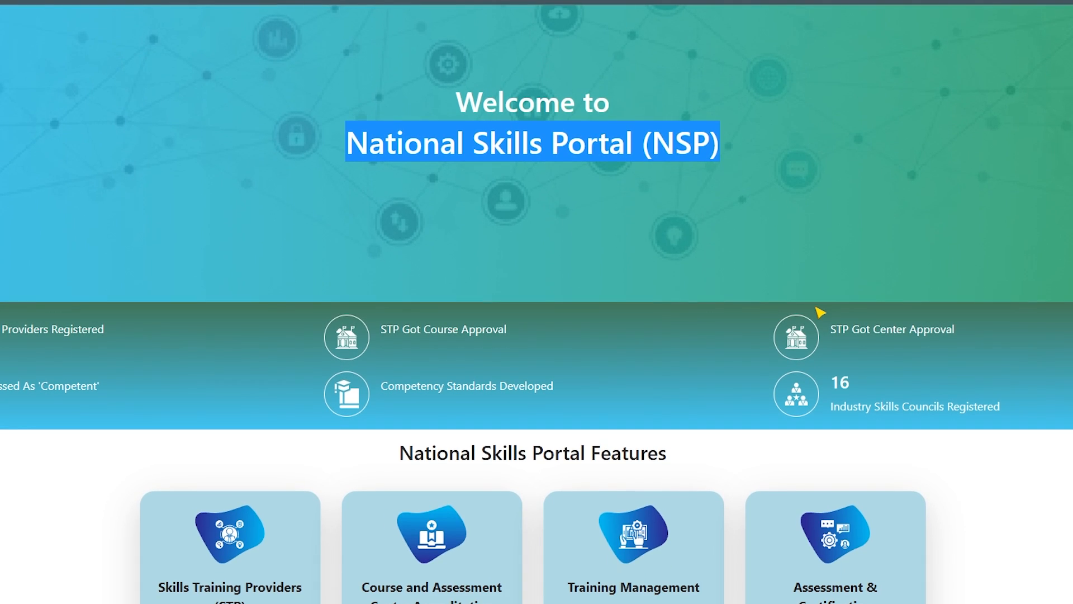
pyautogui.scroll(-5, 820, 311)
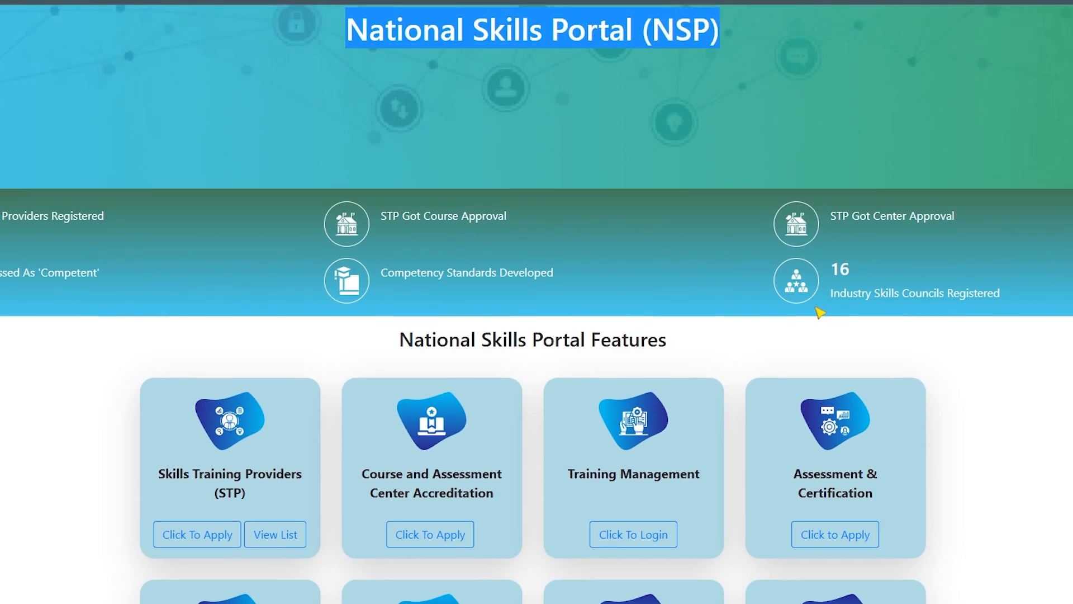
pyautogui.scroll(-1, 820, 311)
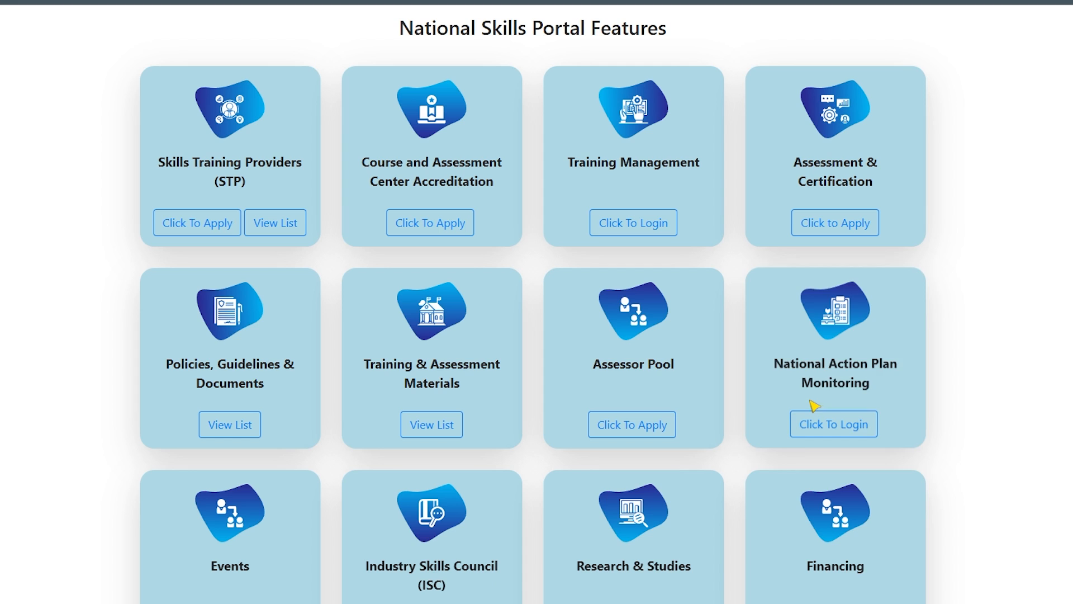